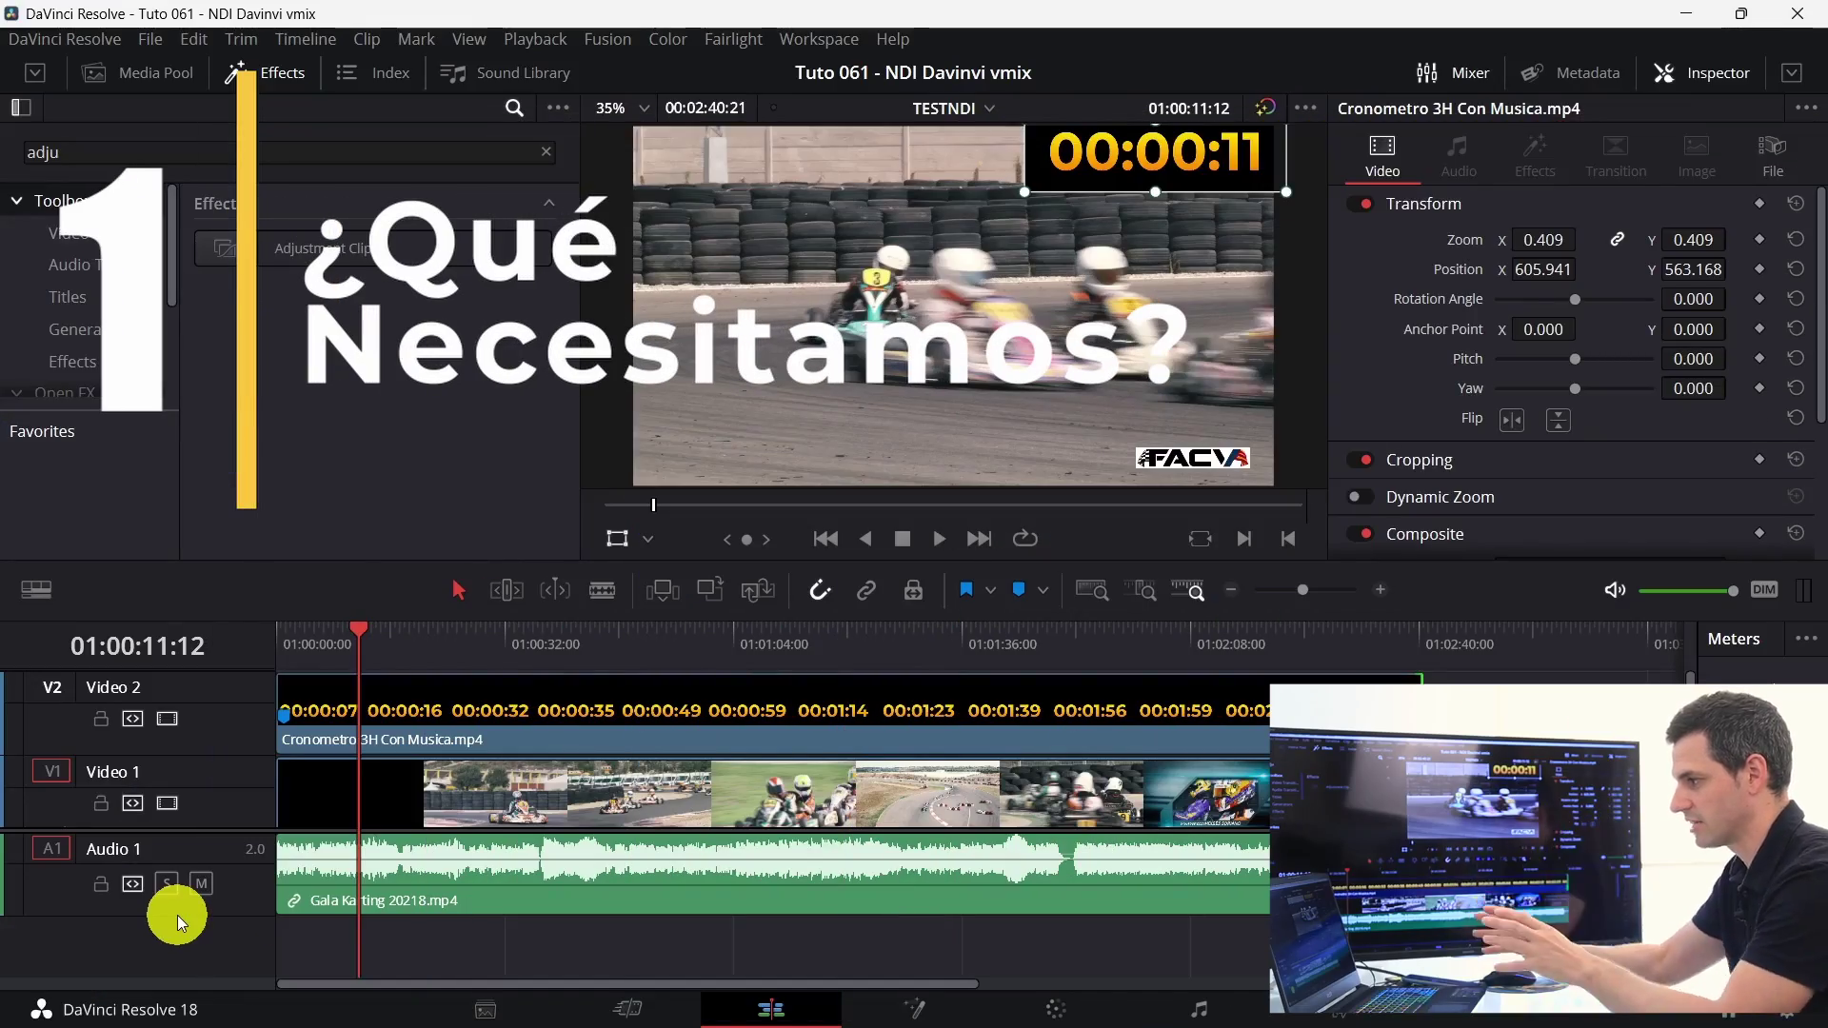
# Step: Switch from the DaVinci Resolve karting project to the vMix window with Alt+Tab
pyautogui.hotkey('alt', 'Tab')
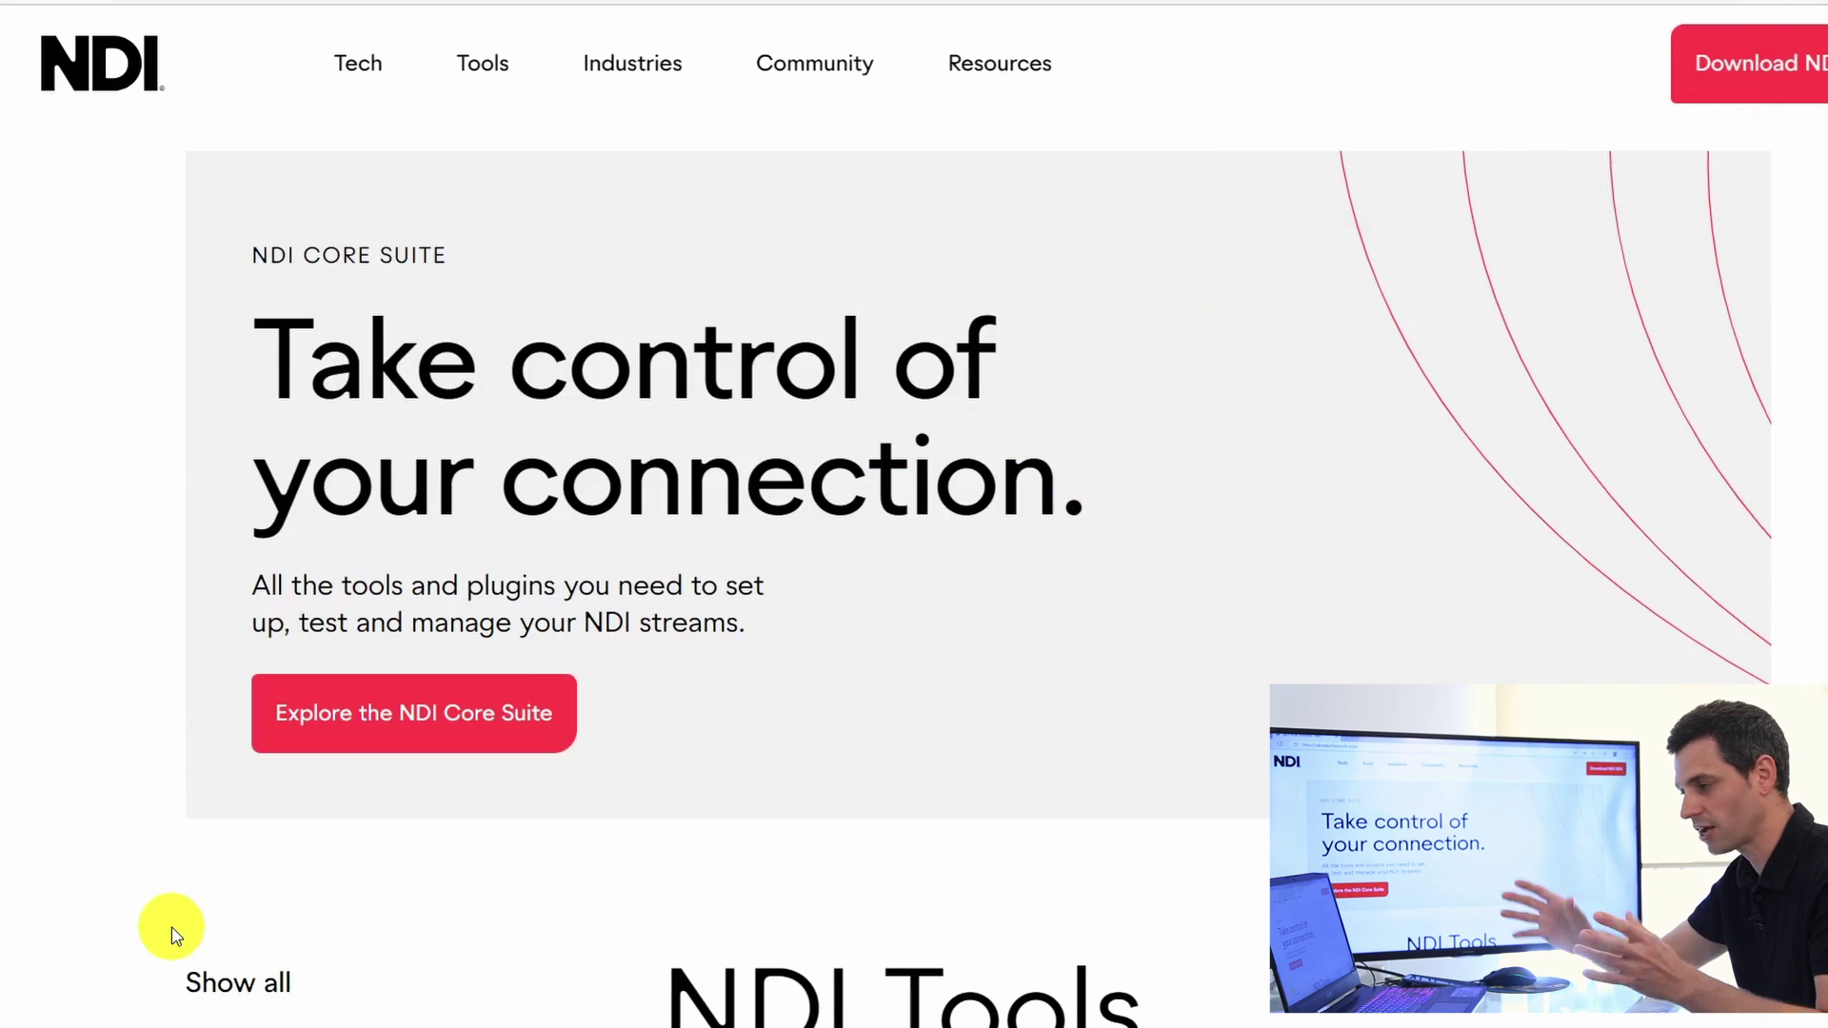
# Step: Scroll the NDI website down to the NDI Tools list starting with NDI Core Suite
pyautogui.scroll(-5, 816, 755)
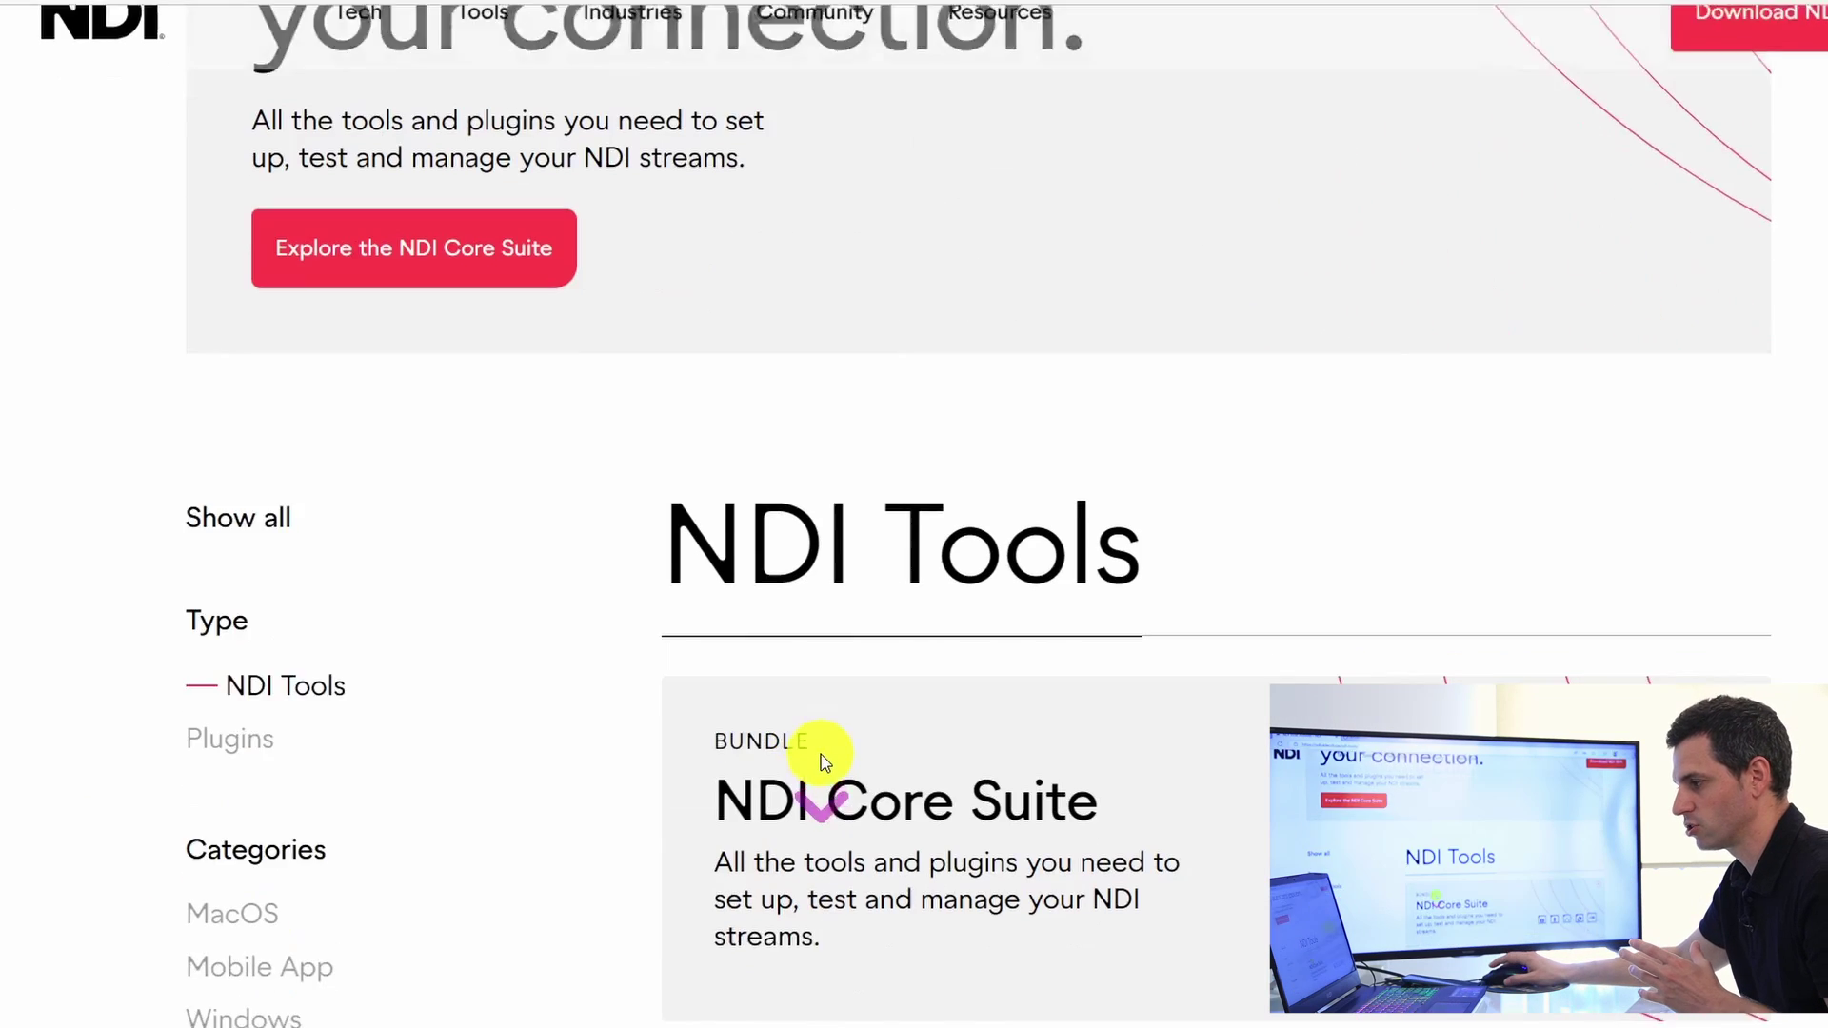
pyautogui.scroll(-3, 821, 754)
pyautogui.scroll(-2, 821, 754)
pyautogui.scroll(-2, 821, 754)
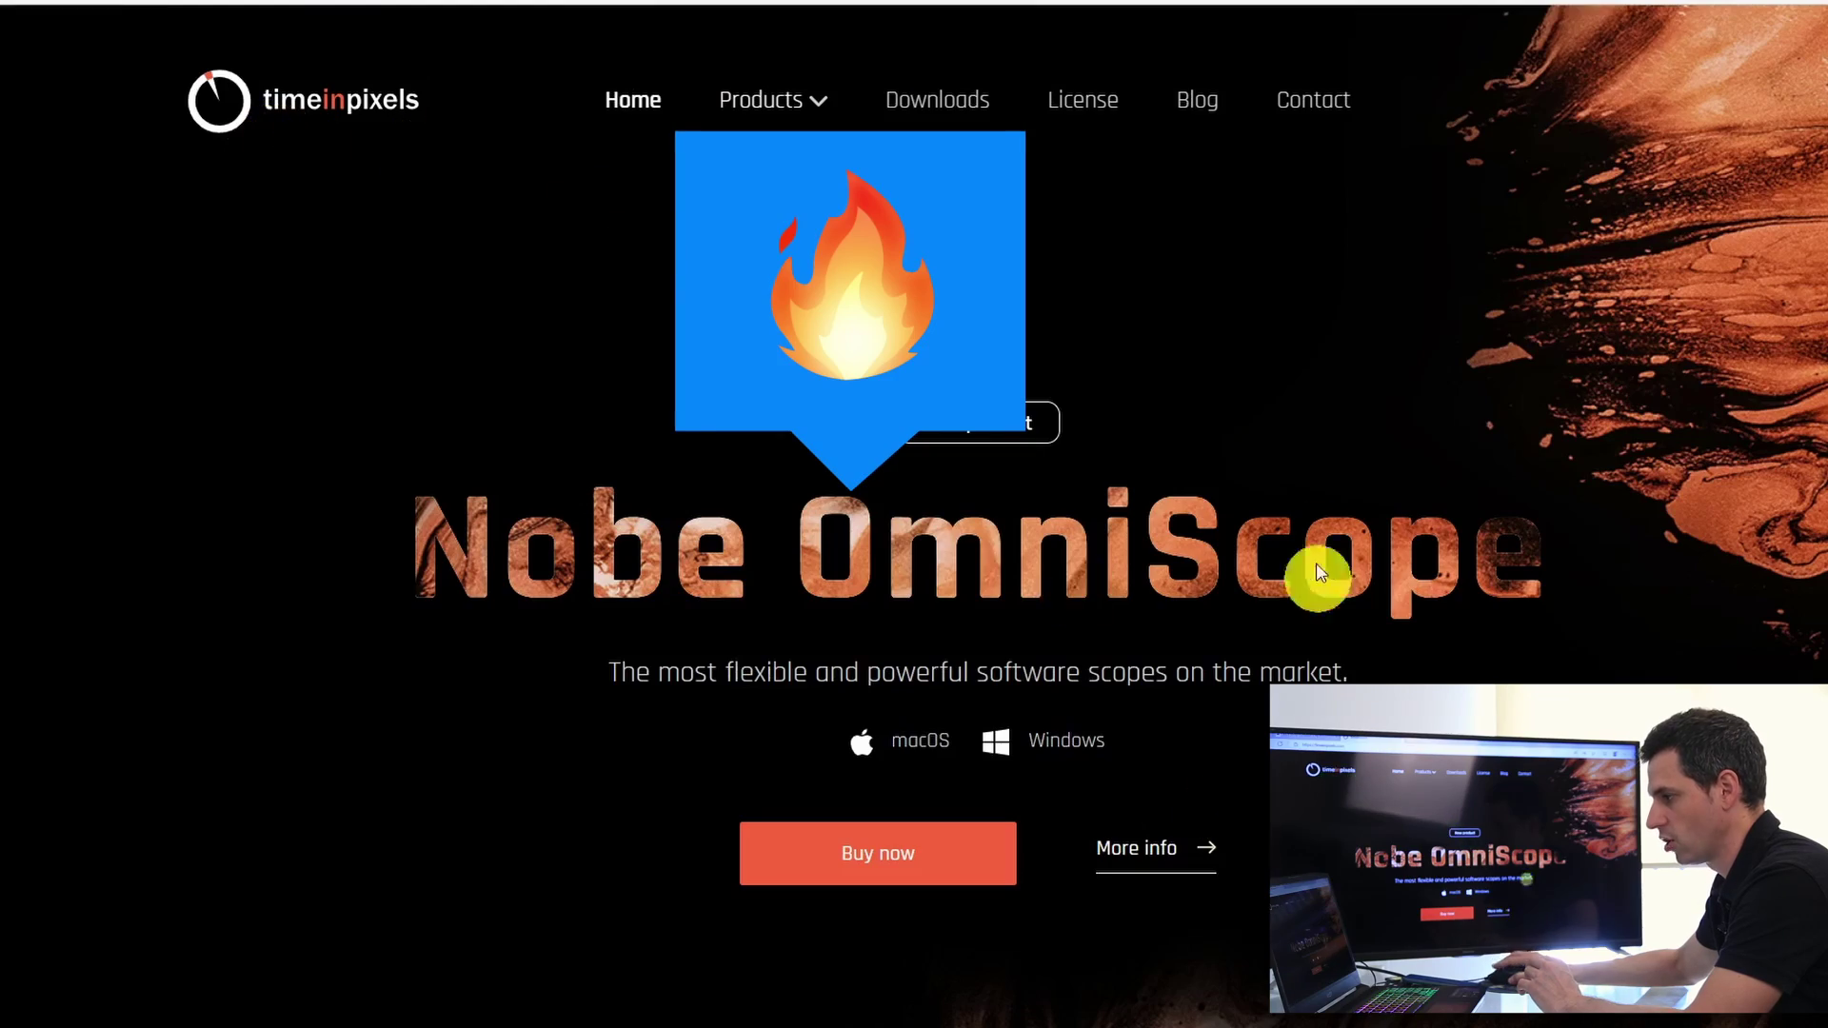
# Step: Scroll past the Nobe Display section to the Nobe OmniScope product and its Download trial link
pyautogui.scroll(-5, 1314, 547)
pyautogui.scroll(-5, 1310, 527)
pyautogui.scroll(-5, 1310, 527)
pyautogui.scroll(-5, 1310, 527)
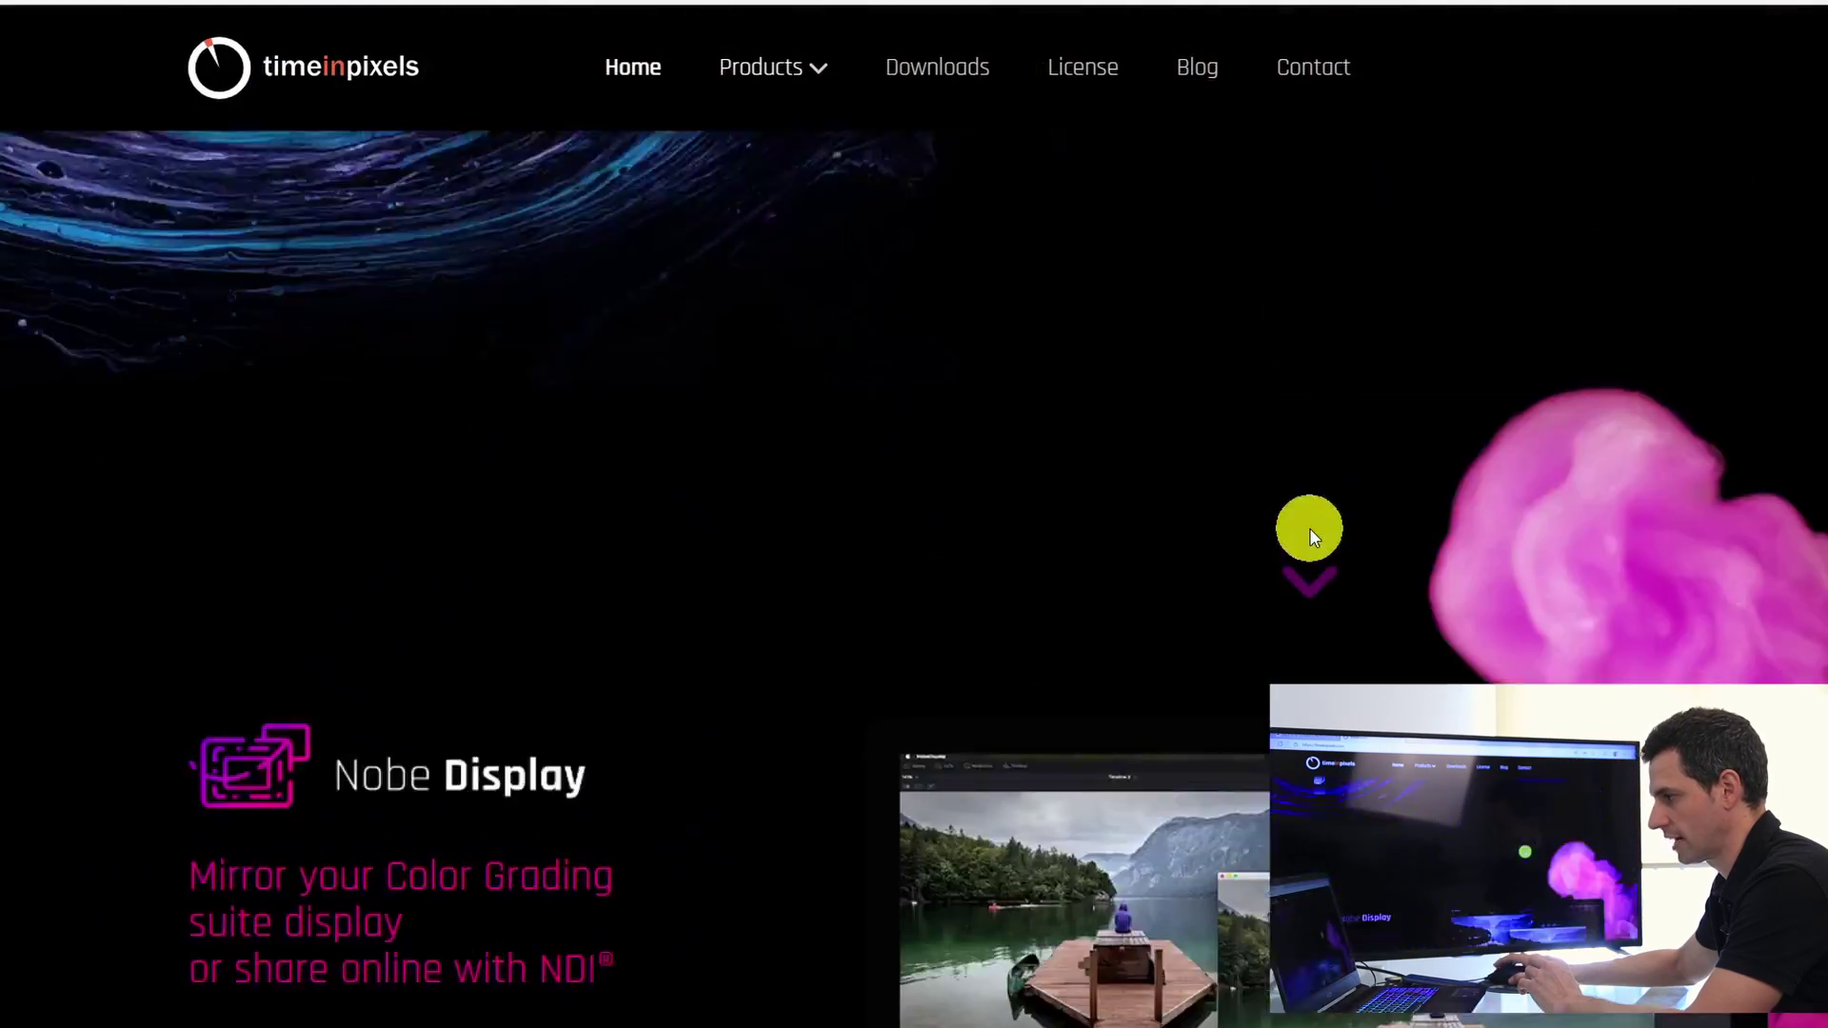
pyautogui.scroll(-5, 1310, 527)
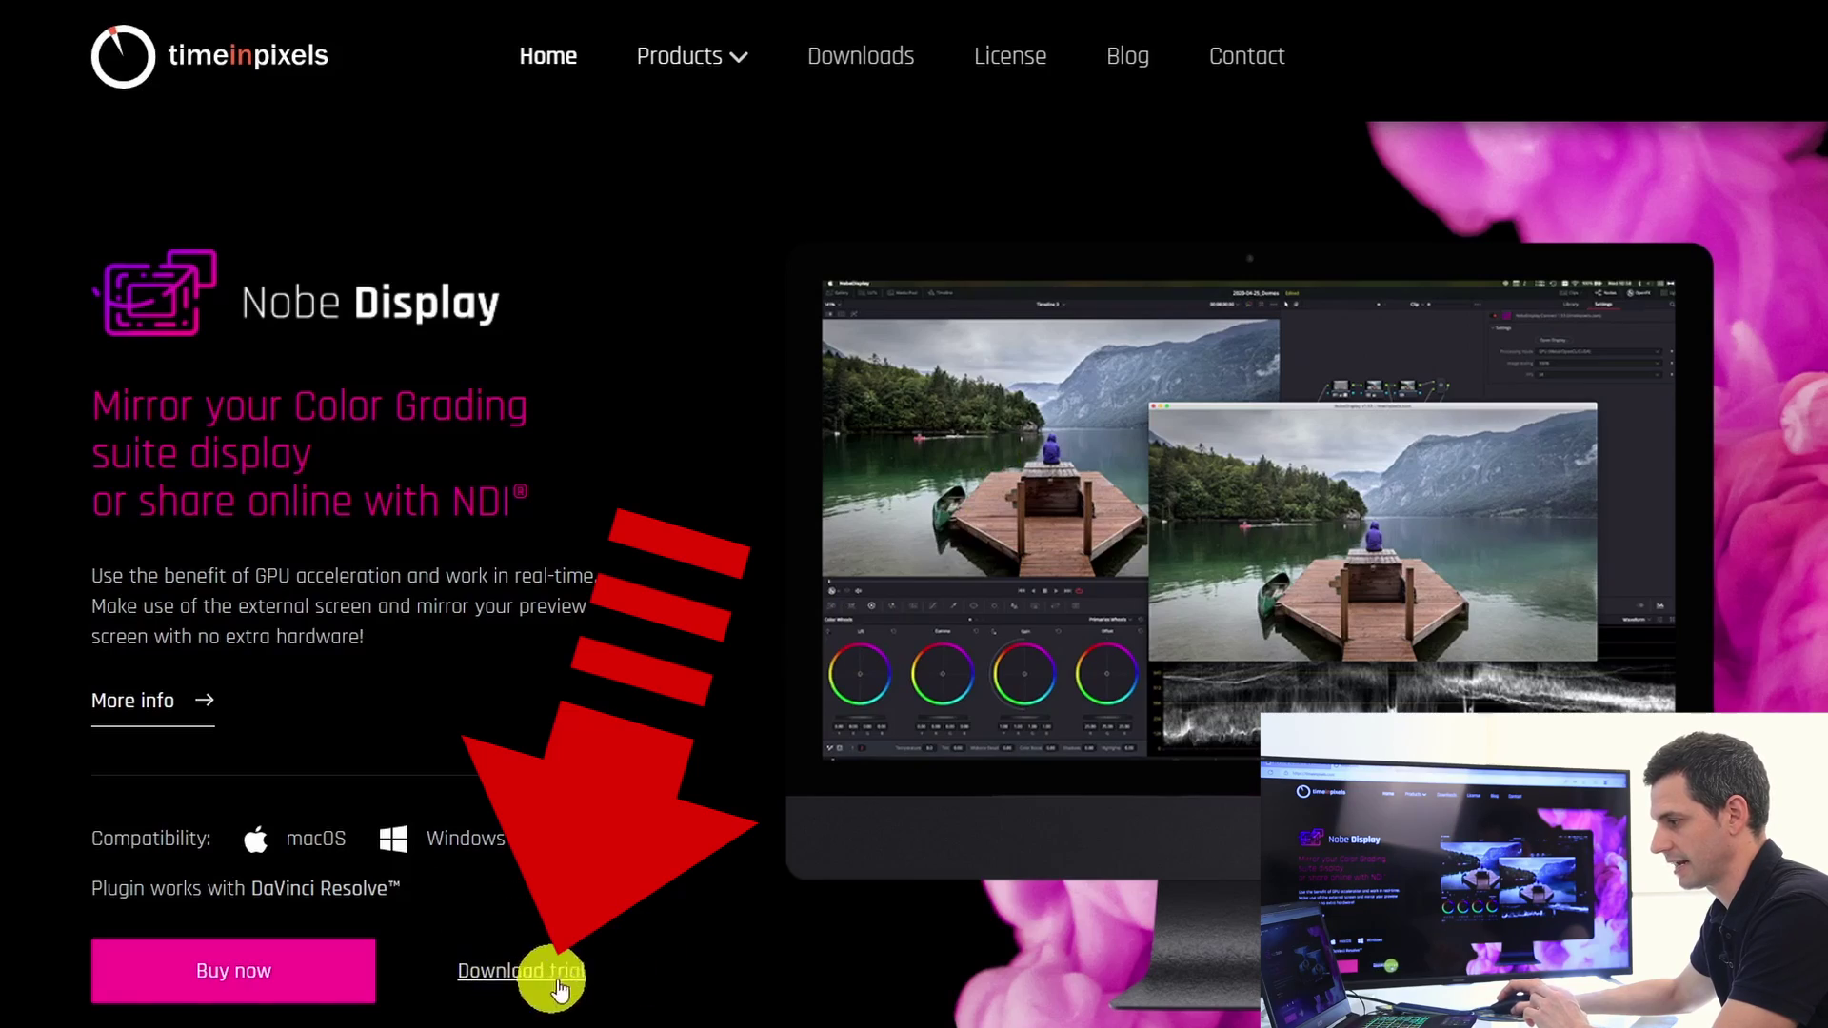
pyautogui.scroll(15, 629, 804)
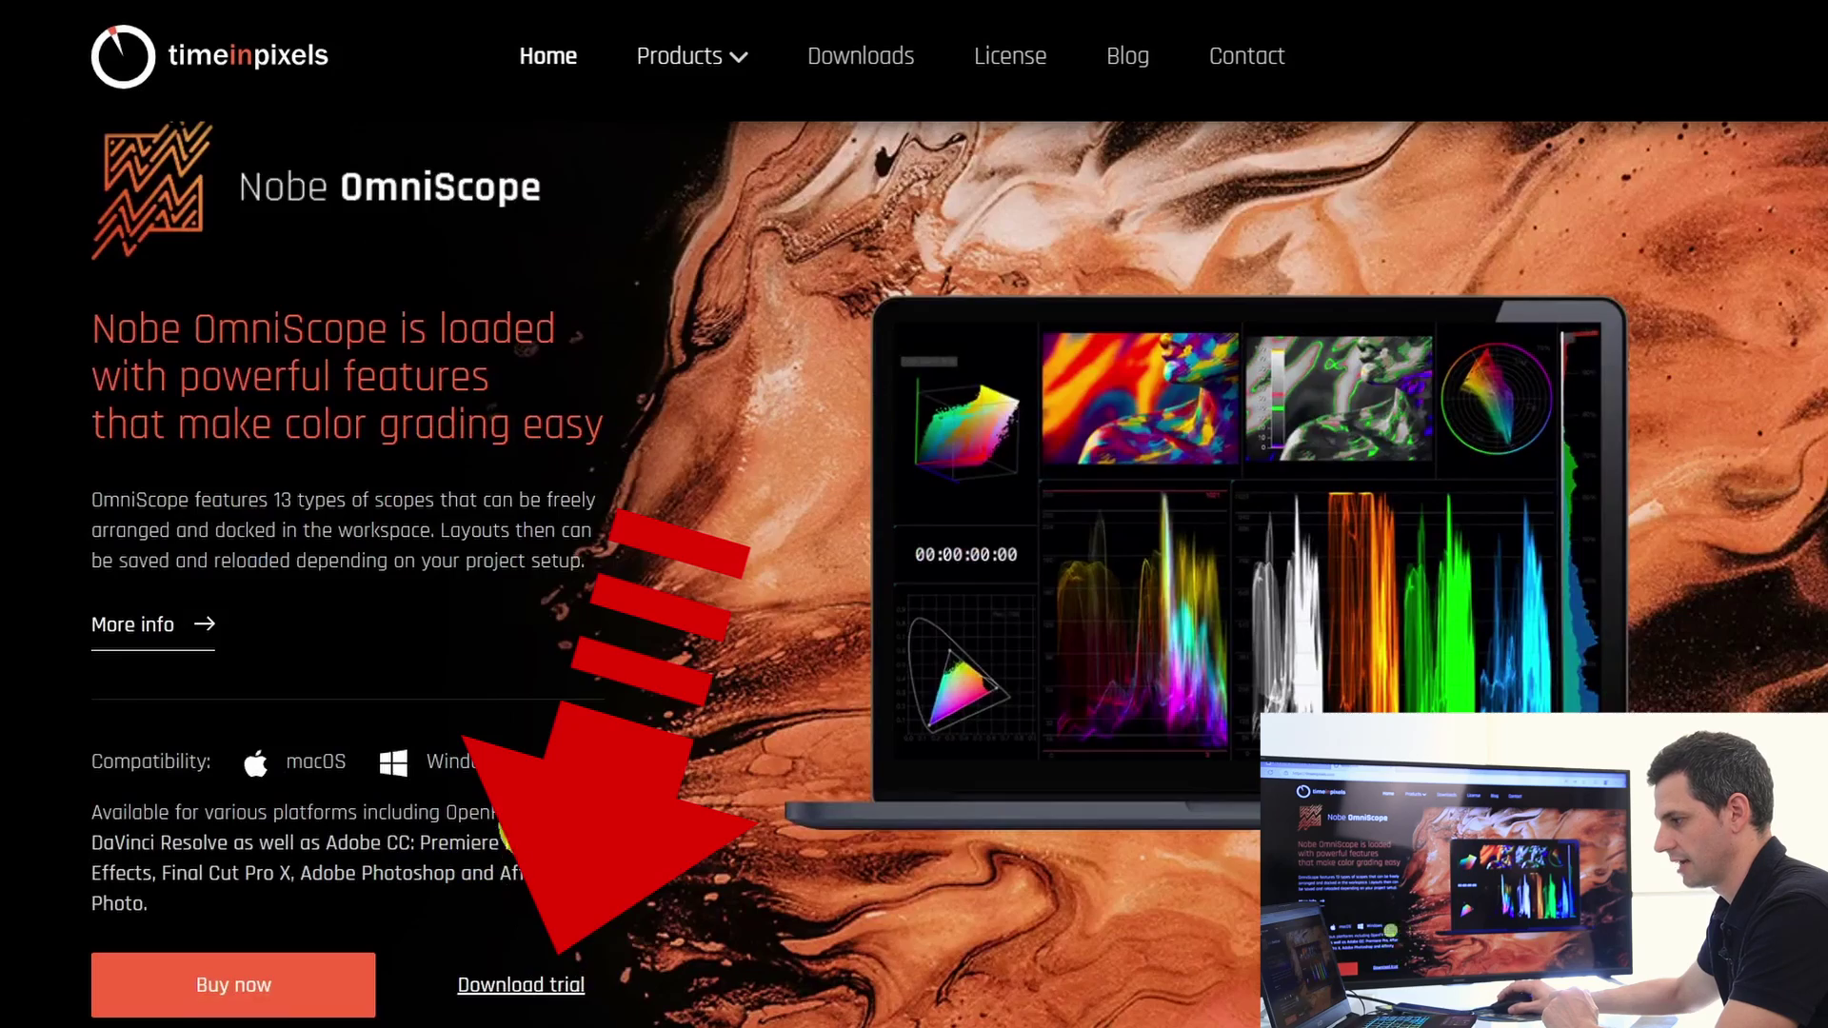
pyautogui.scroll(-12, 612, 930)
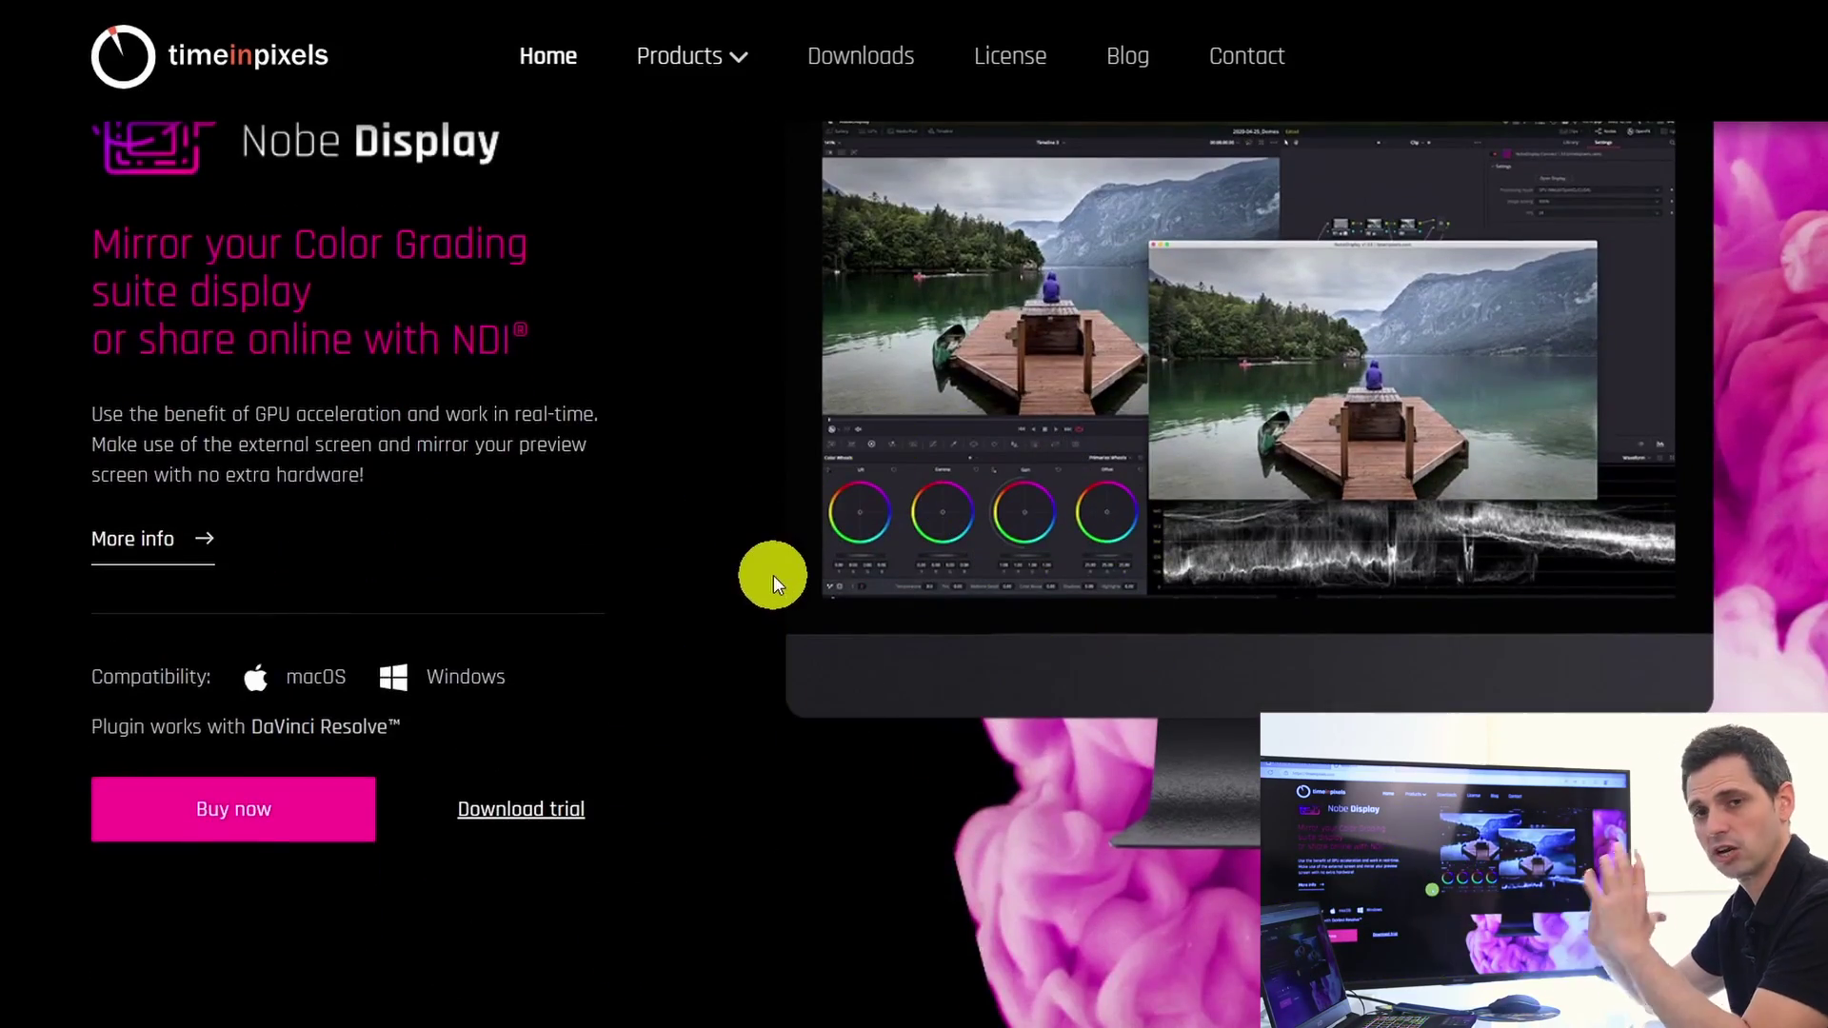
pyautogui.scroll(12, 773, 575)
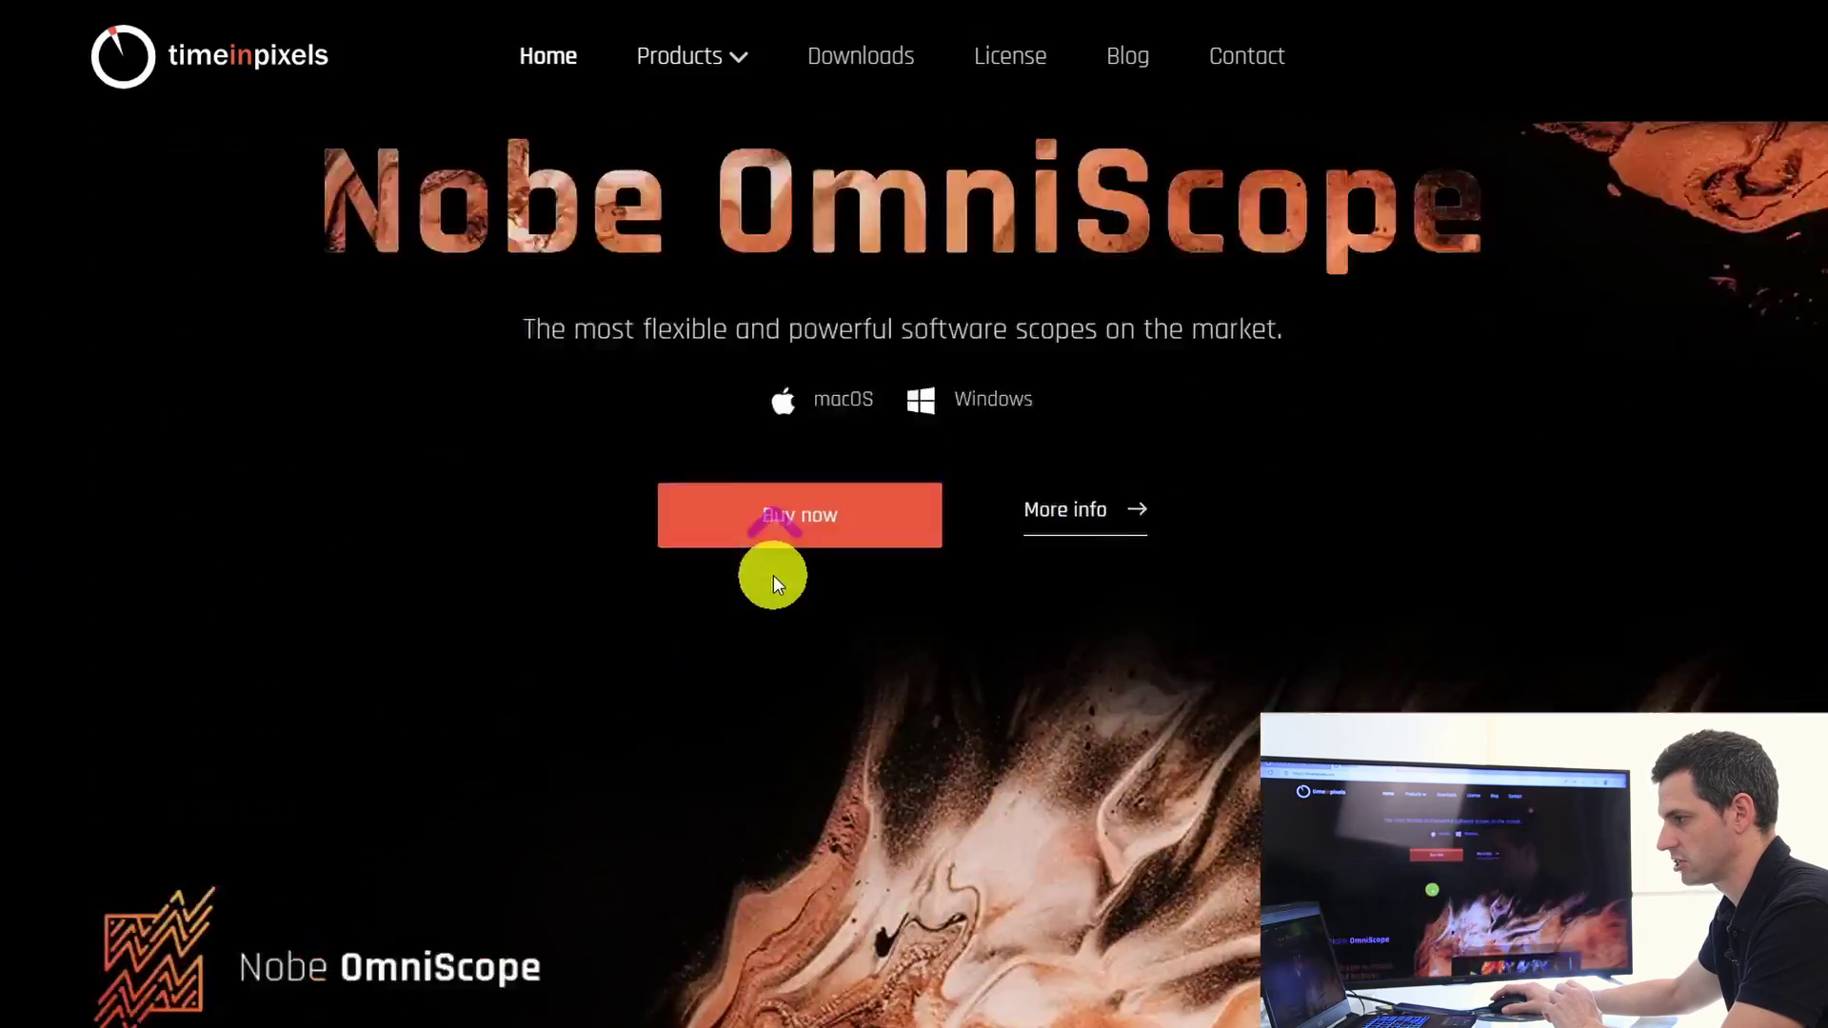
pyautogui.scroll(-8, 773, 575)
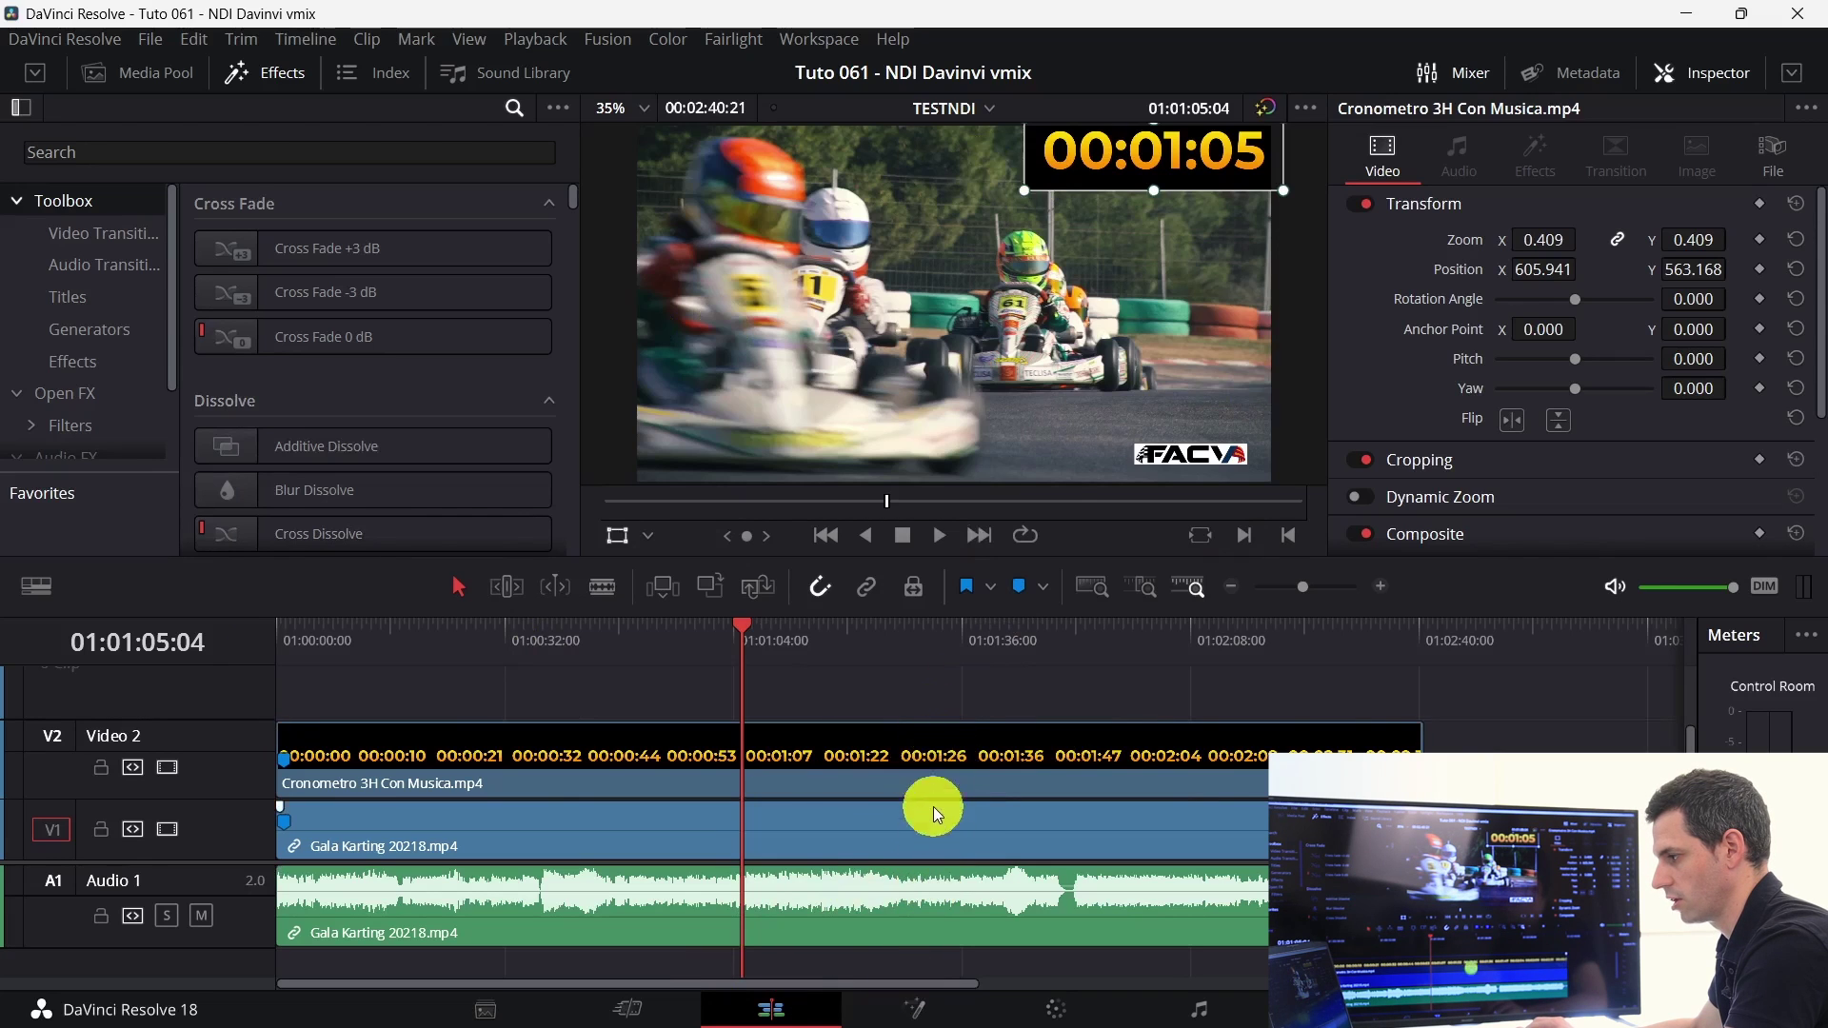
# Step: Find the Adjustment Clip by searching 'adj' and drop it on the track above Video 2
pyautogui.moveTo(821, 655); pyautogui.dragTo(771, 655)
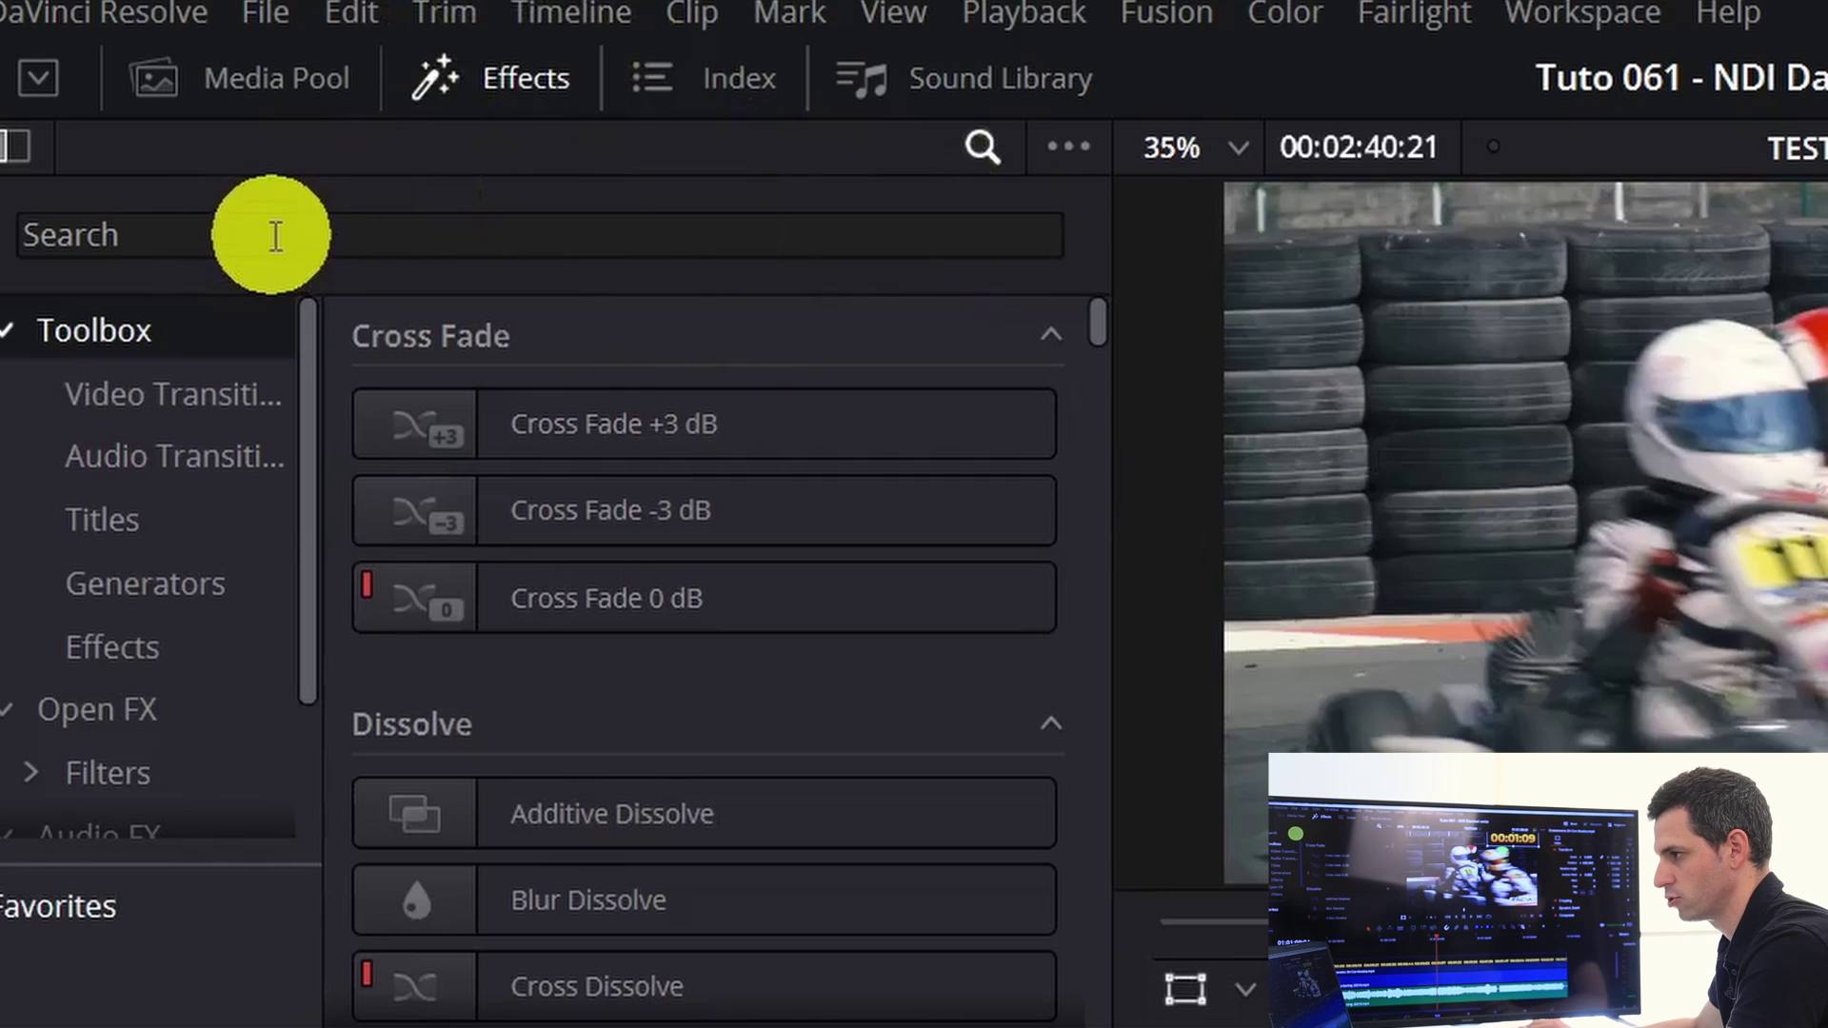
pyautogui.click(309, 230)
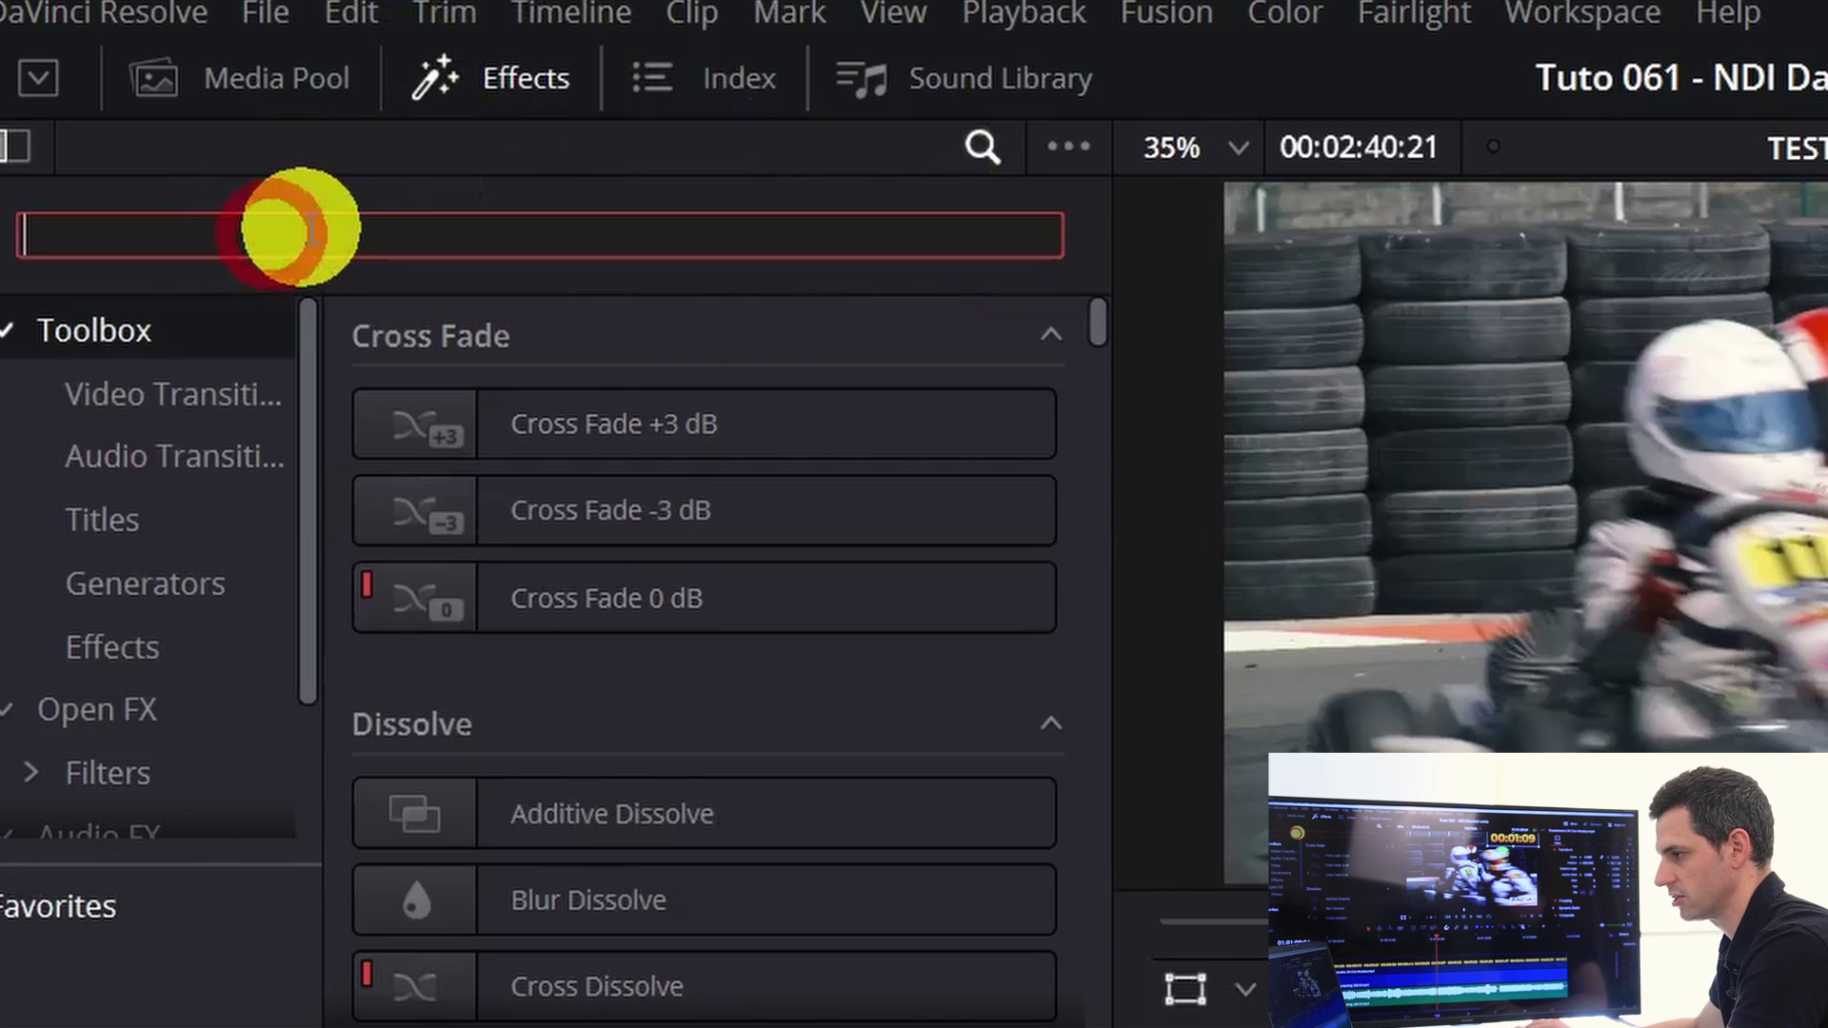
pyautogui.write('adj')
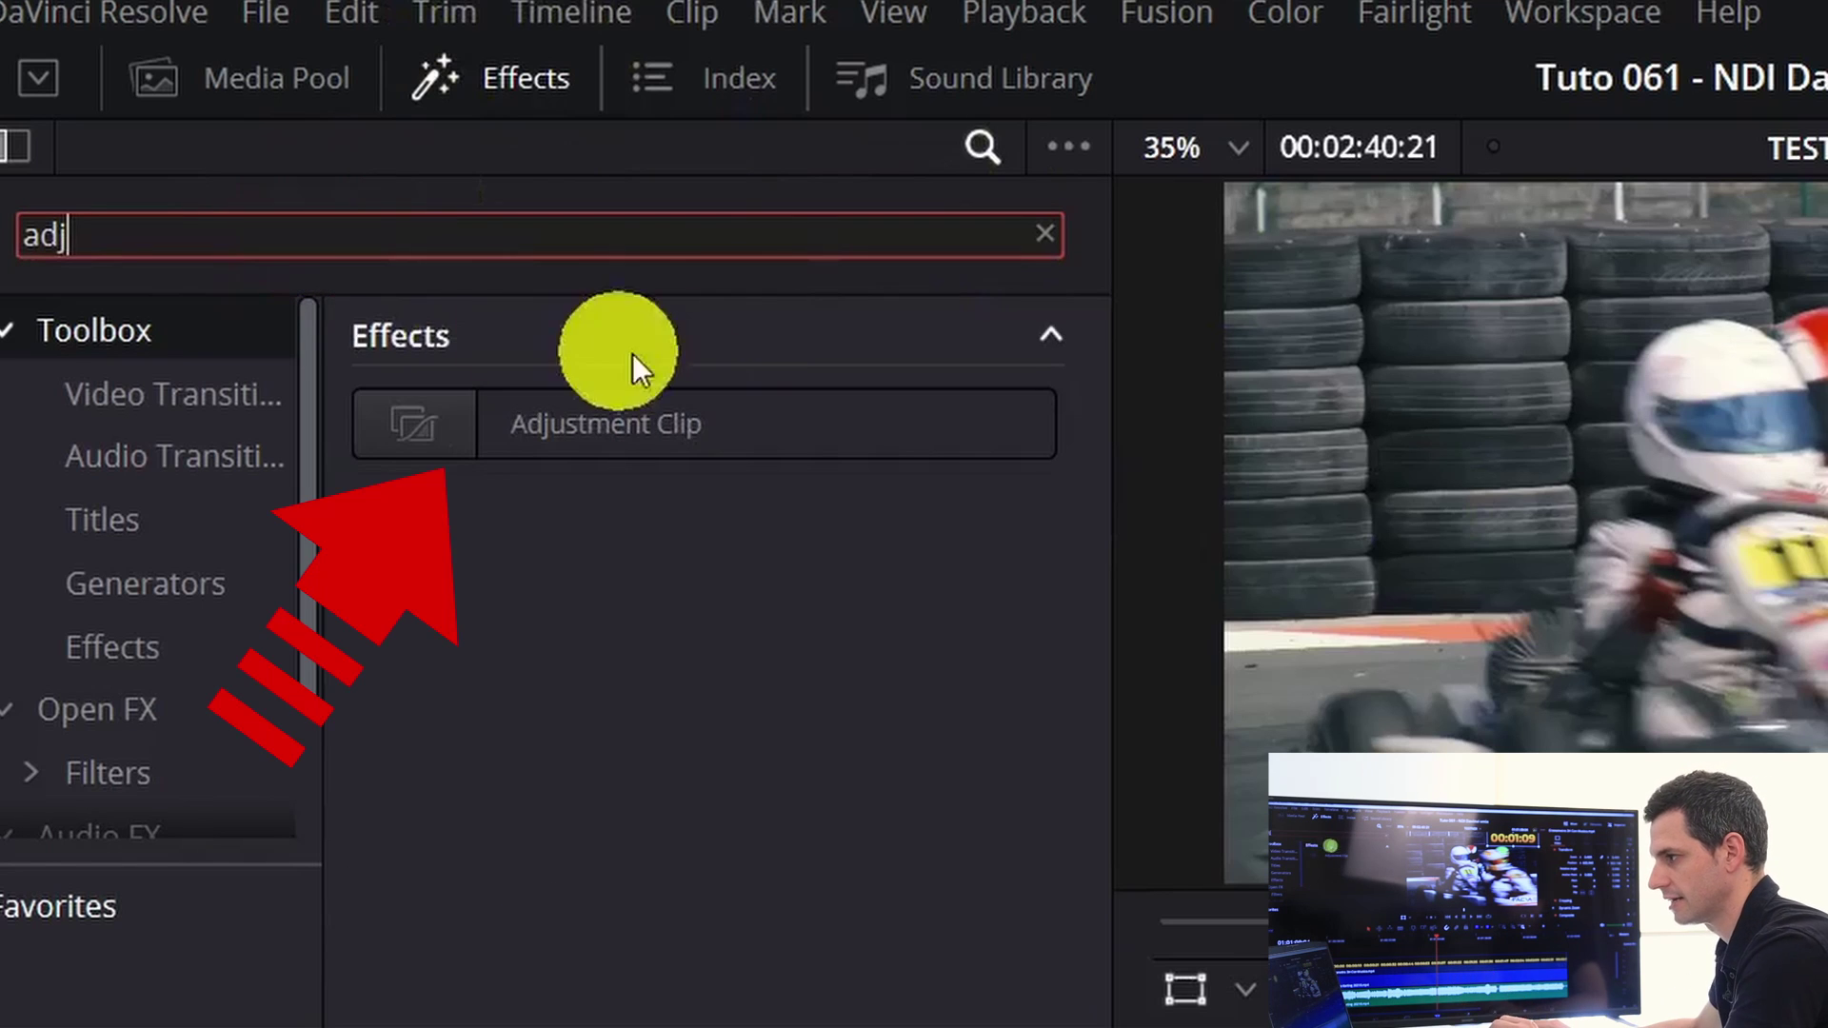
pyautogui.moveTo(575, 427); pyautogui.dragTo(402, 547)
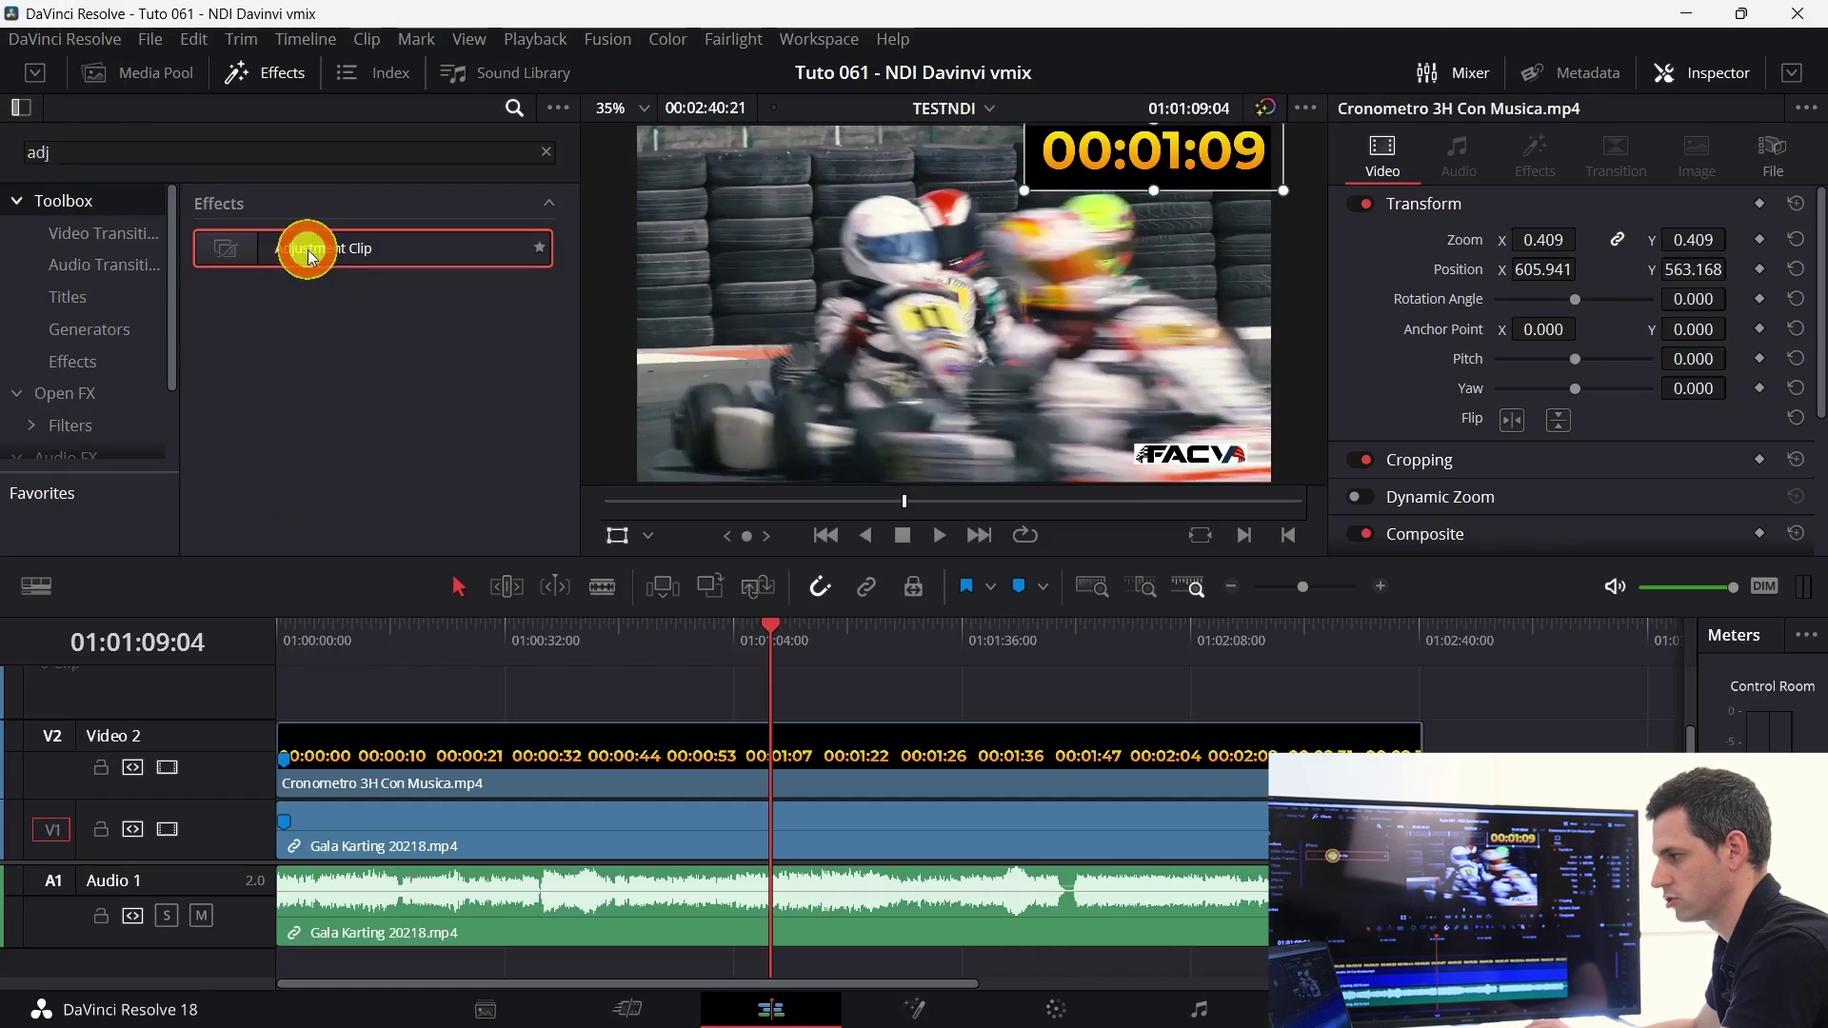
pyautogui.moveTo(401, 681); pyautogui.dragTo(402, 694)
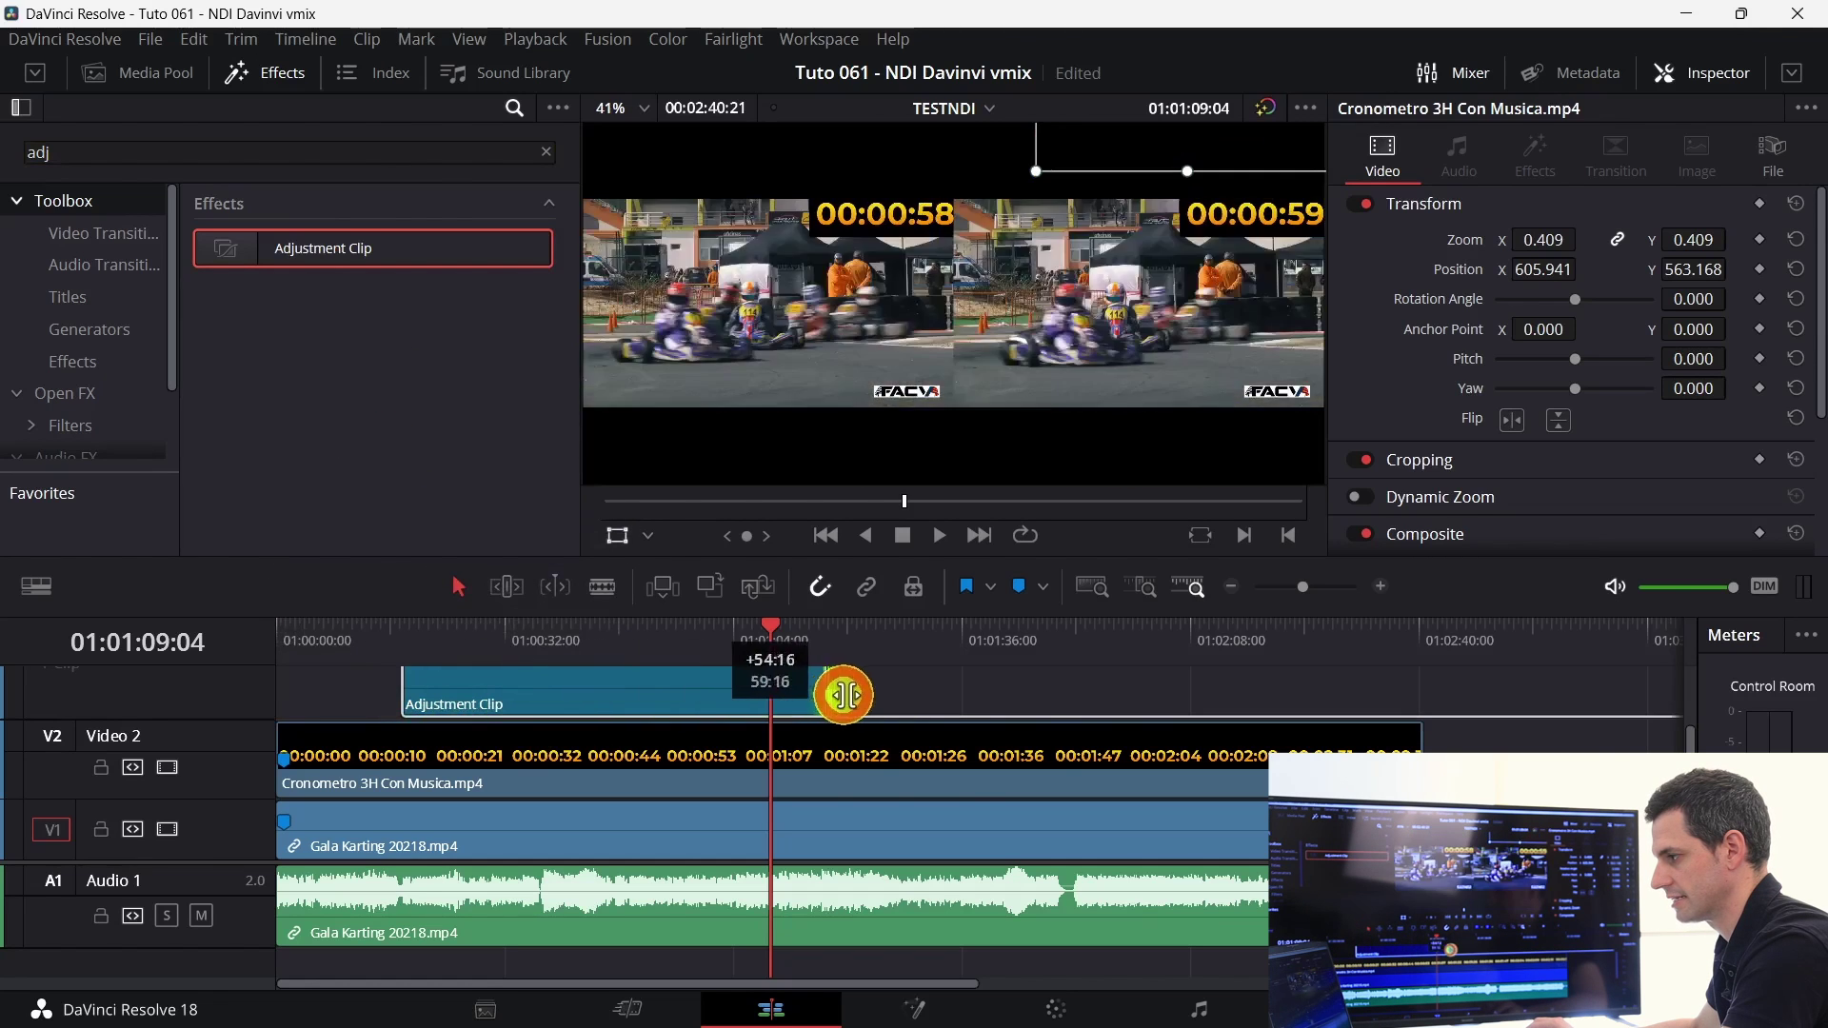
# Step: Stretch the Adjustment Clip from the timeline start to the timer clip's end, playhead at 01:00:42:08
pyautogui.moveTo(568, 686); pyautogui.dragTo(1414, 716)
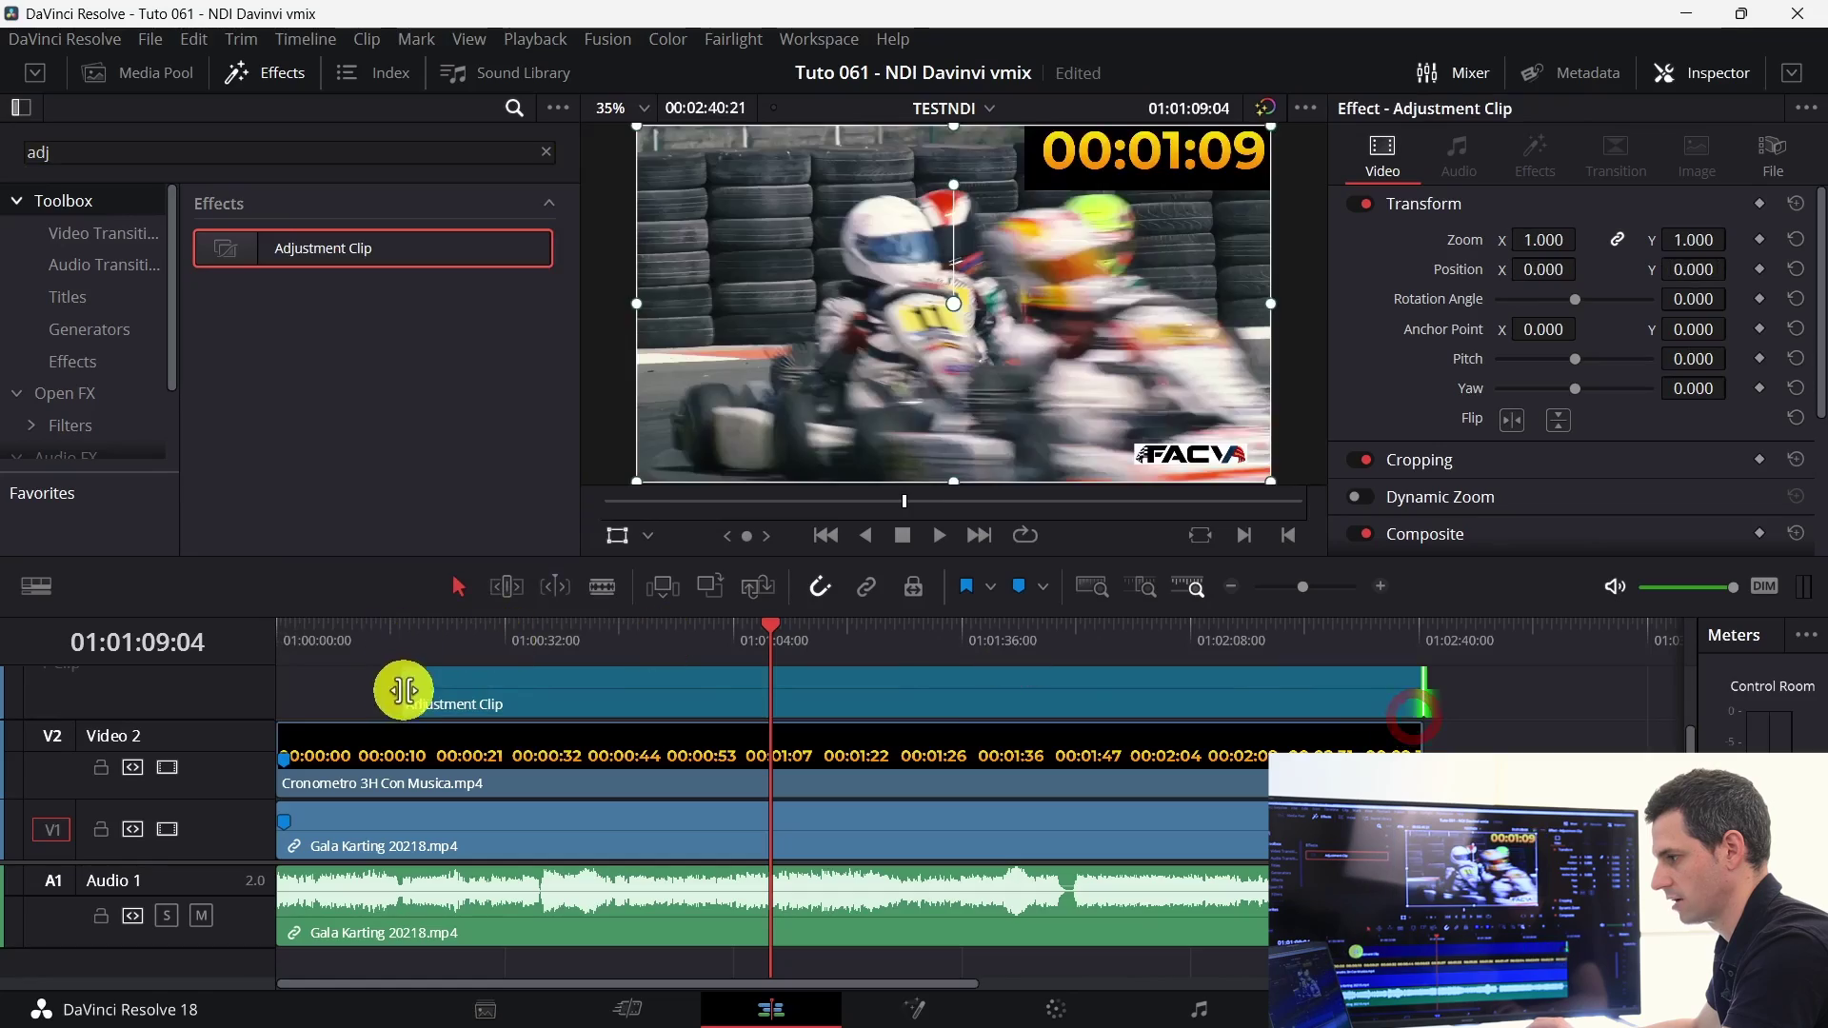
pyautogui.click(382, 689)
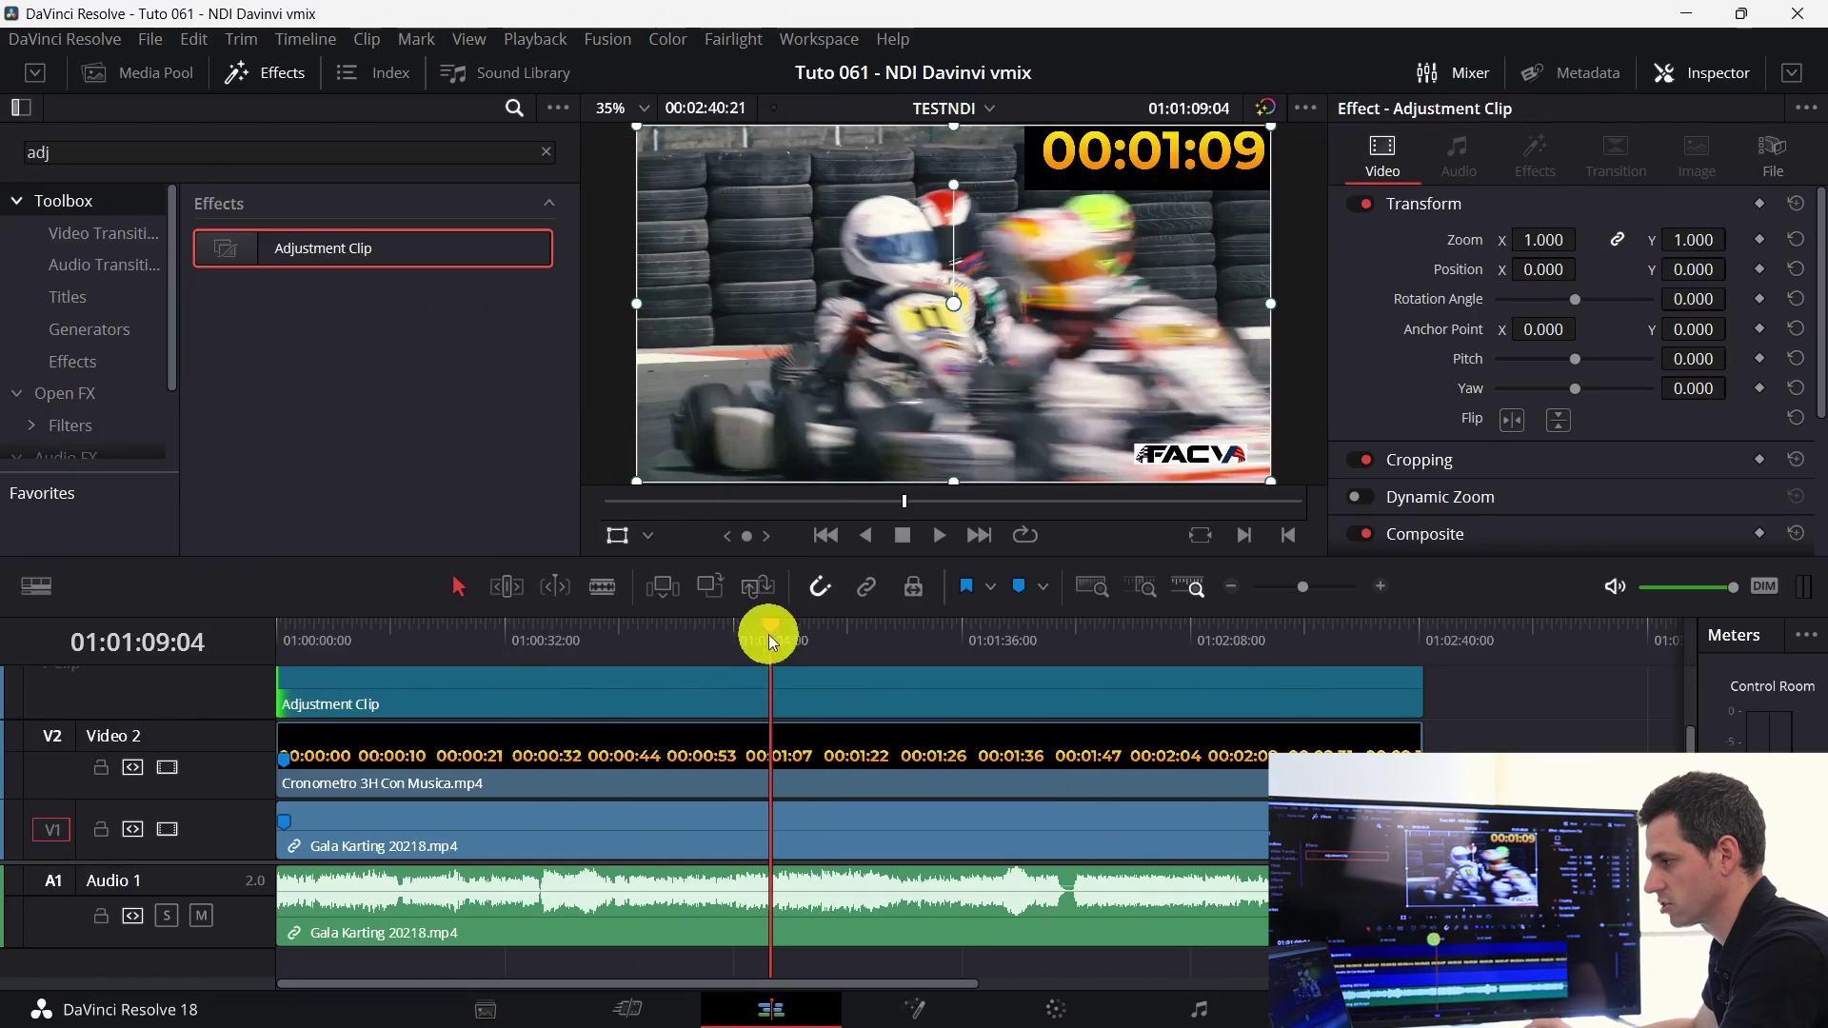
pyautogui.moveTo(778, 635); pyautogui.dragTo(648, 628)
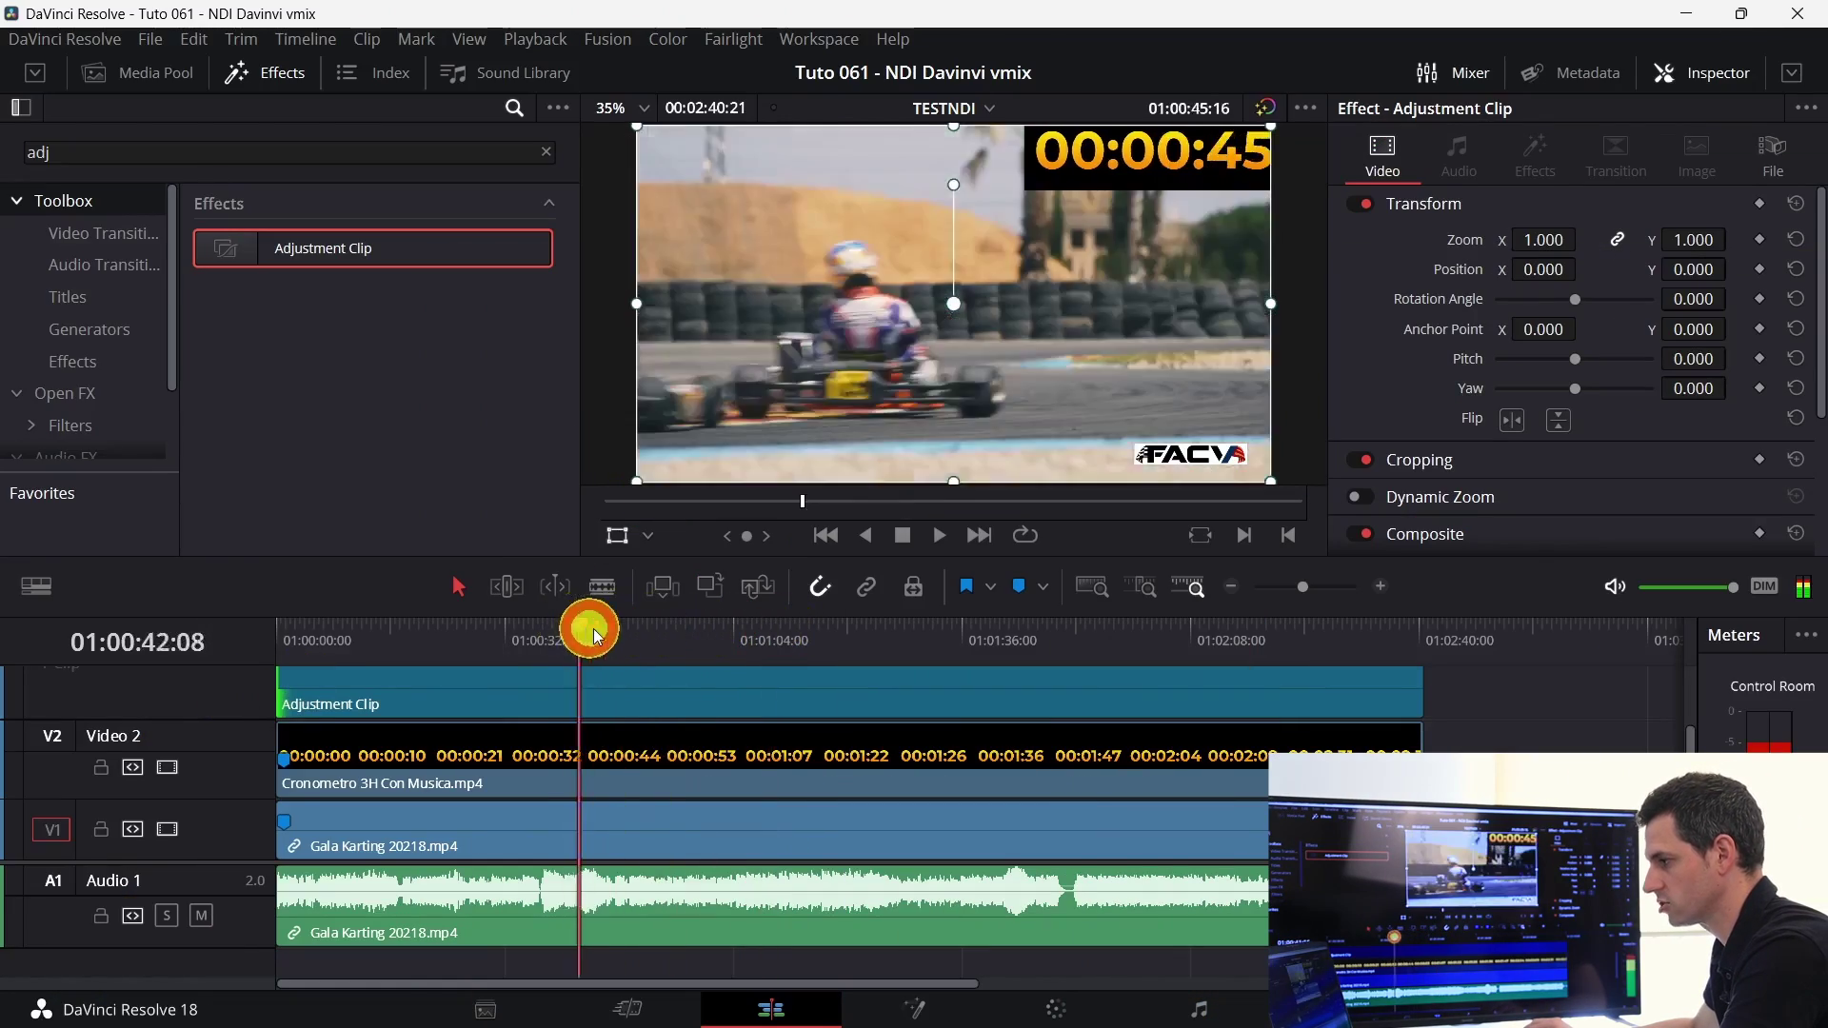
pyautogui.click(604, 696)
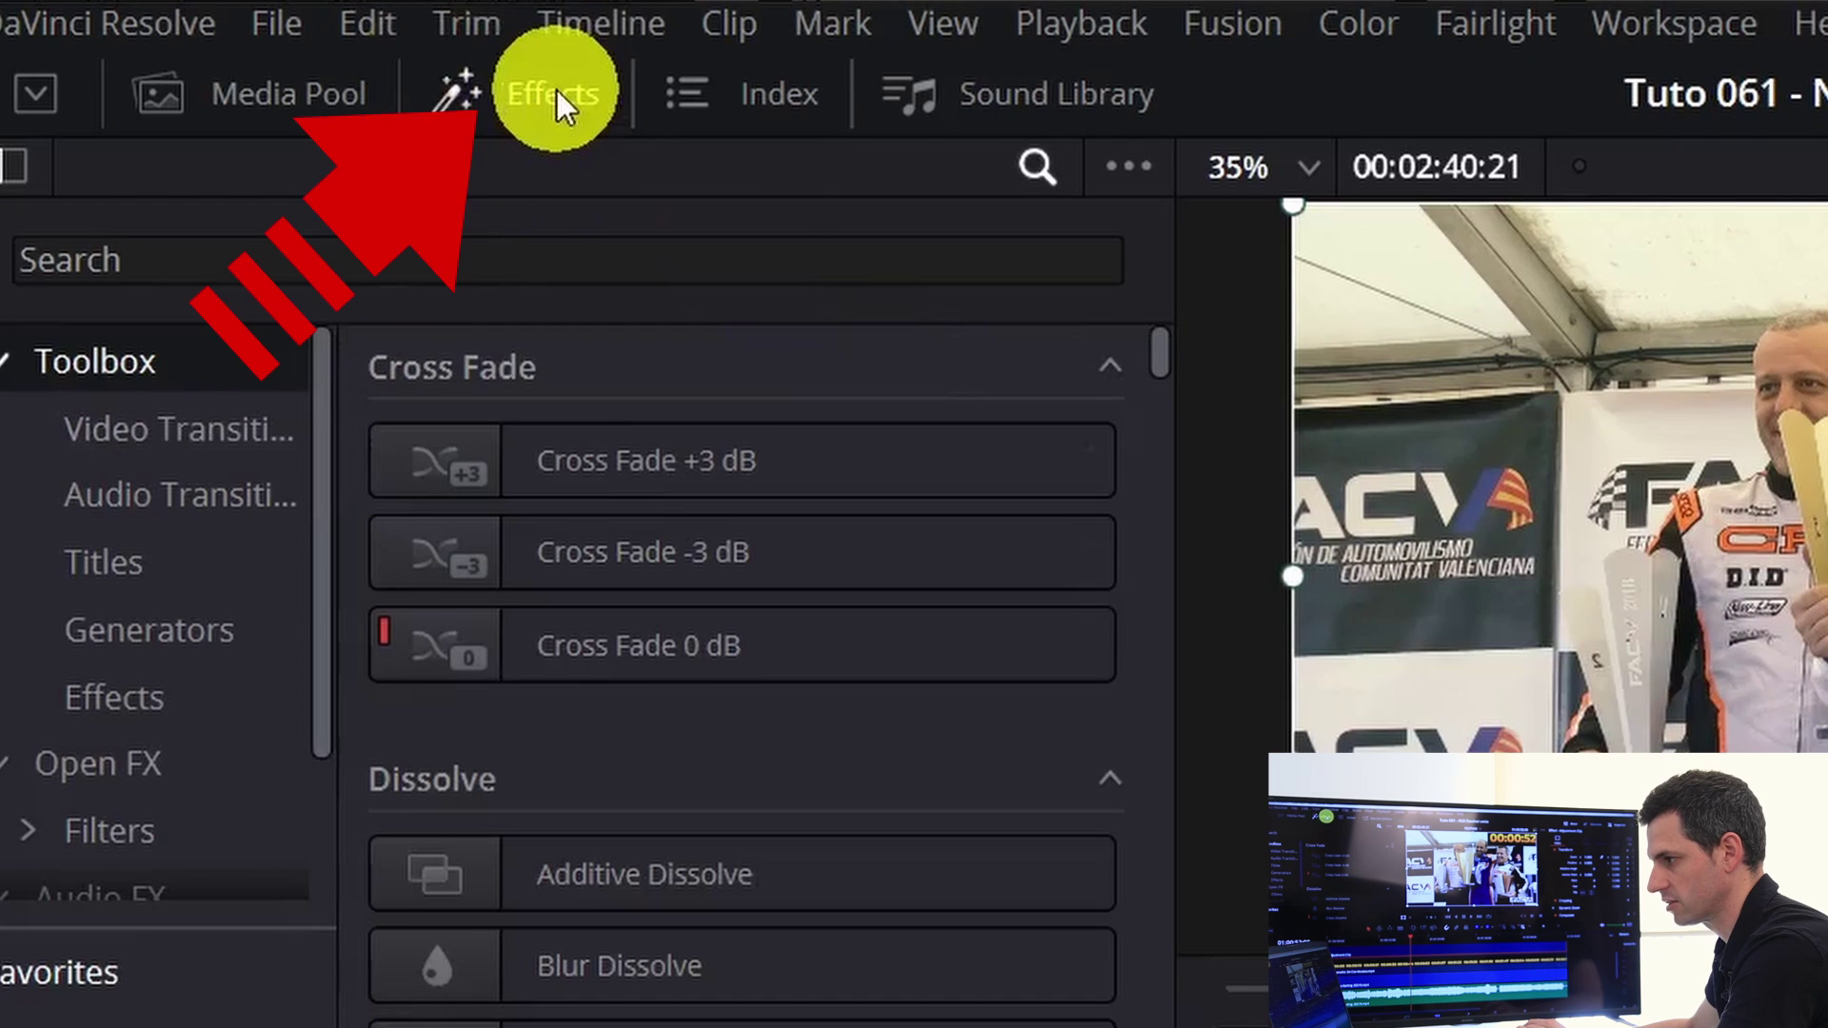
# Step: Drag NobeDisplay Connect from the Open FX NobeDisplayConnect filters onto the Adjustment Clip
pyautogui.moveTo(318, 580); pyautogui.dragTo(324, 766)
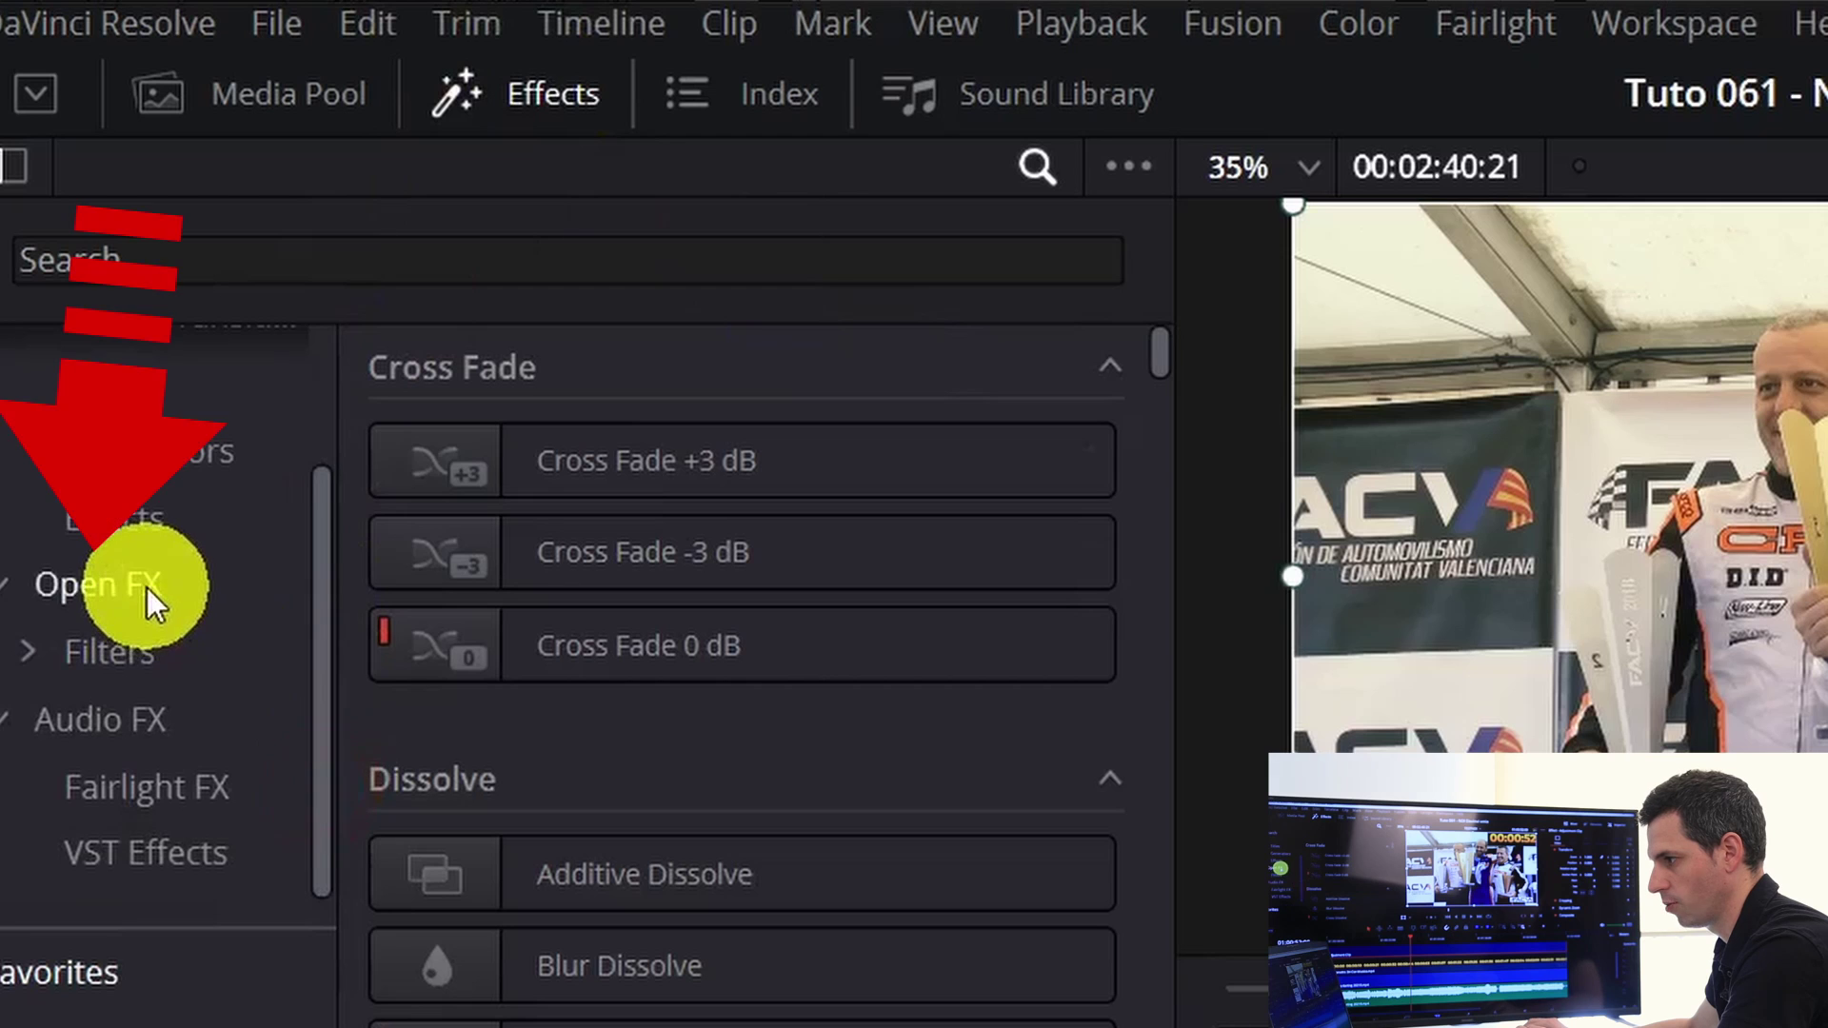
pyautogui.click(156, 648)
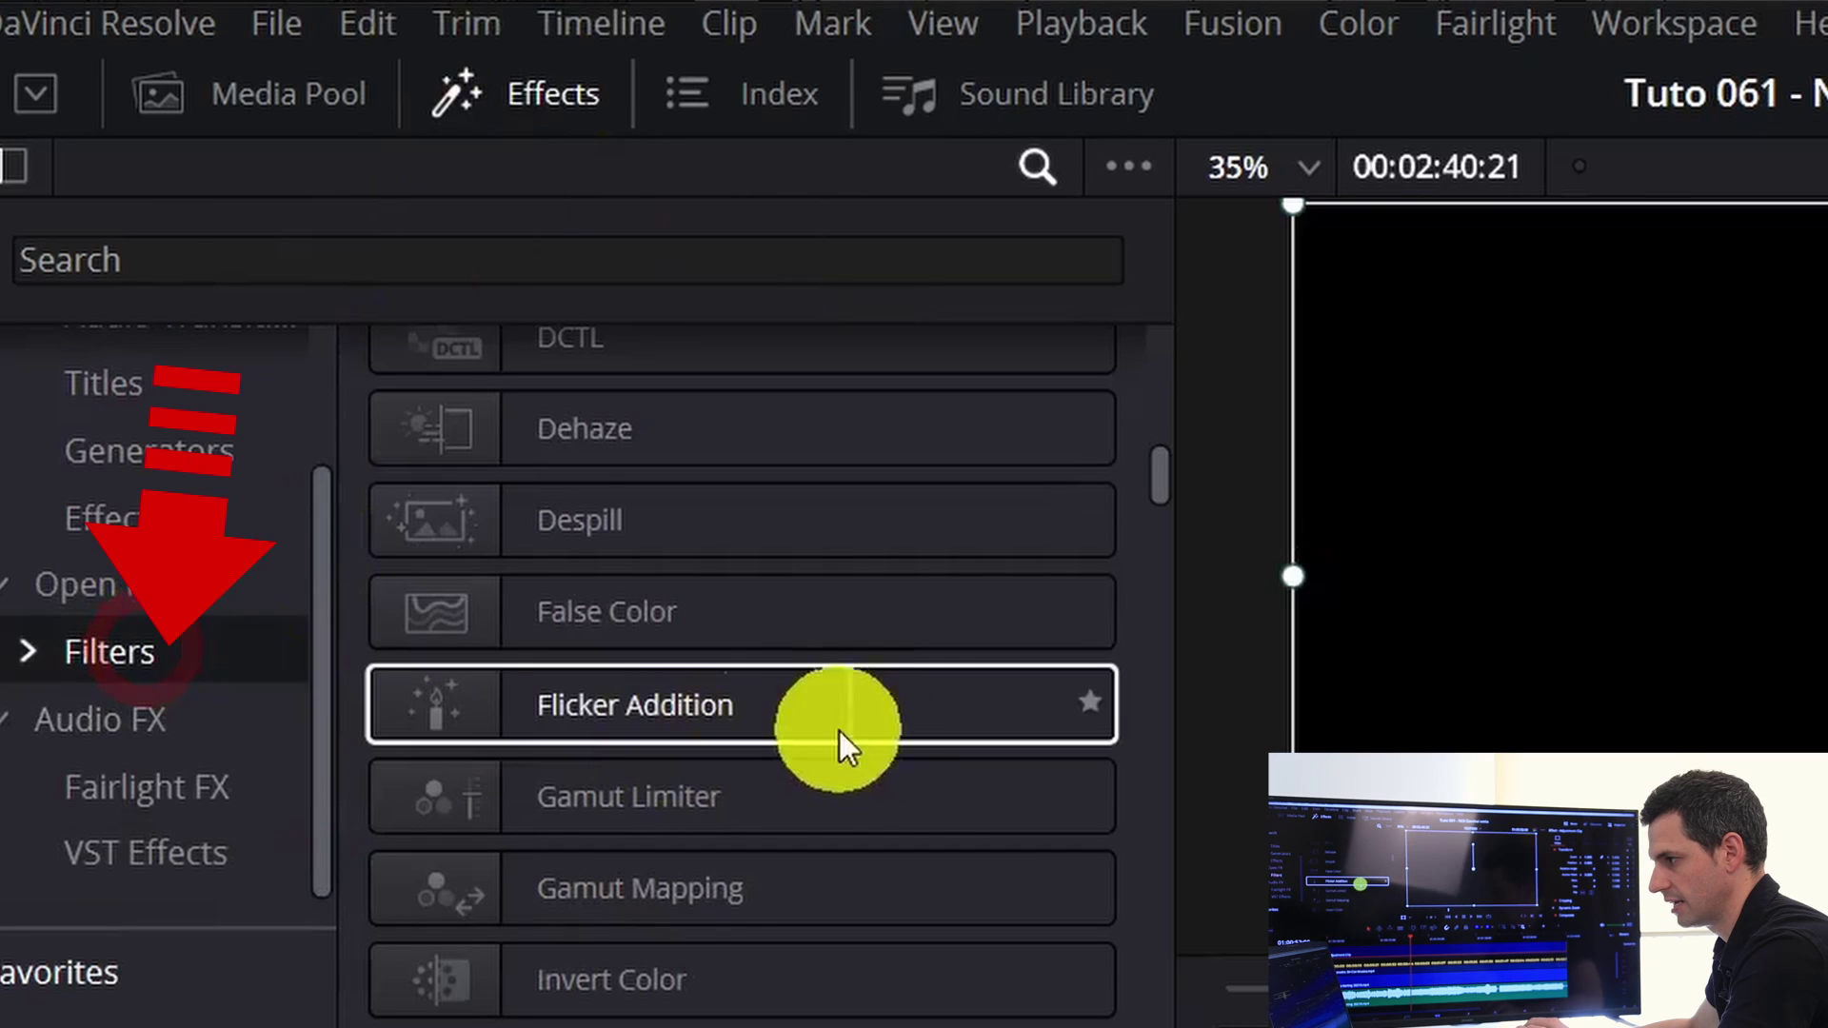
pyautogui.click(38, 650)
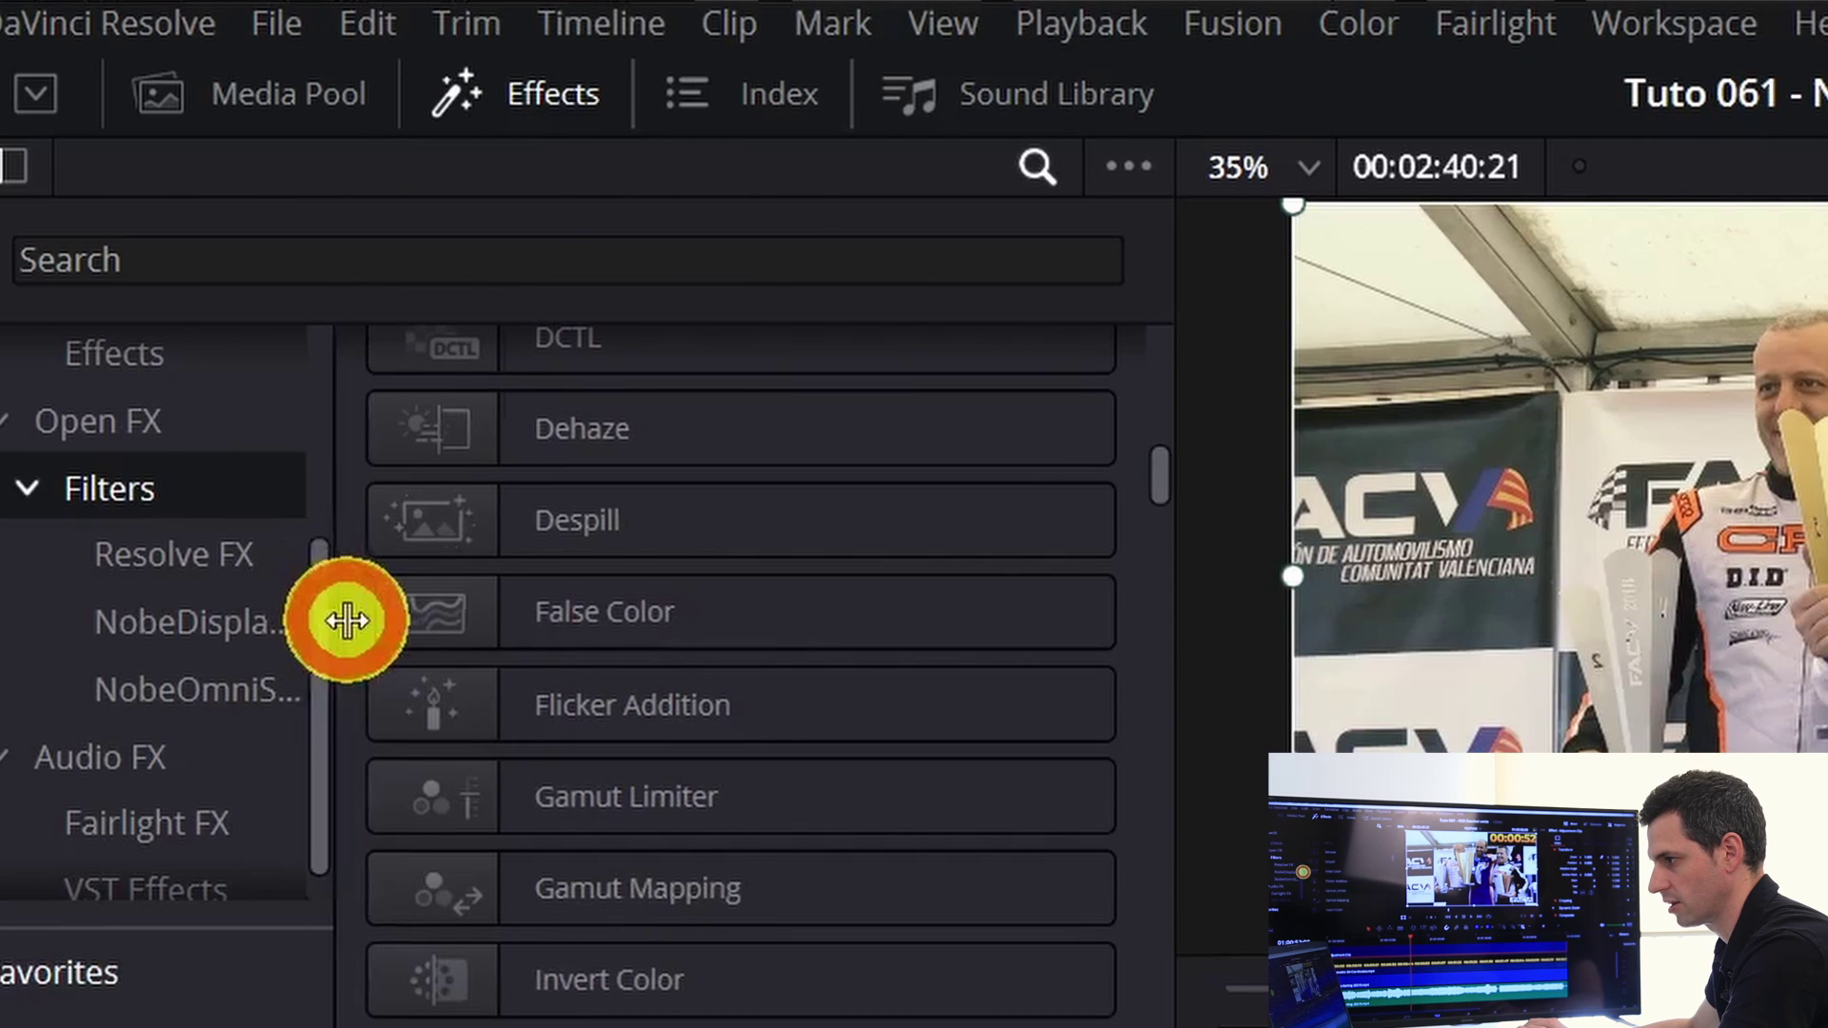
pyautogui.moveTo(342, 621); pyautogui.dragTo(572, 620)
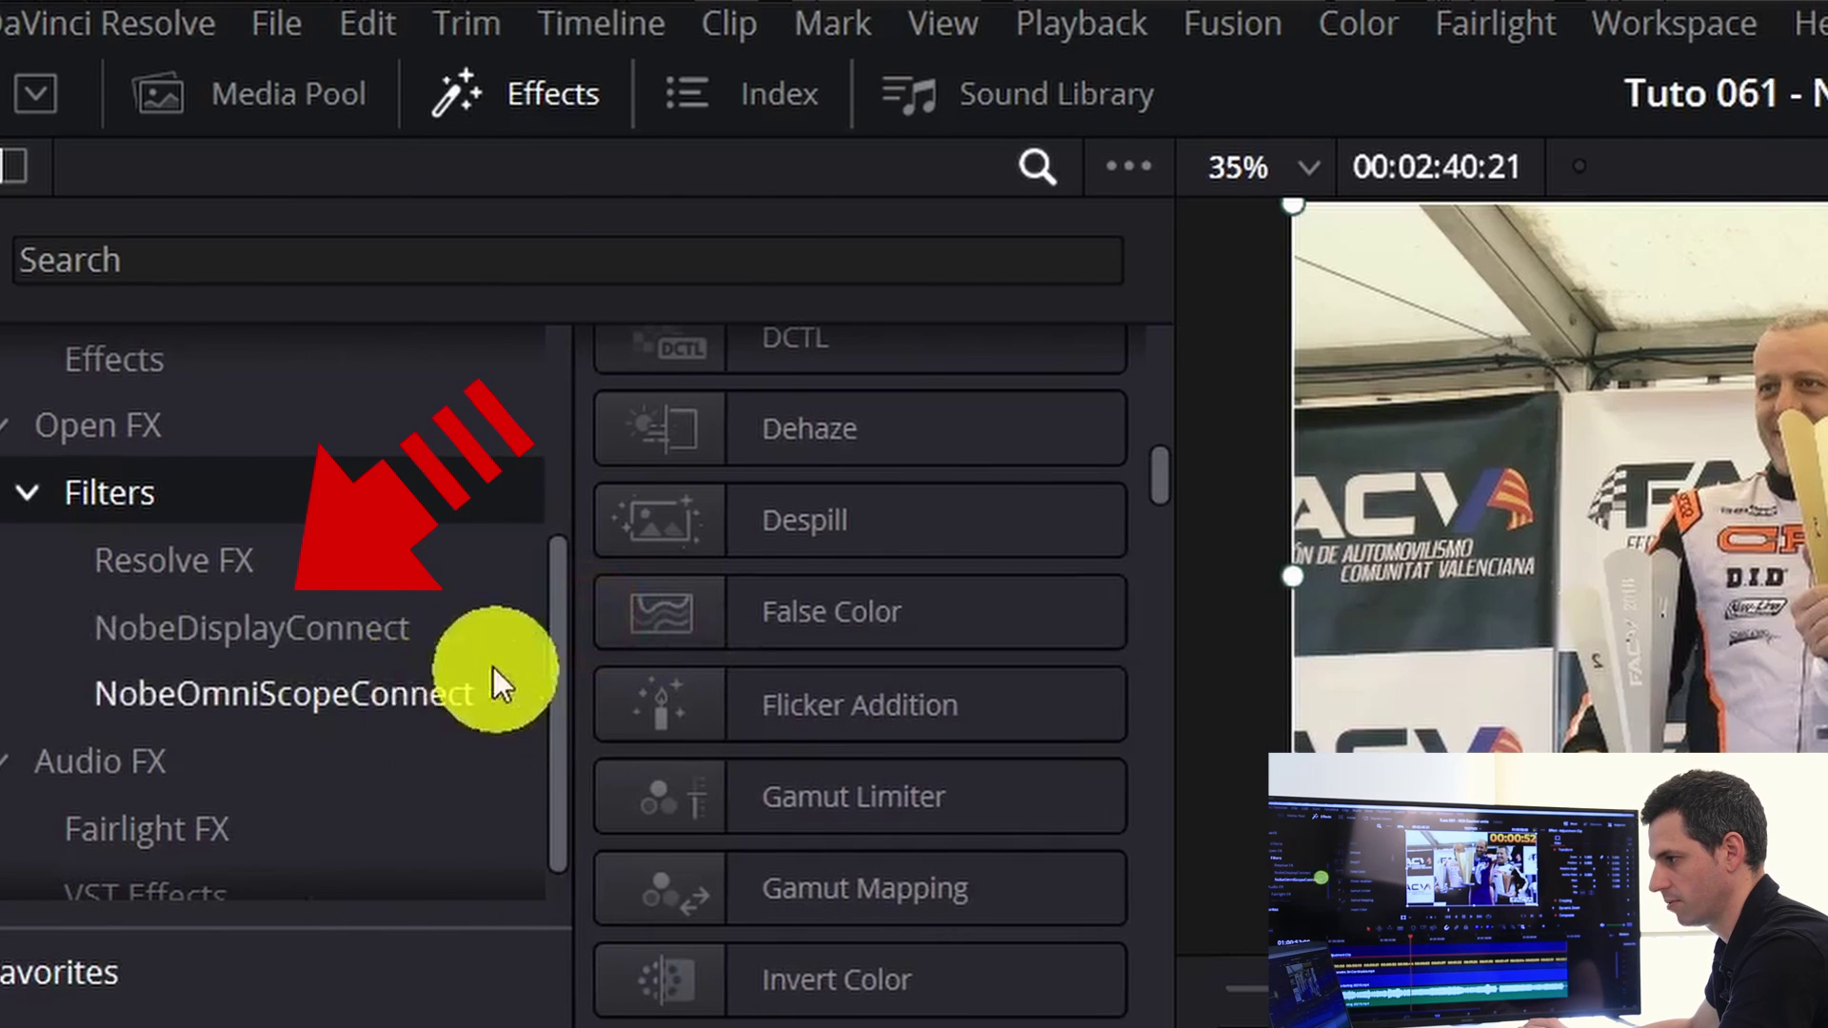
pyautogui.click(358, 625)
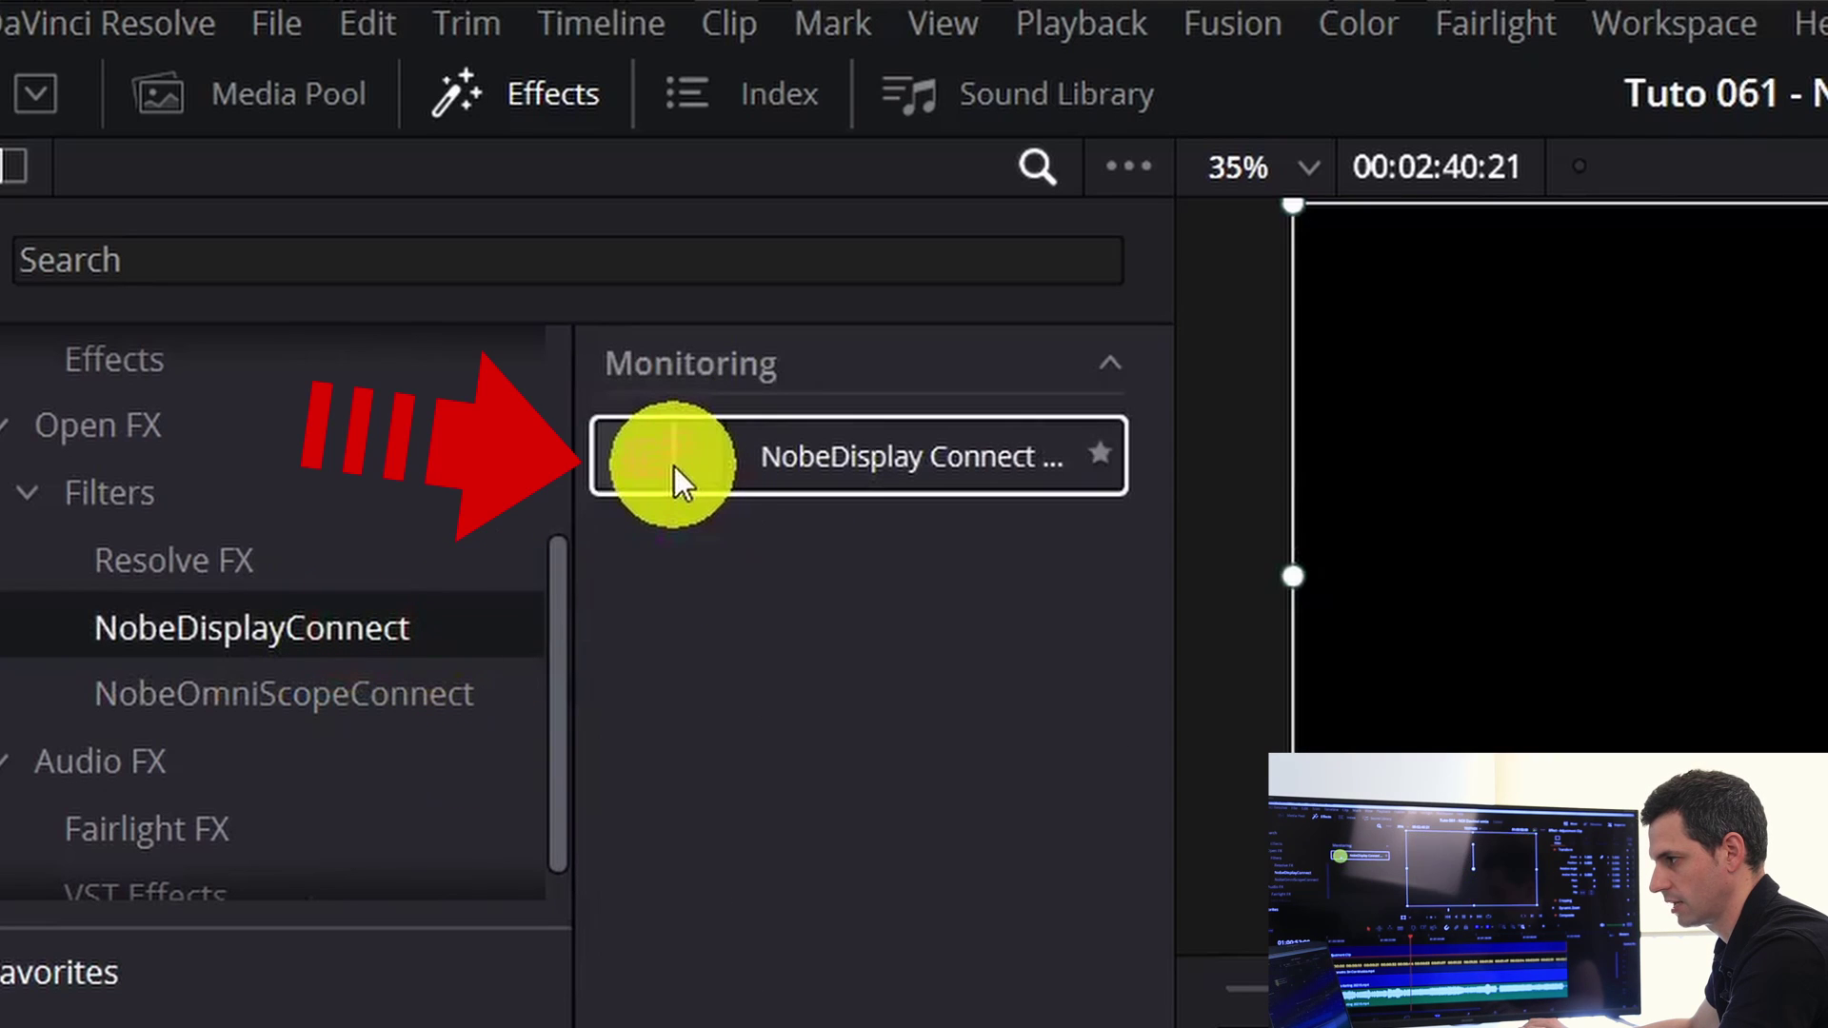
pyautogui.moveTo(674, 466); pyautogui.dragTo(607, 590)
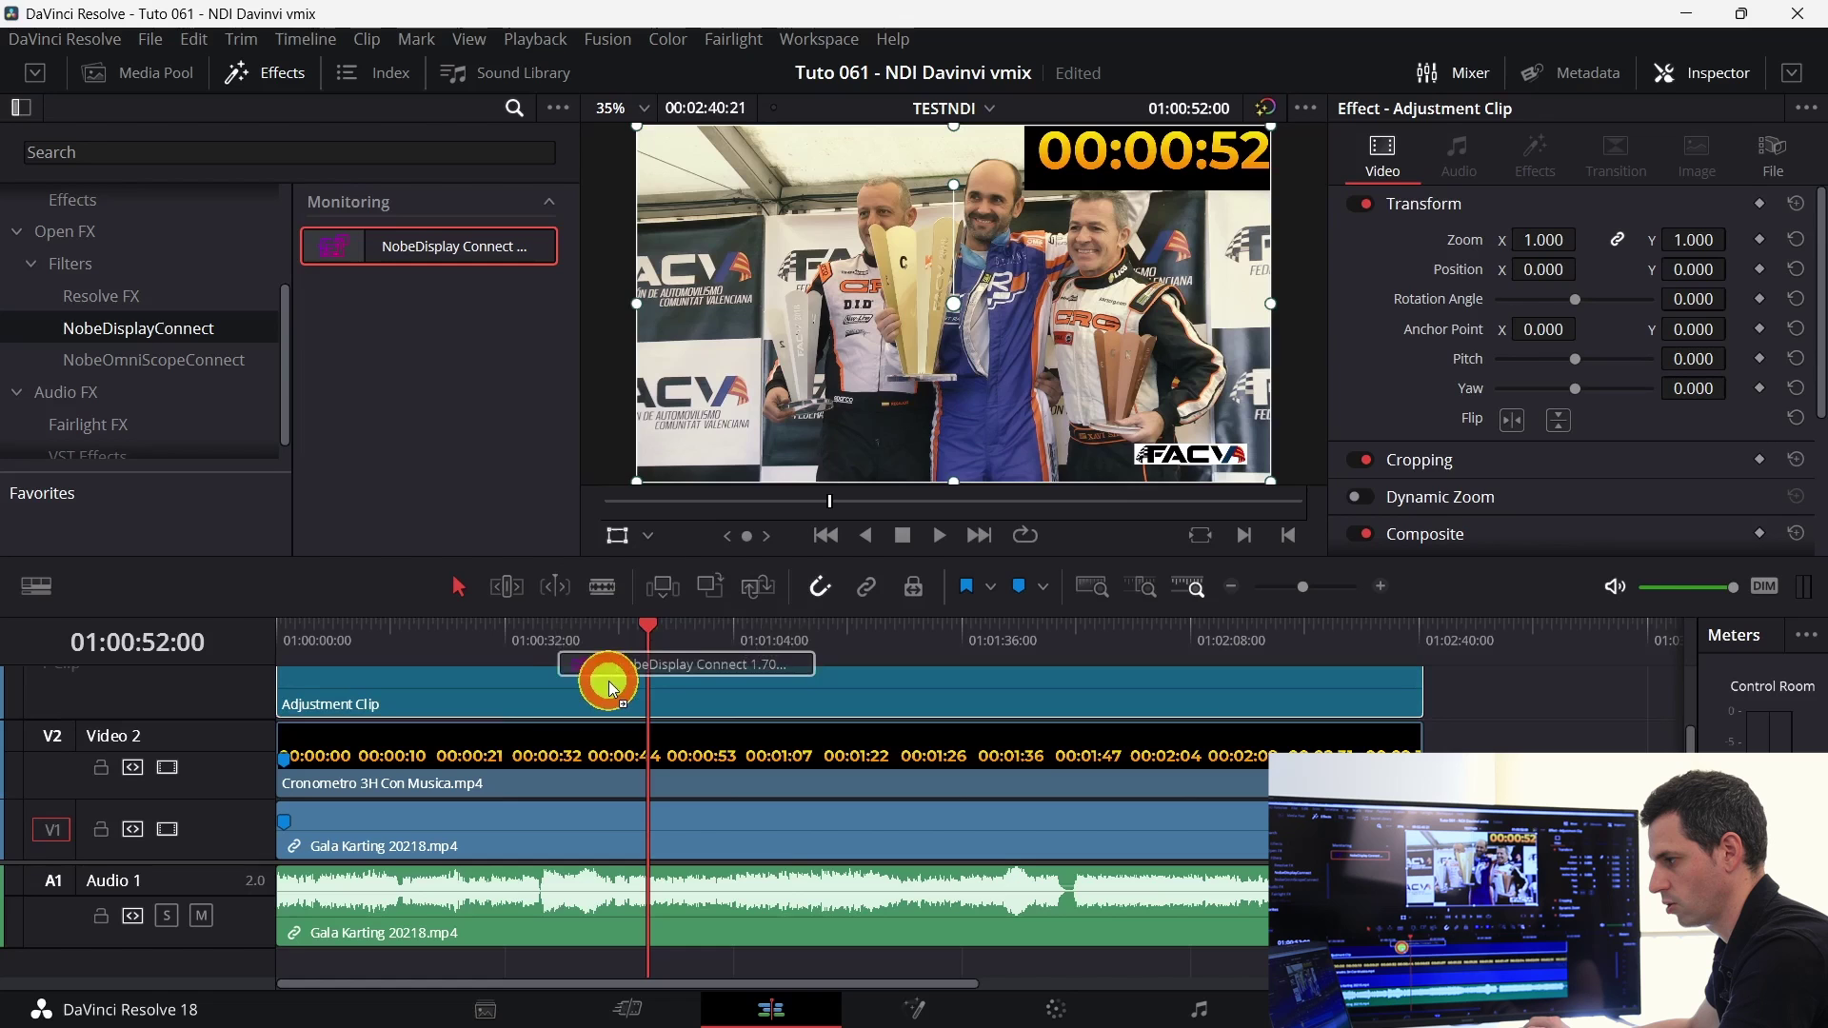
pyautogui.moveTo(609, 681); pyautogui.dragTo(609, 688)
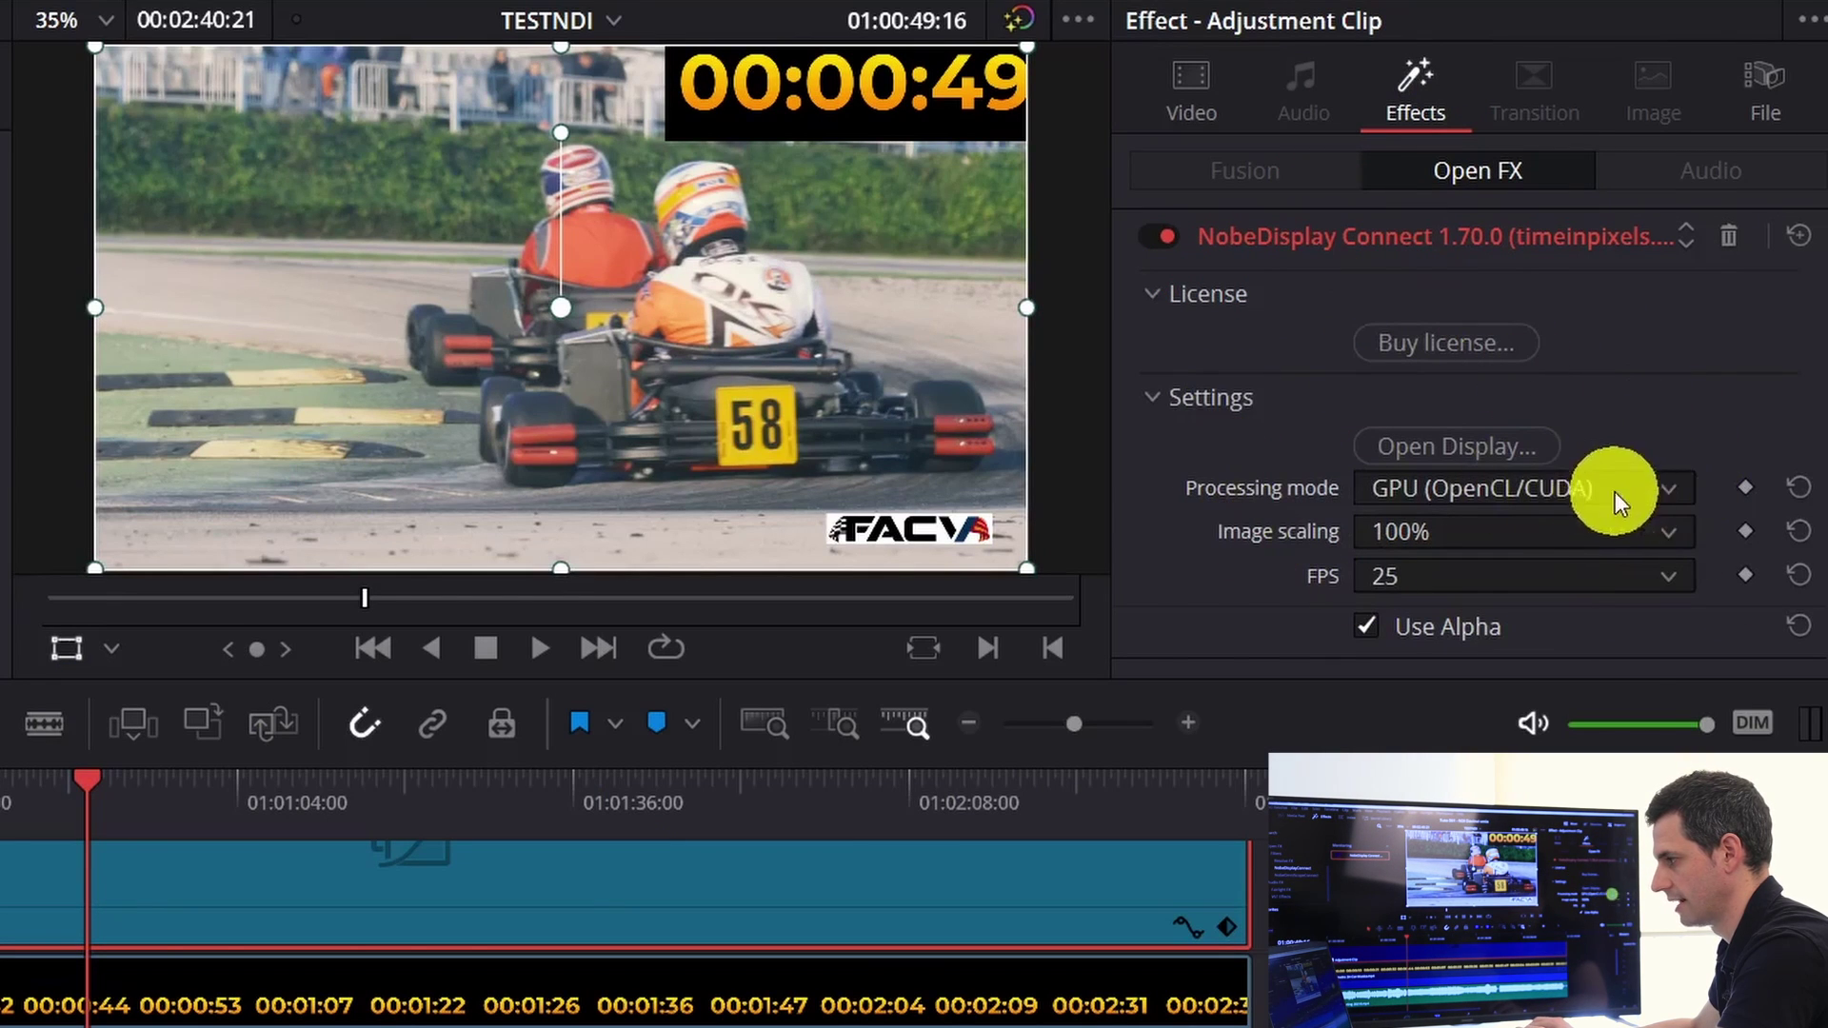
# Step: Review the NobeDisplay Connect frame rates, then open the NobeDisplay preview window and move it off the viewer
pyautogui.click(1546, 583)
pyautogui.click(1666, 408)
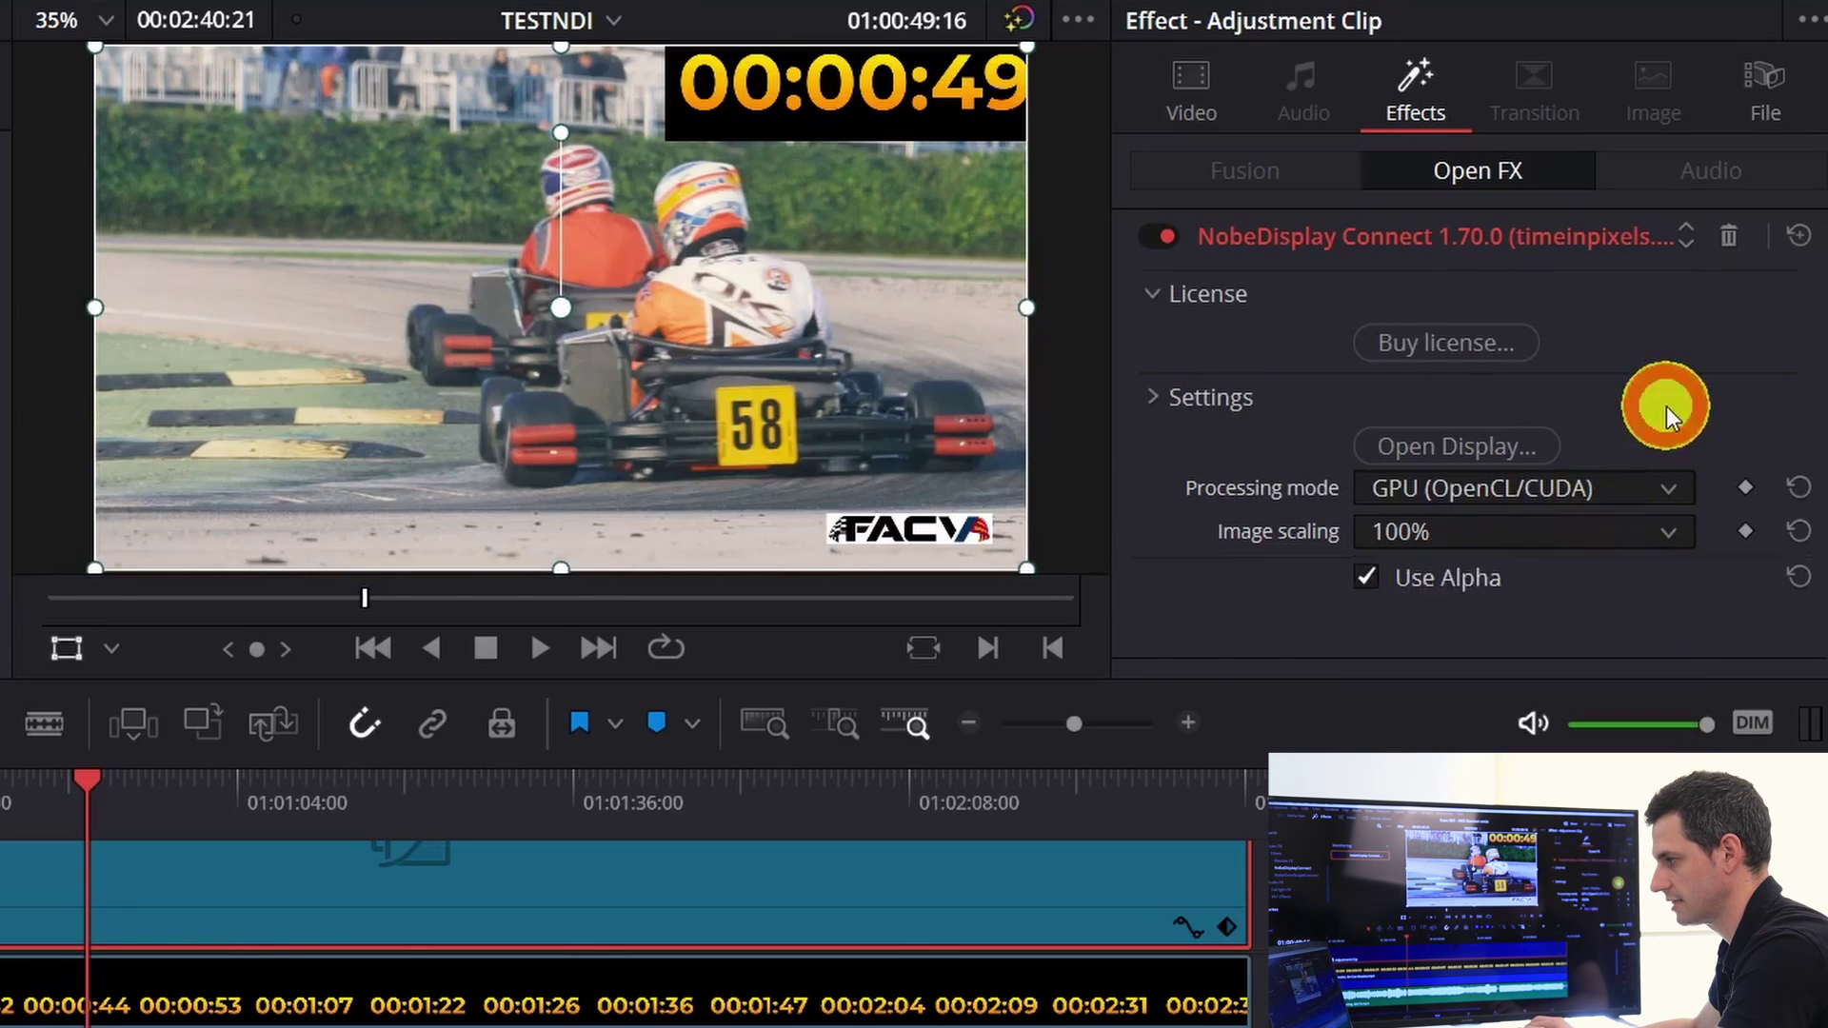
pyautogui.click(1552, 395)
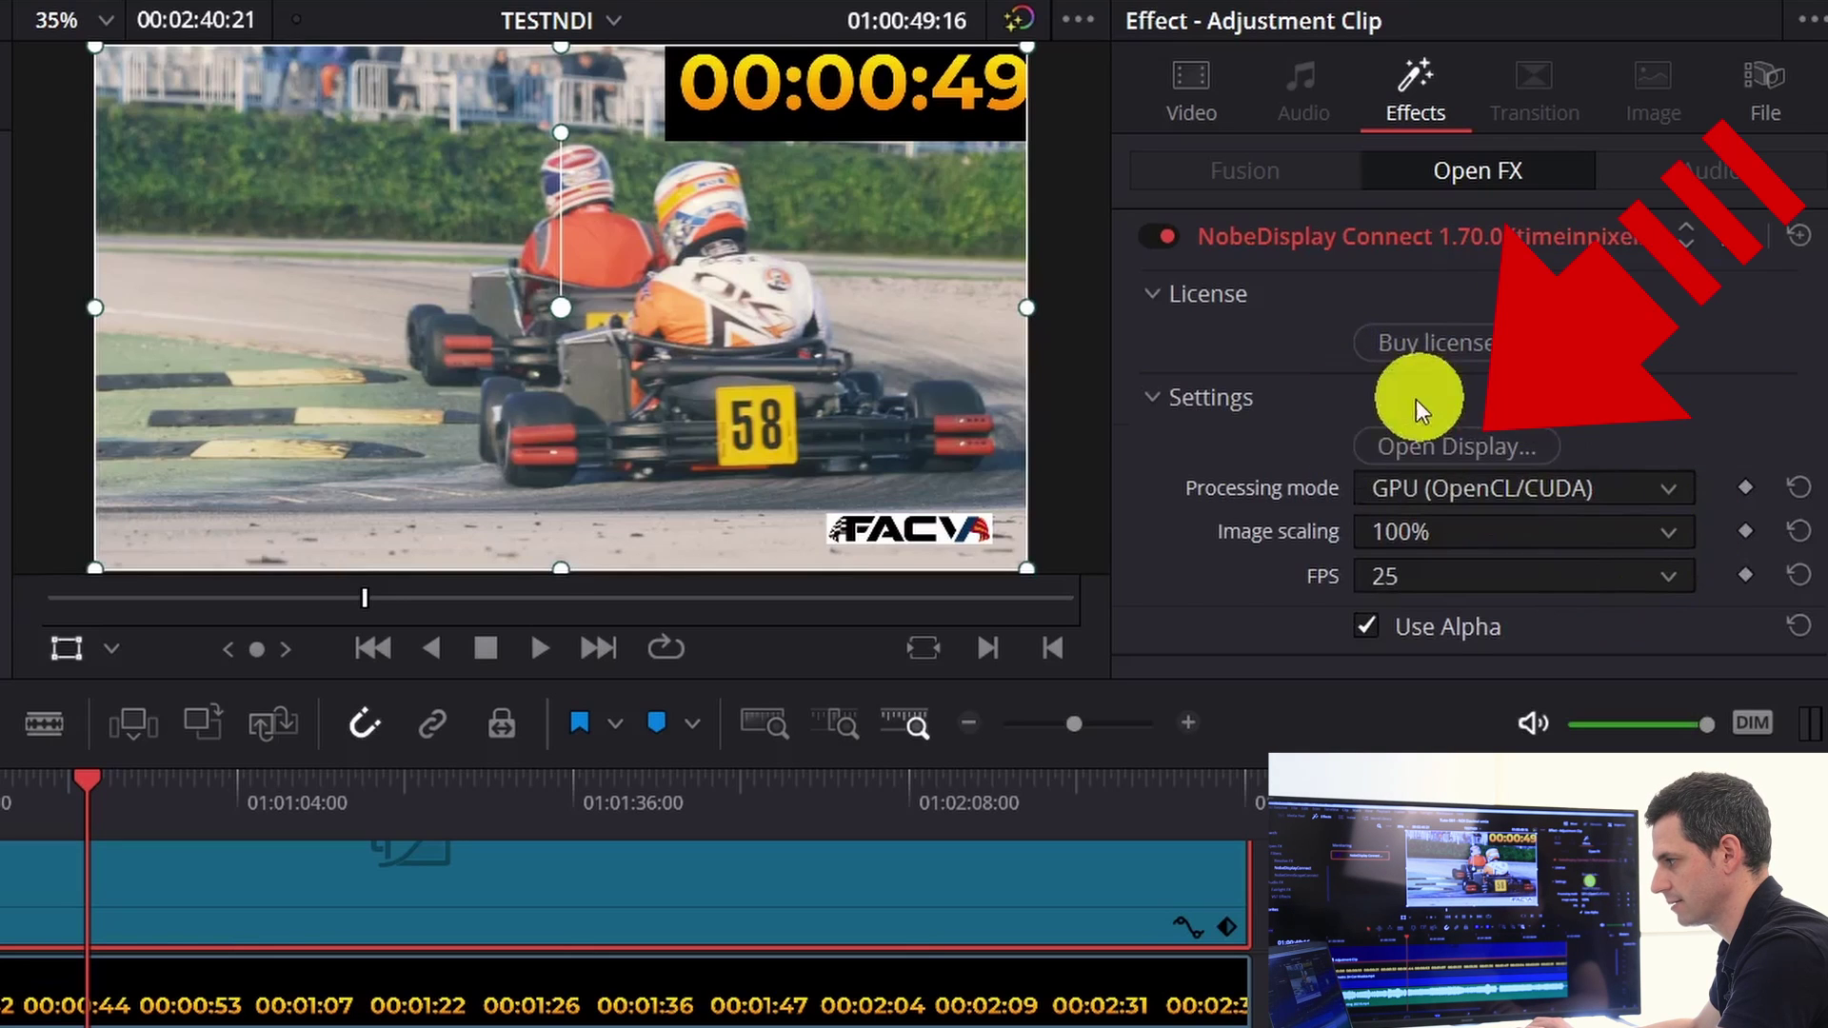
pyautogui.click(1491, 443)
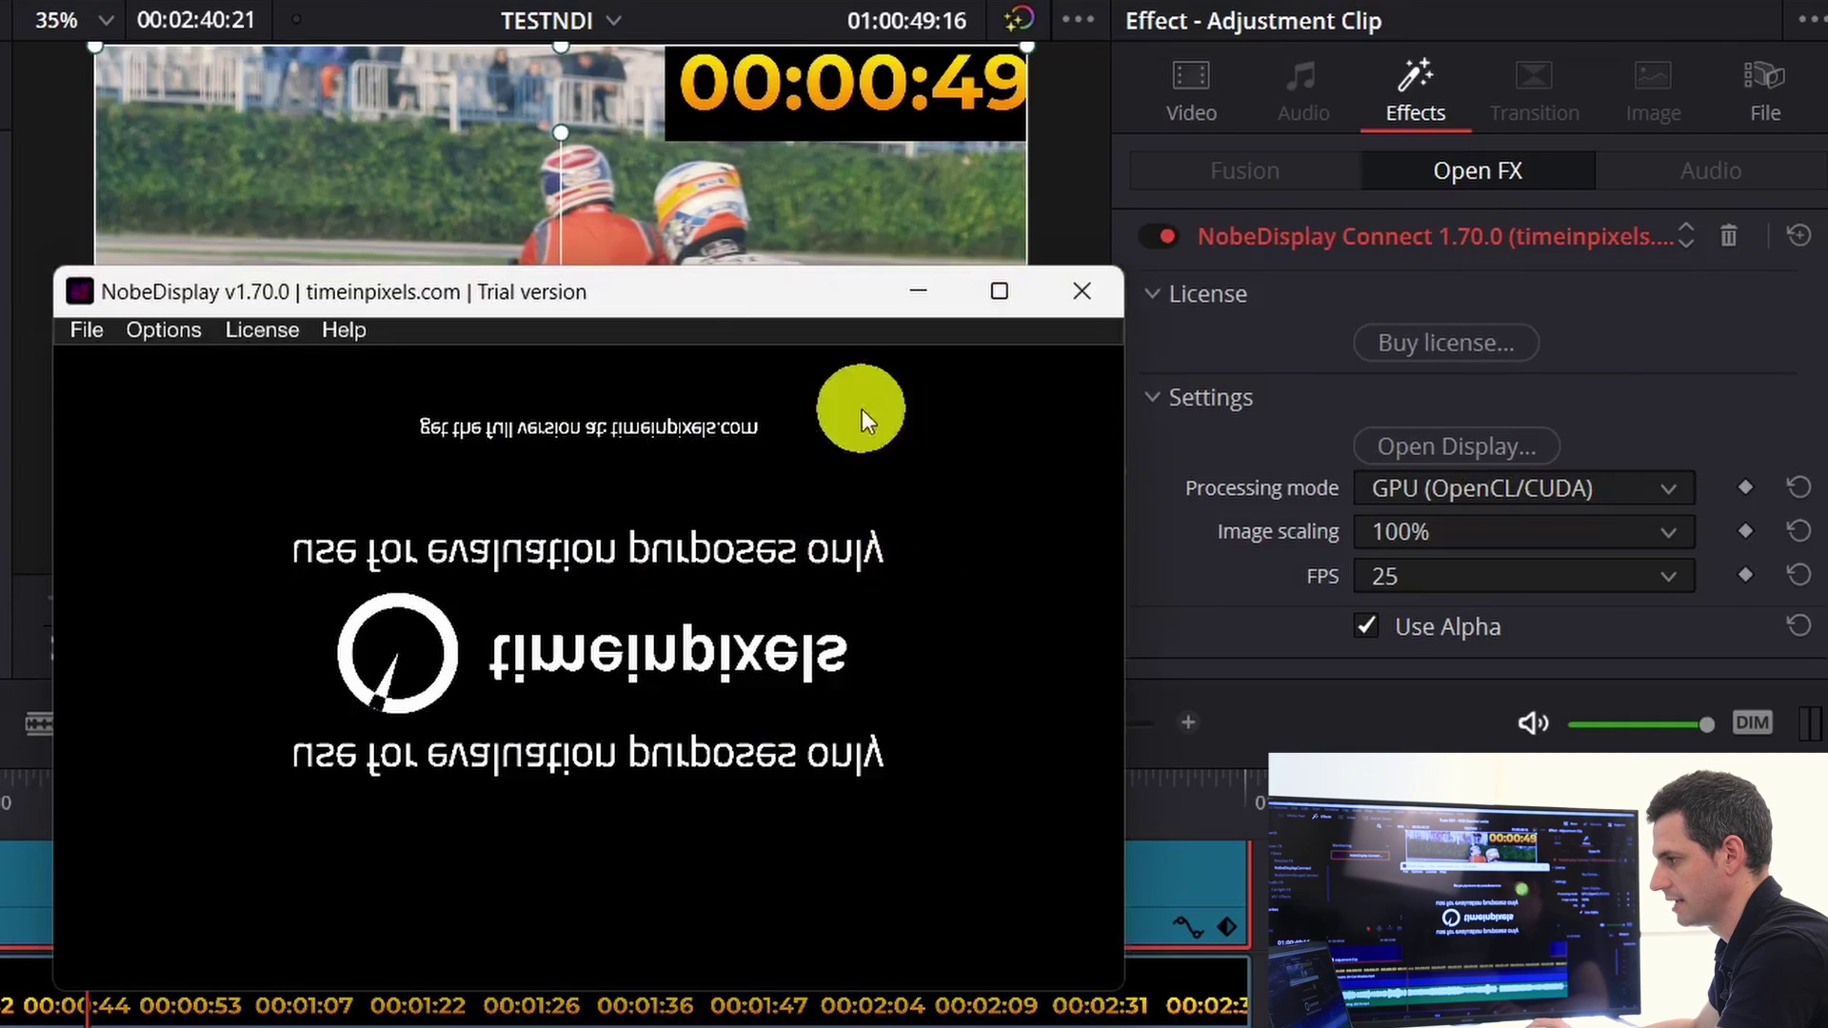
pyautogui.moveTo(570, 291); pyautogui.dragTo(911, 215)
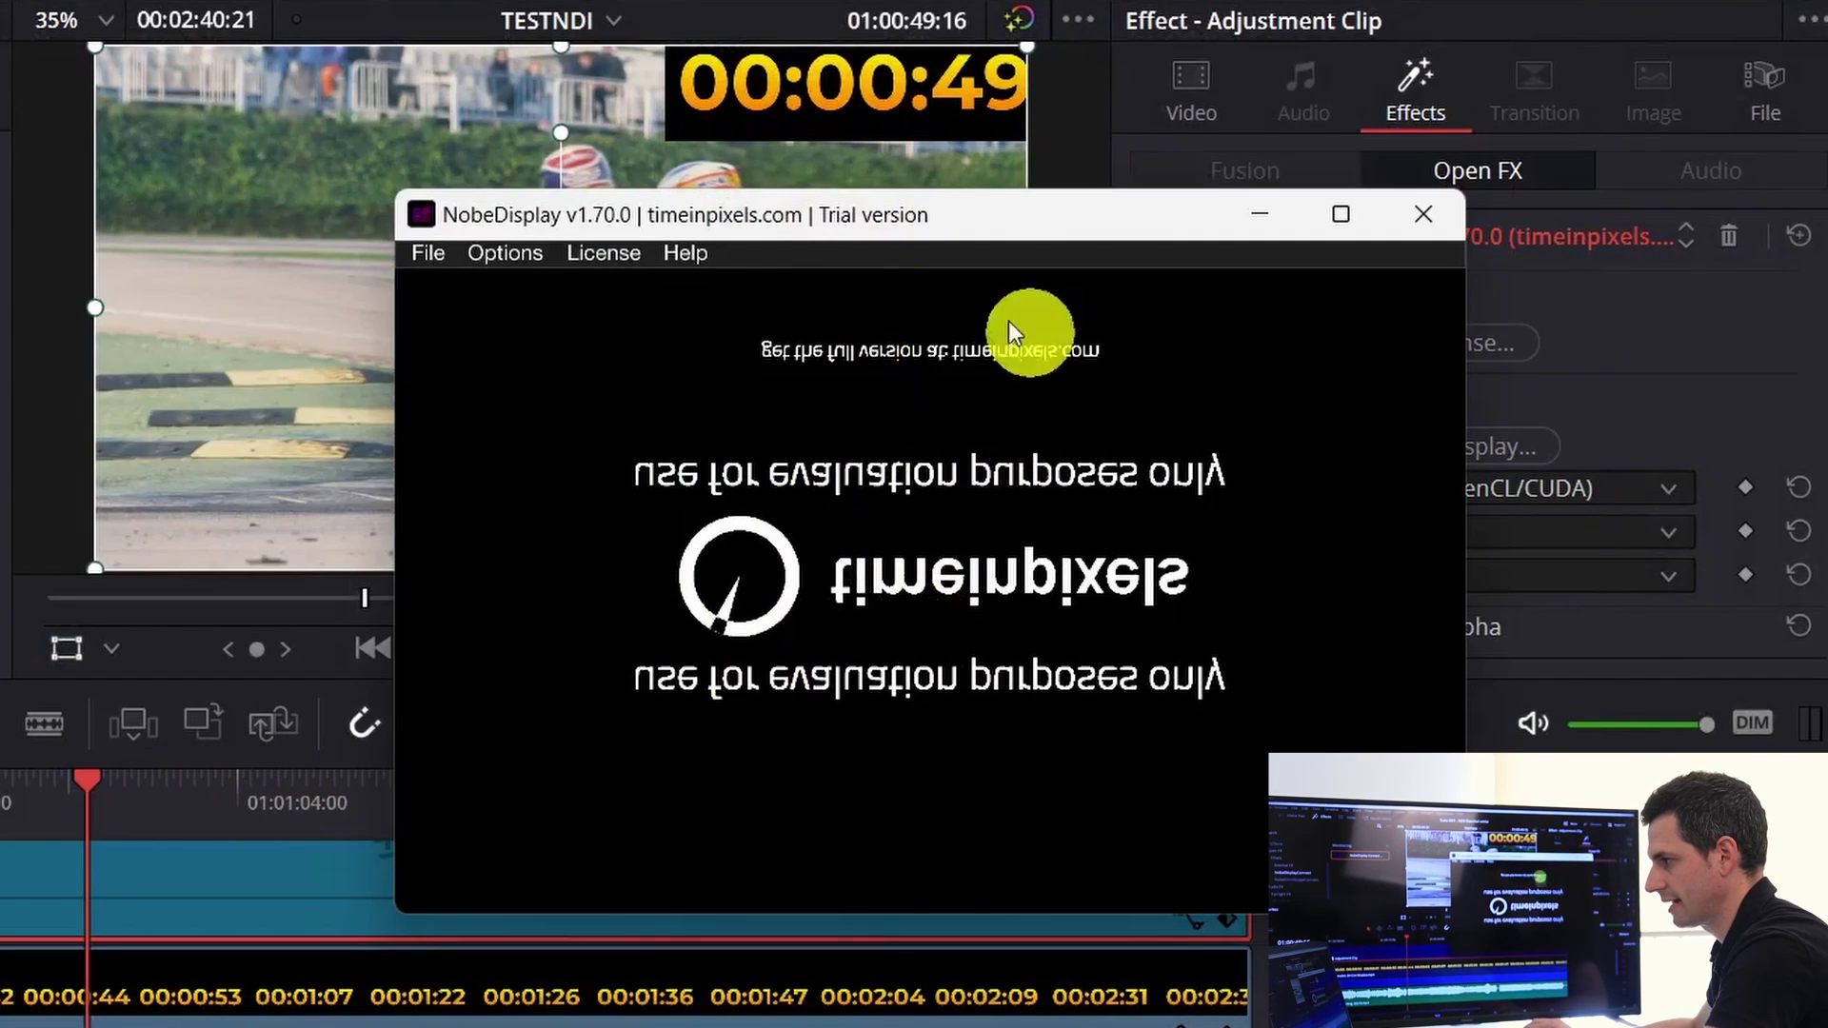
# Step: Rewind the timeline to its start and play it with the NobeDisplay window in front
pyautogui.moveTo(96, 786); pyautogui.dragTo(563, 652)
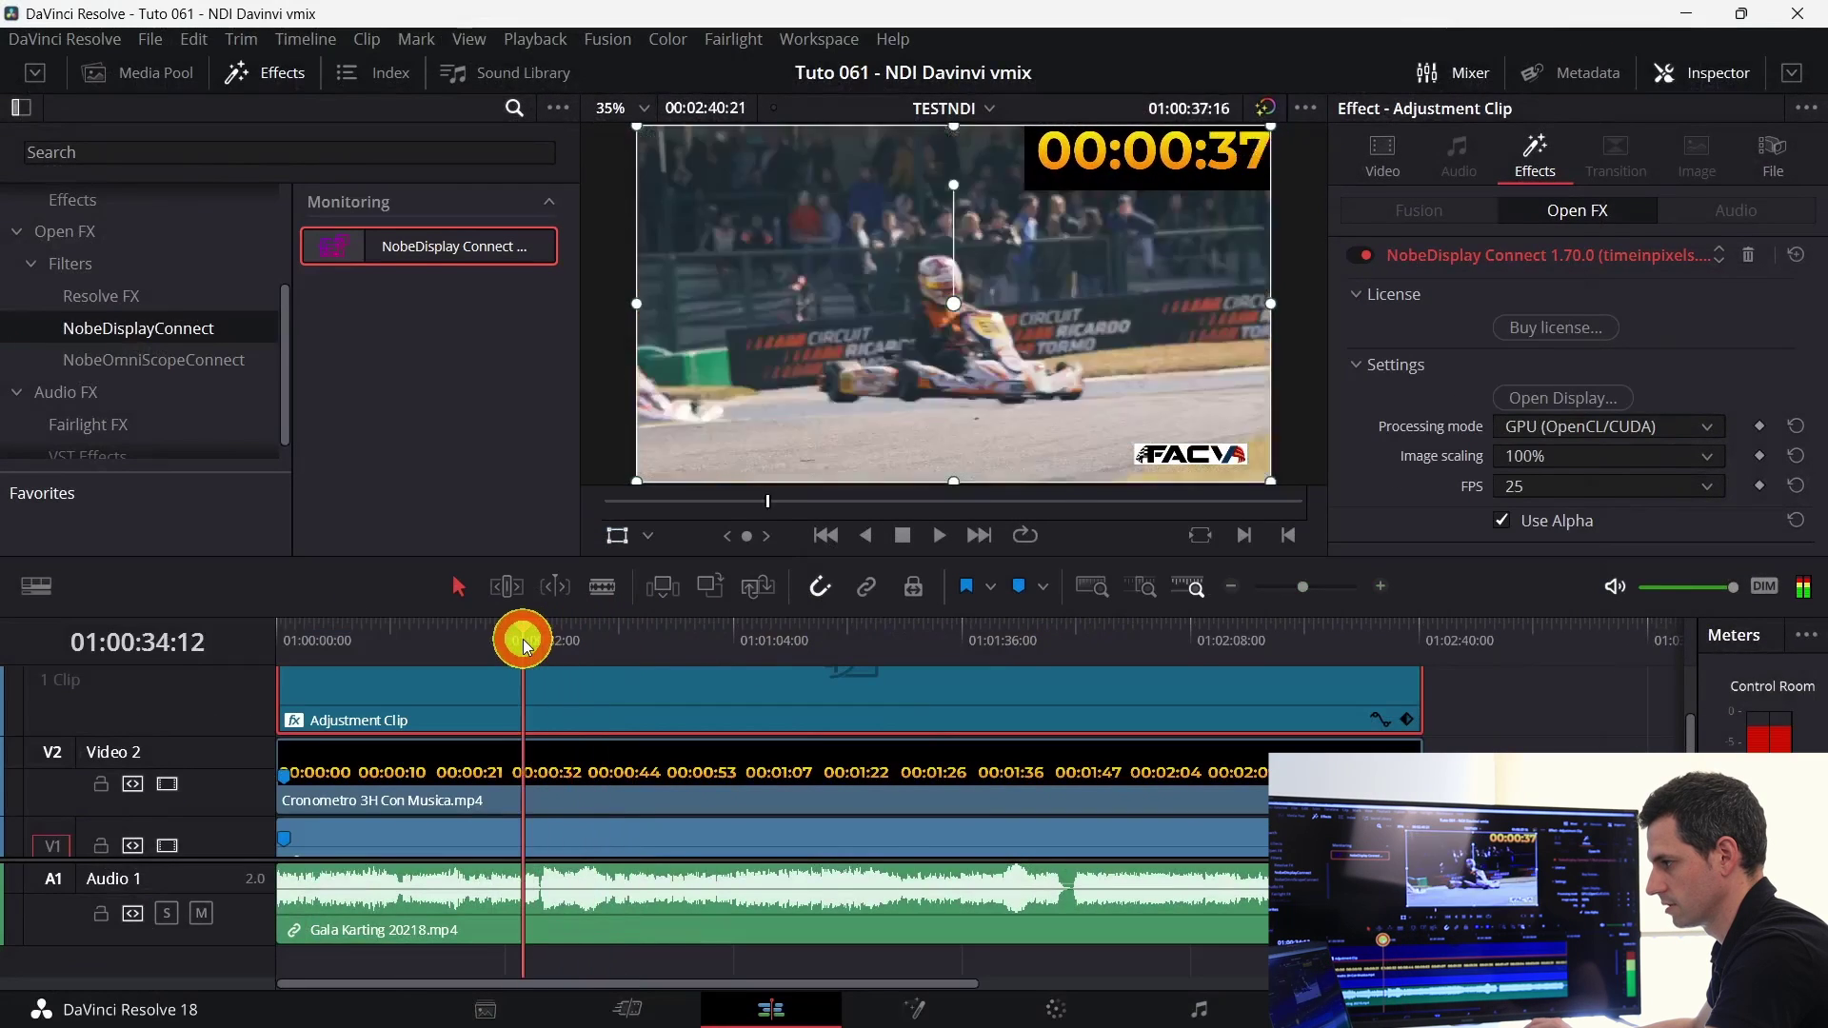
pyautogui.hotkey('alt', 'Tab')
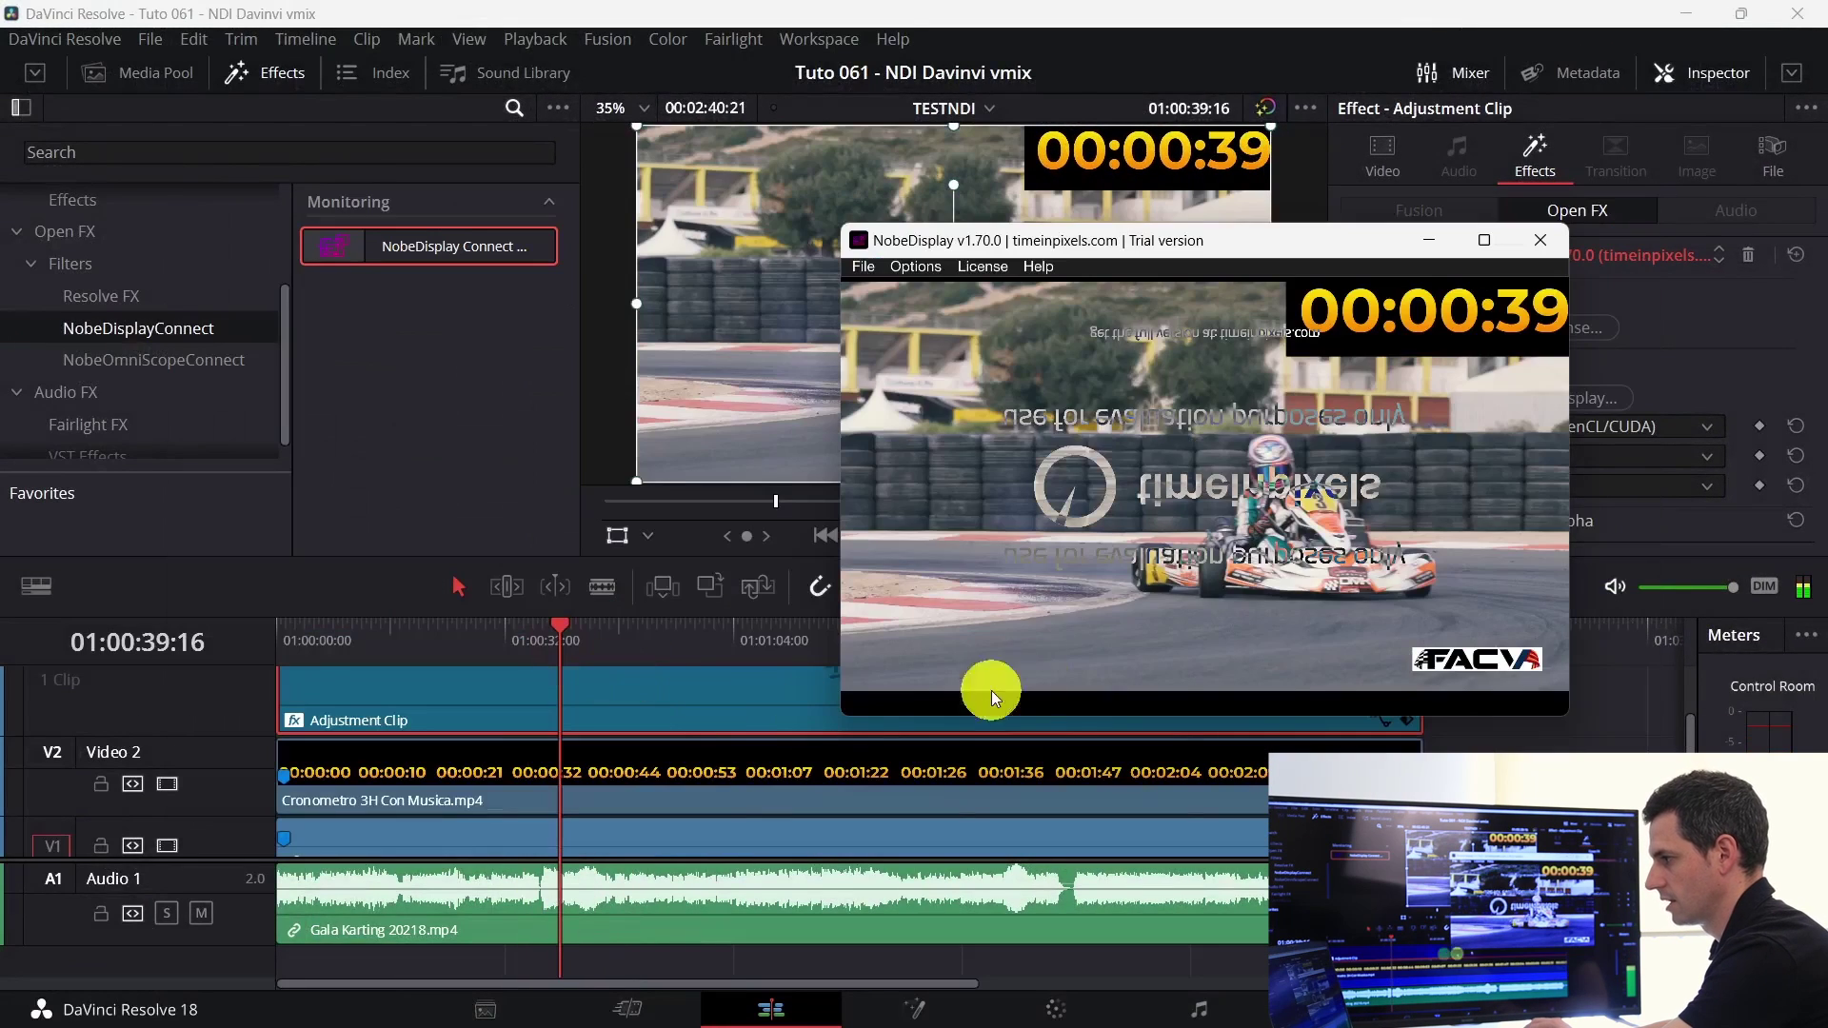
pyautogui.moveTo(1264, 249)
pyautogui.mouseDown()
pyautogui.moveTo(1007, 367)
pyautogui.moveTo(1238, 358)
pyautogui.mouseUp()
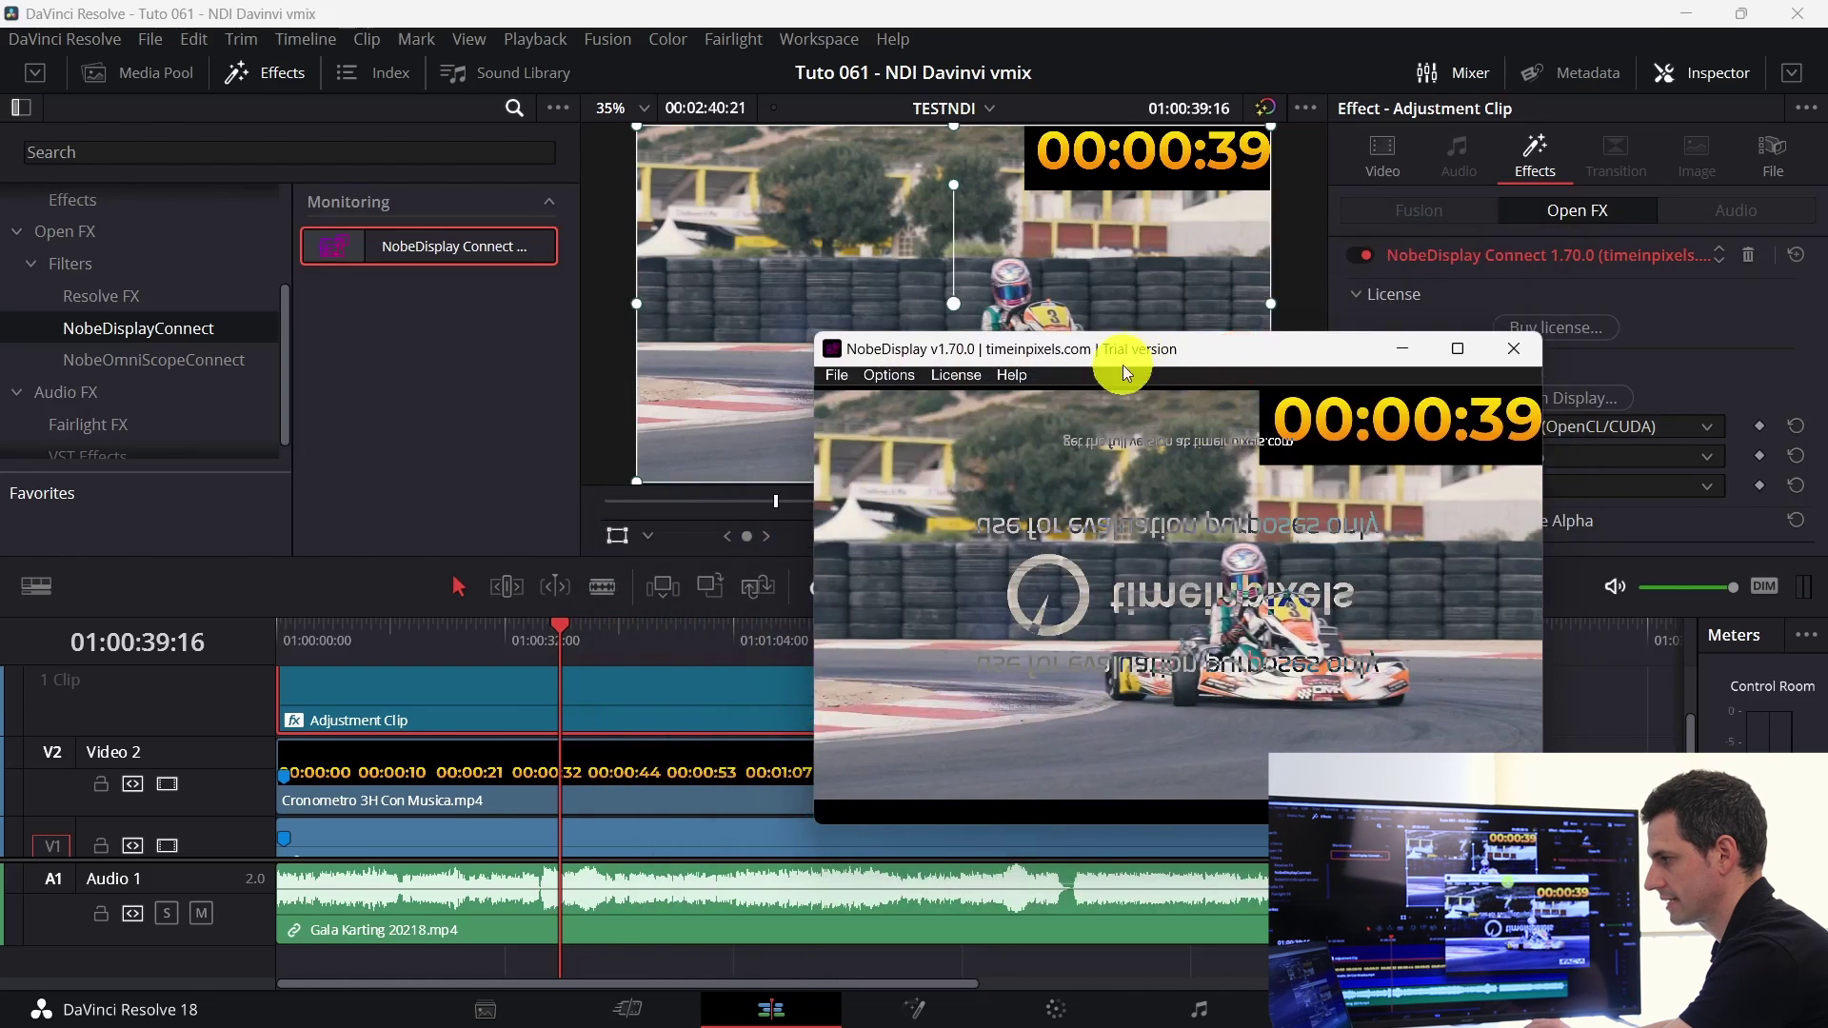
pyautogui.moveTo(447, 626); pyautogui.dragTo(259, 647)
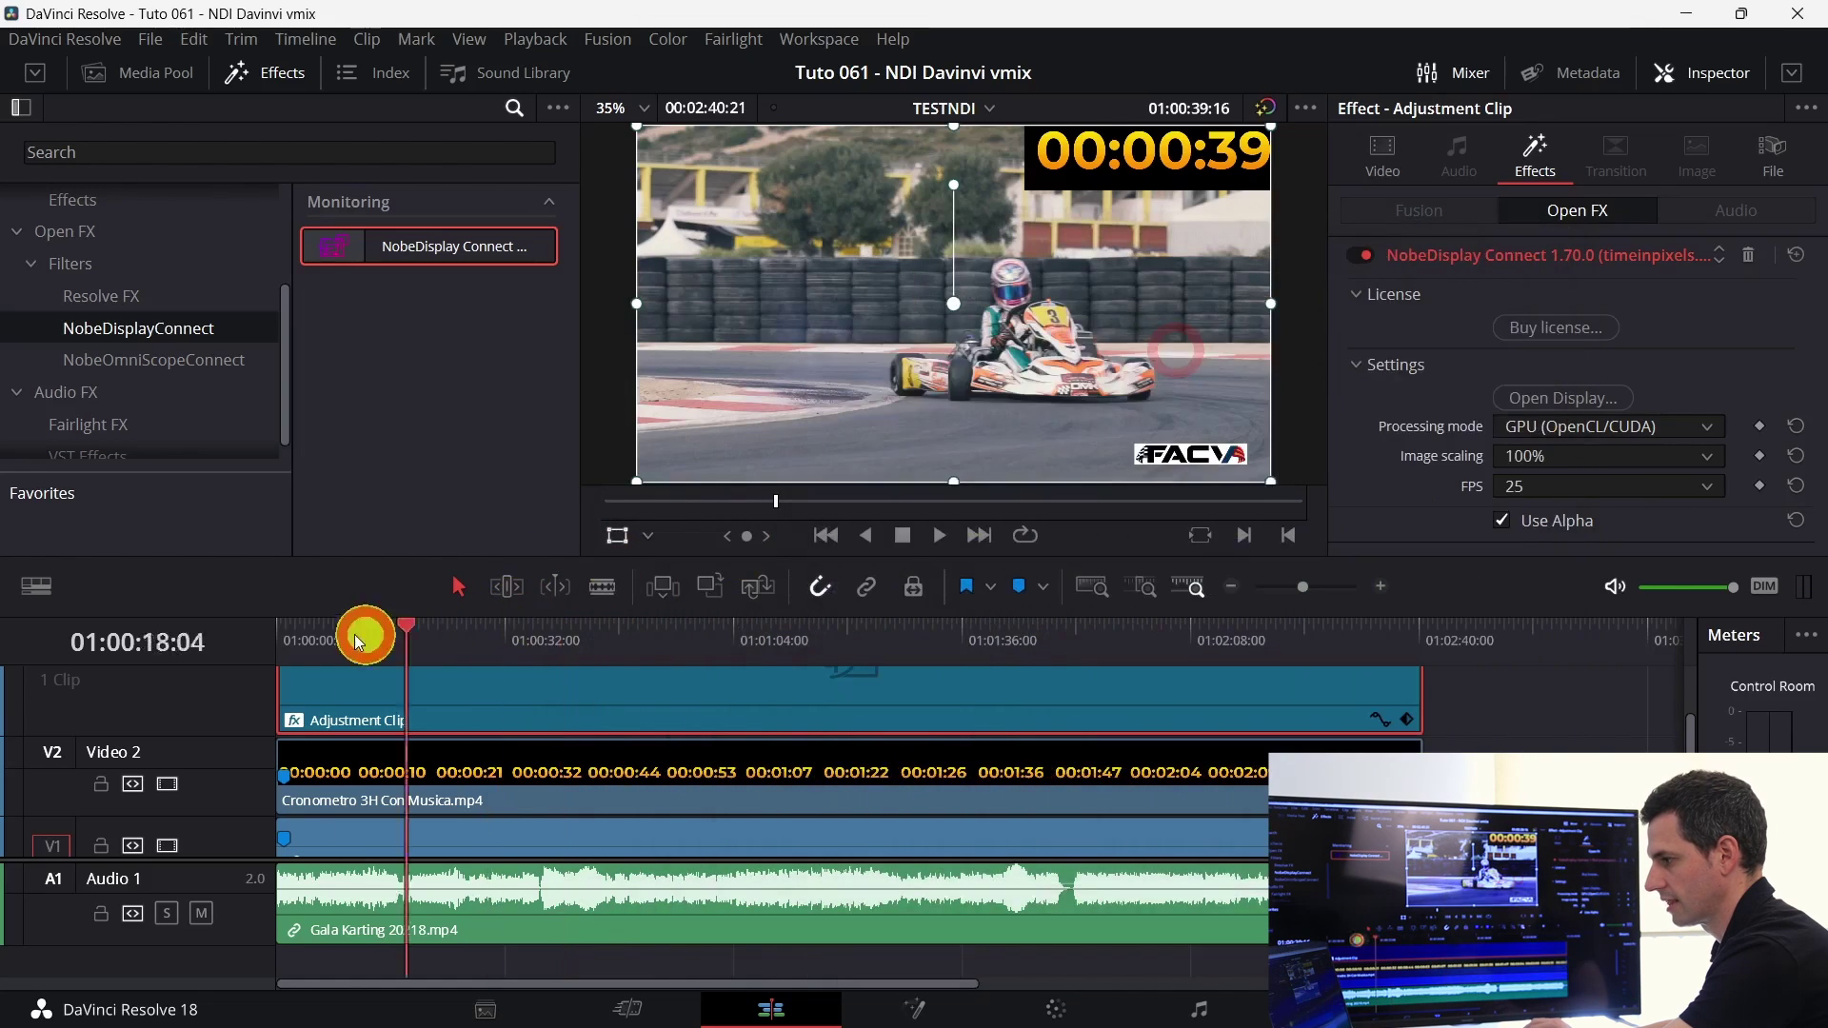
pyautogui.press('space')
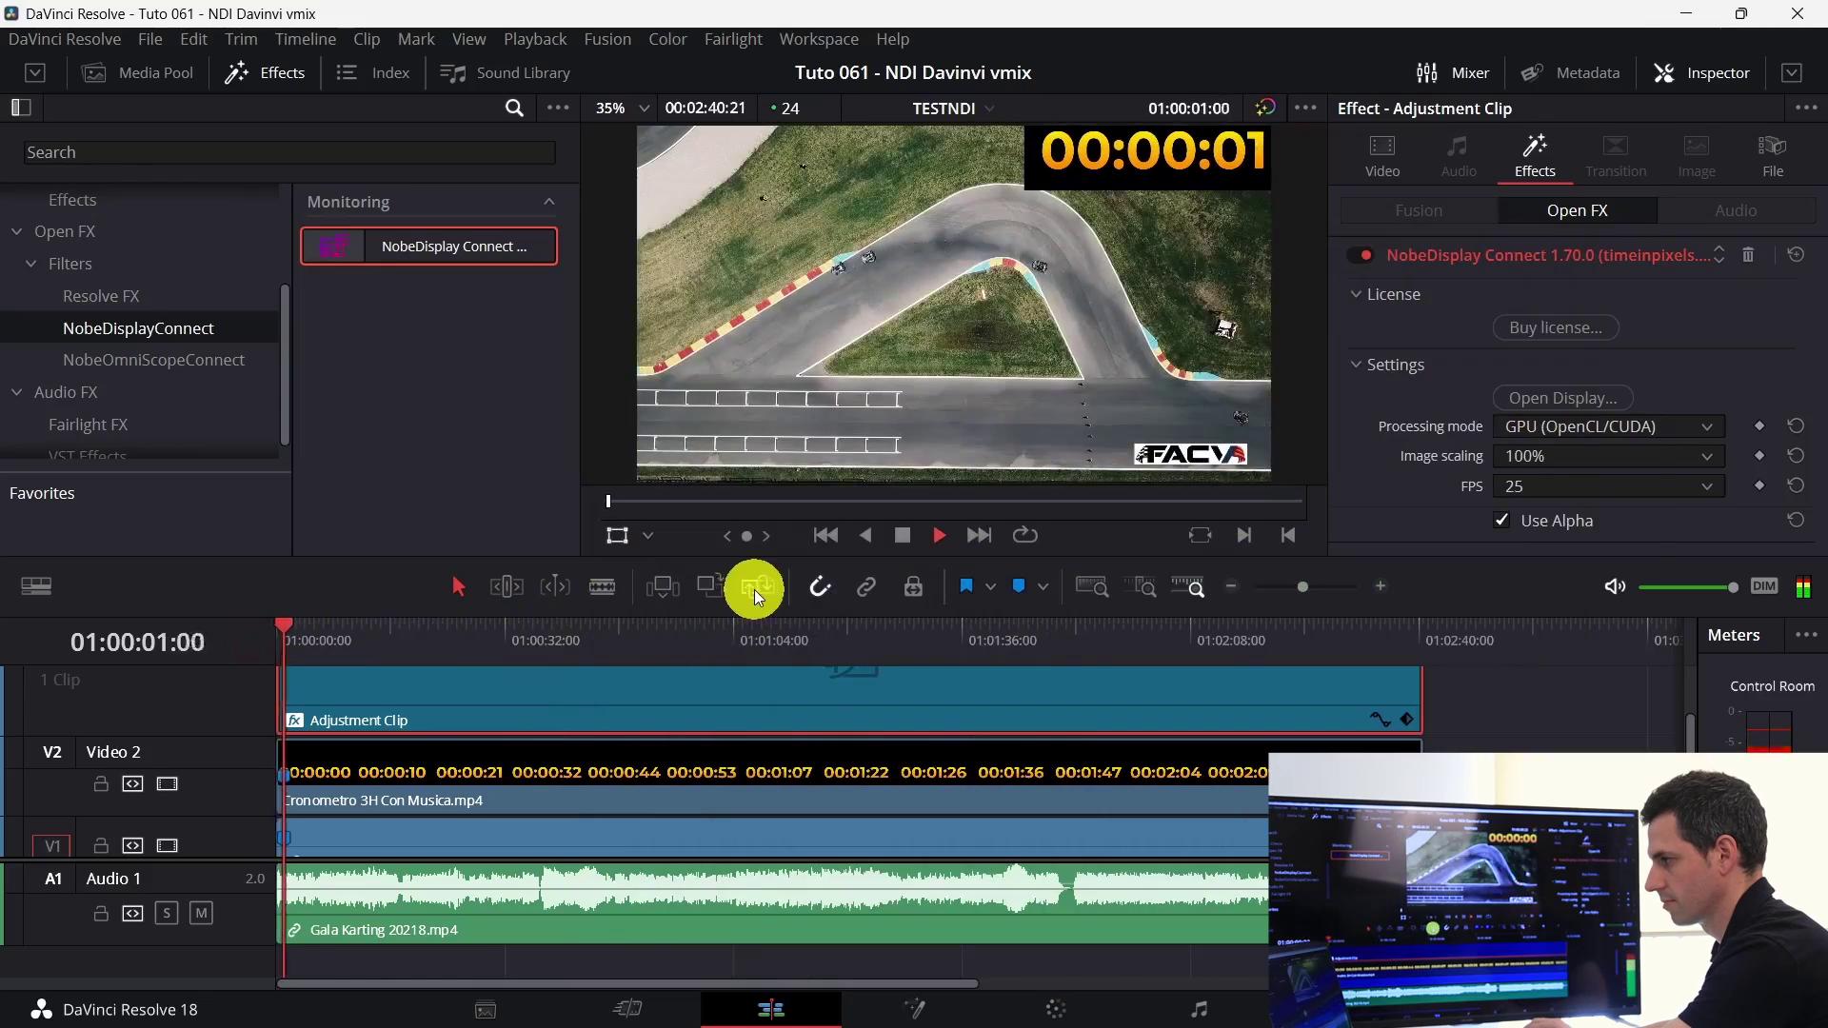
pyautogui.hotkey('alt', 'Tab')
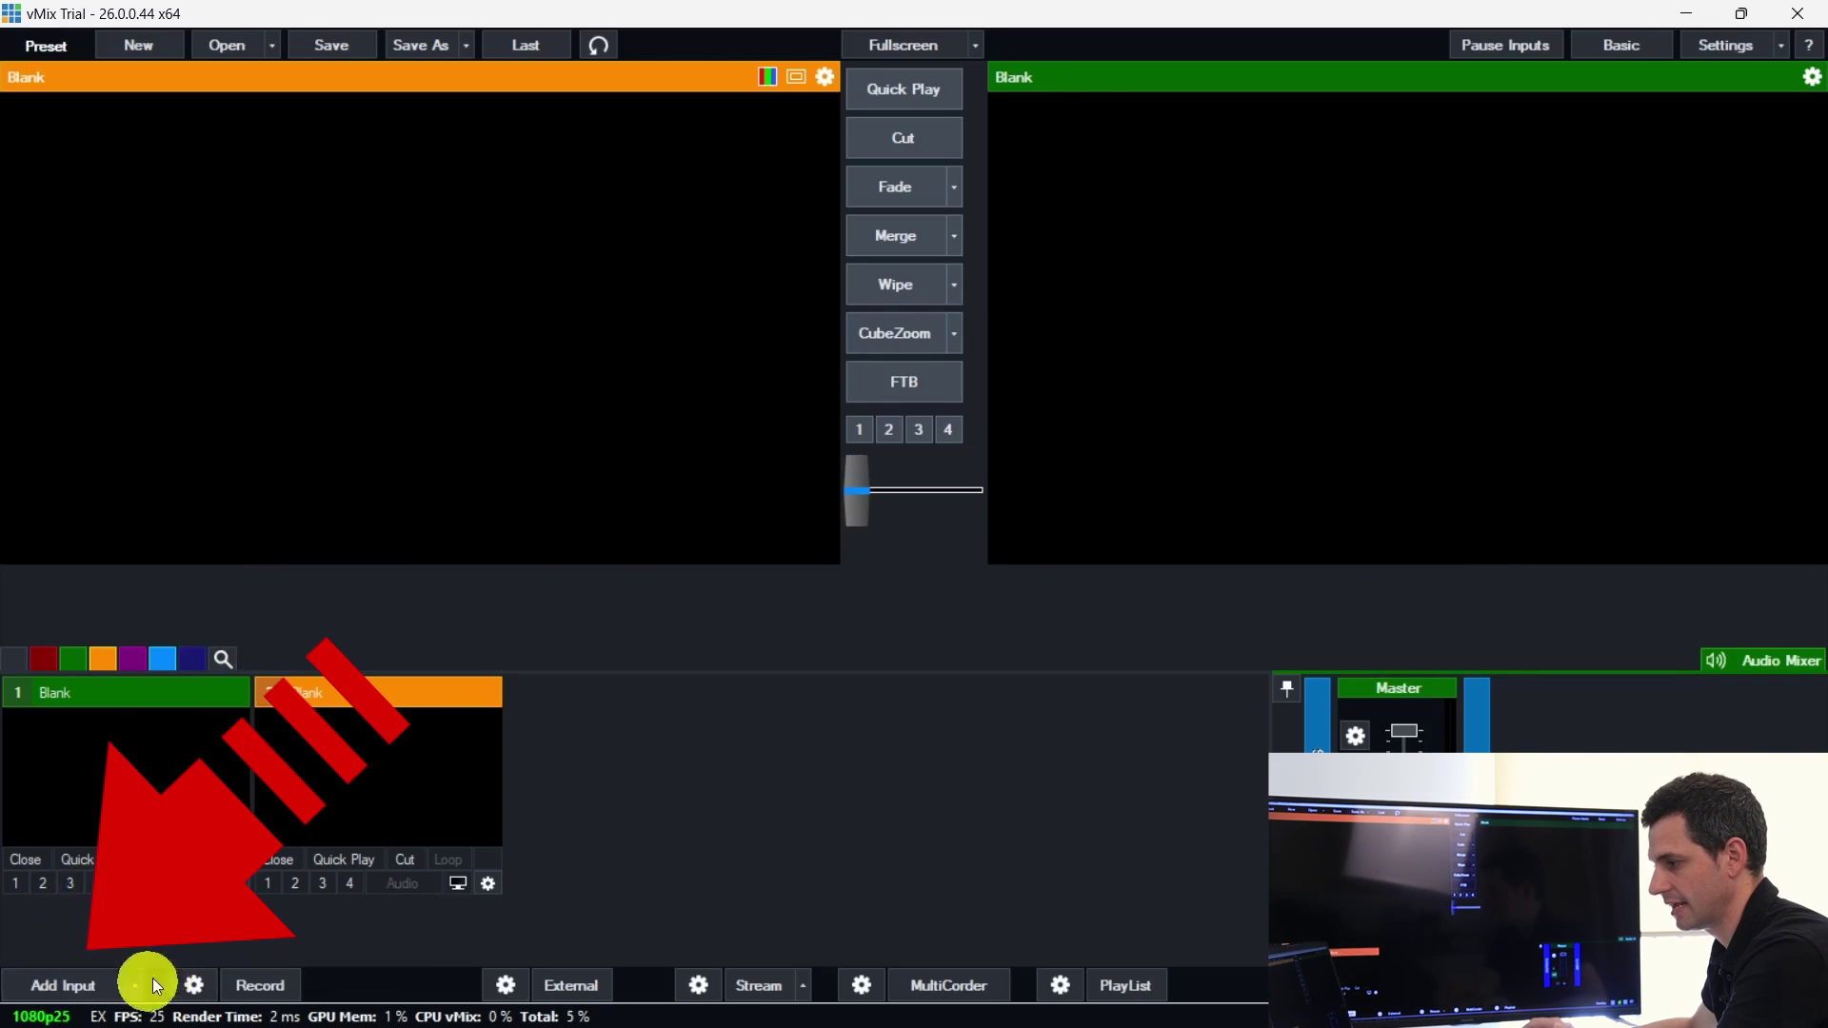
# Step: Add Nobe Display NDI connect as vMix input 1, then restore vMix and move it aside
pyautogui.click(59, 989)
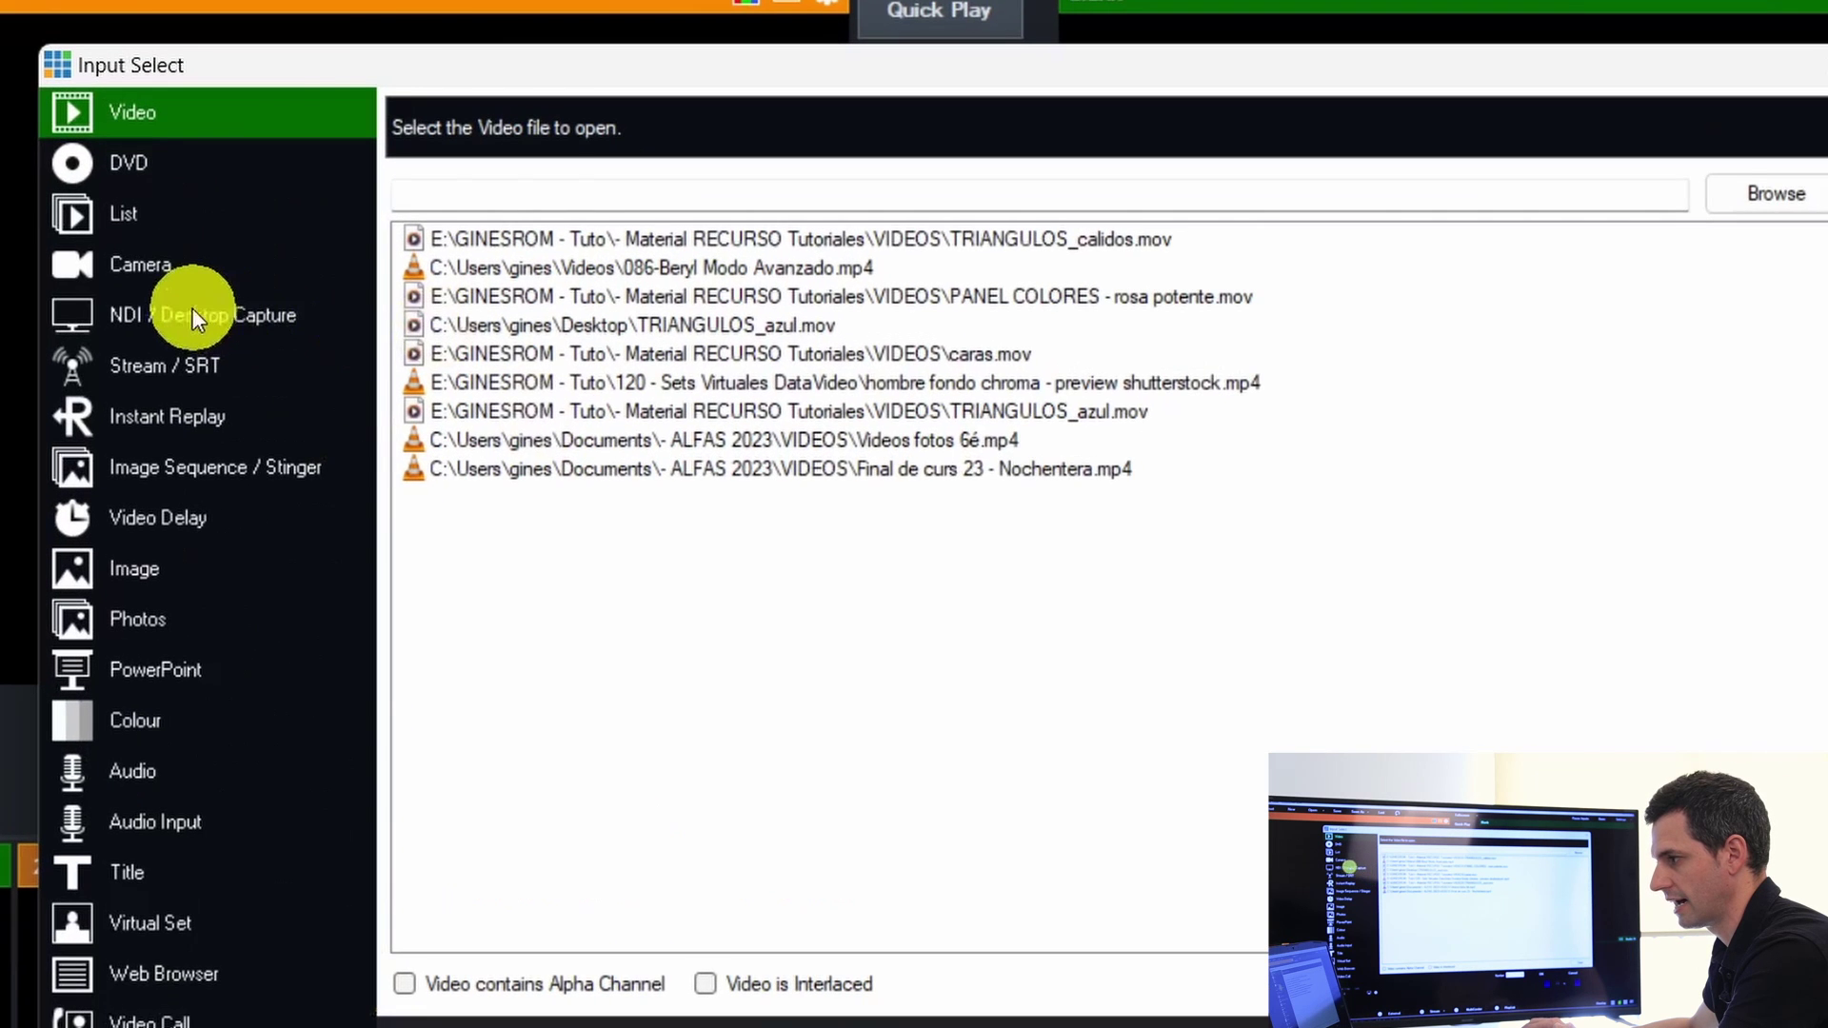
pyautogui.click(328, 306)
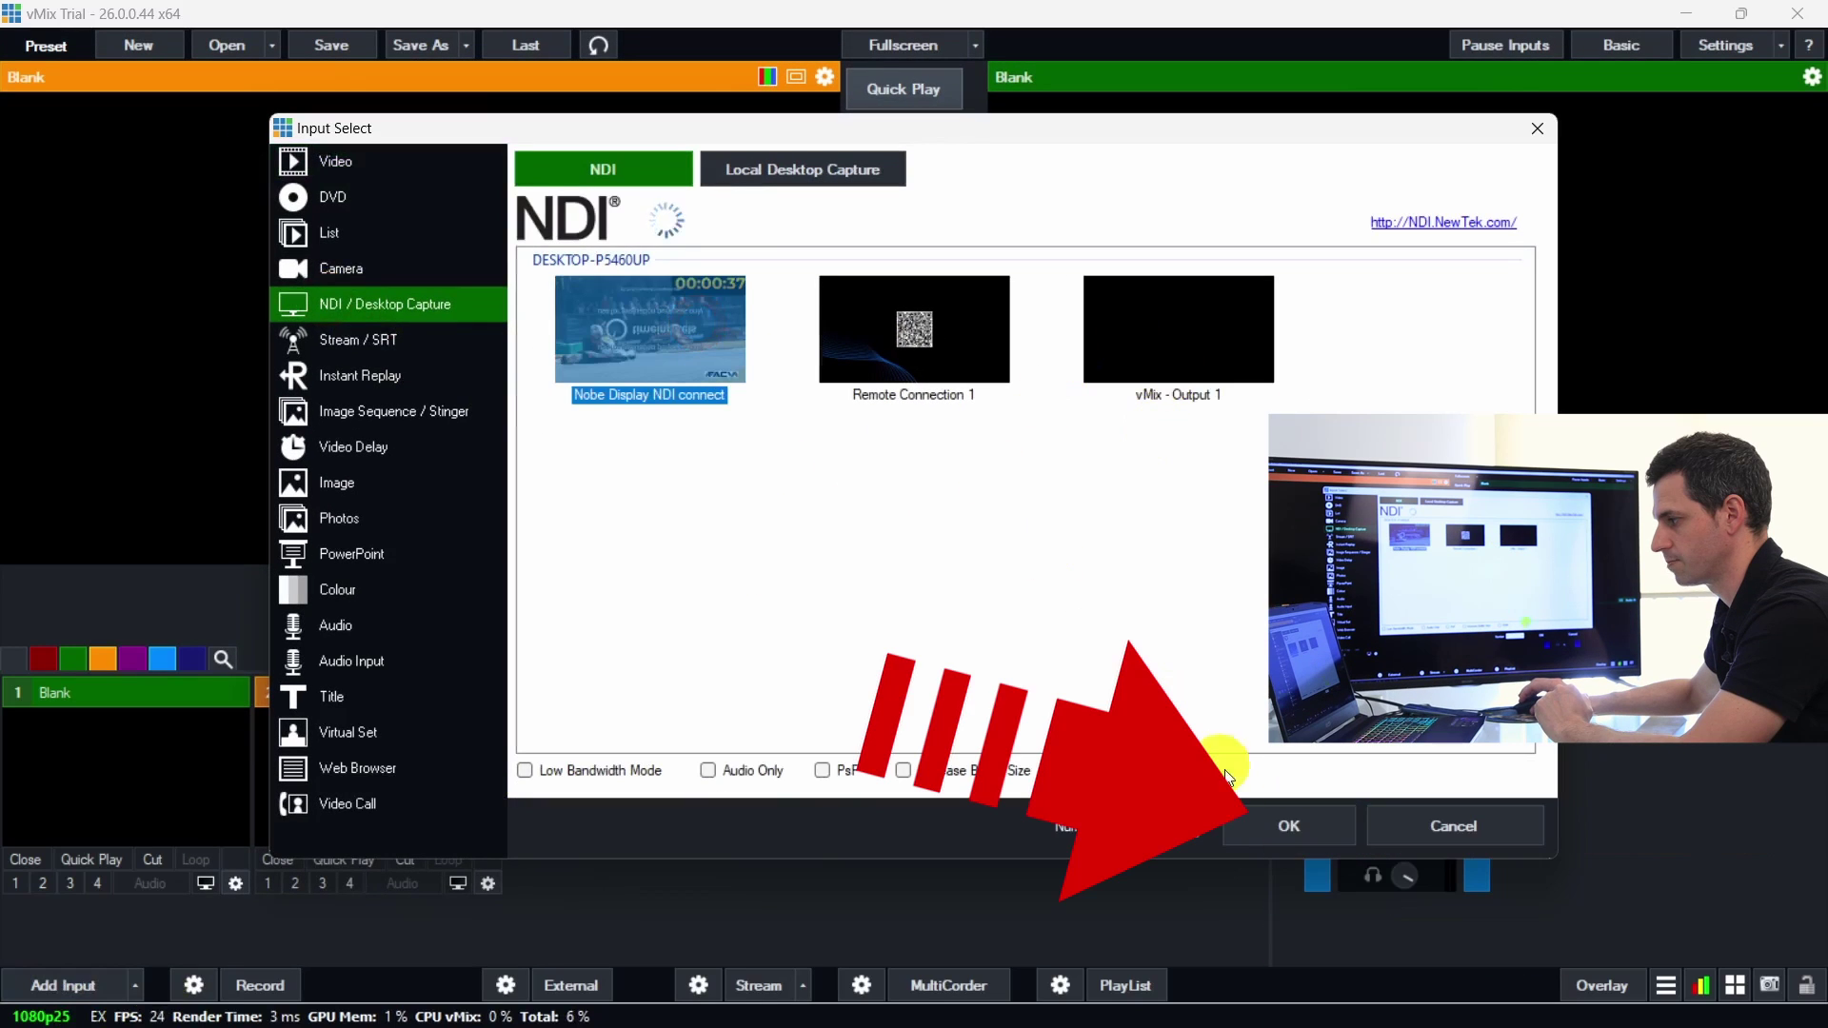
pyautogui.click(1295, 826)
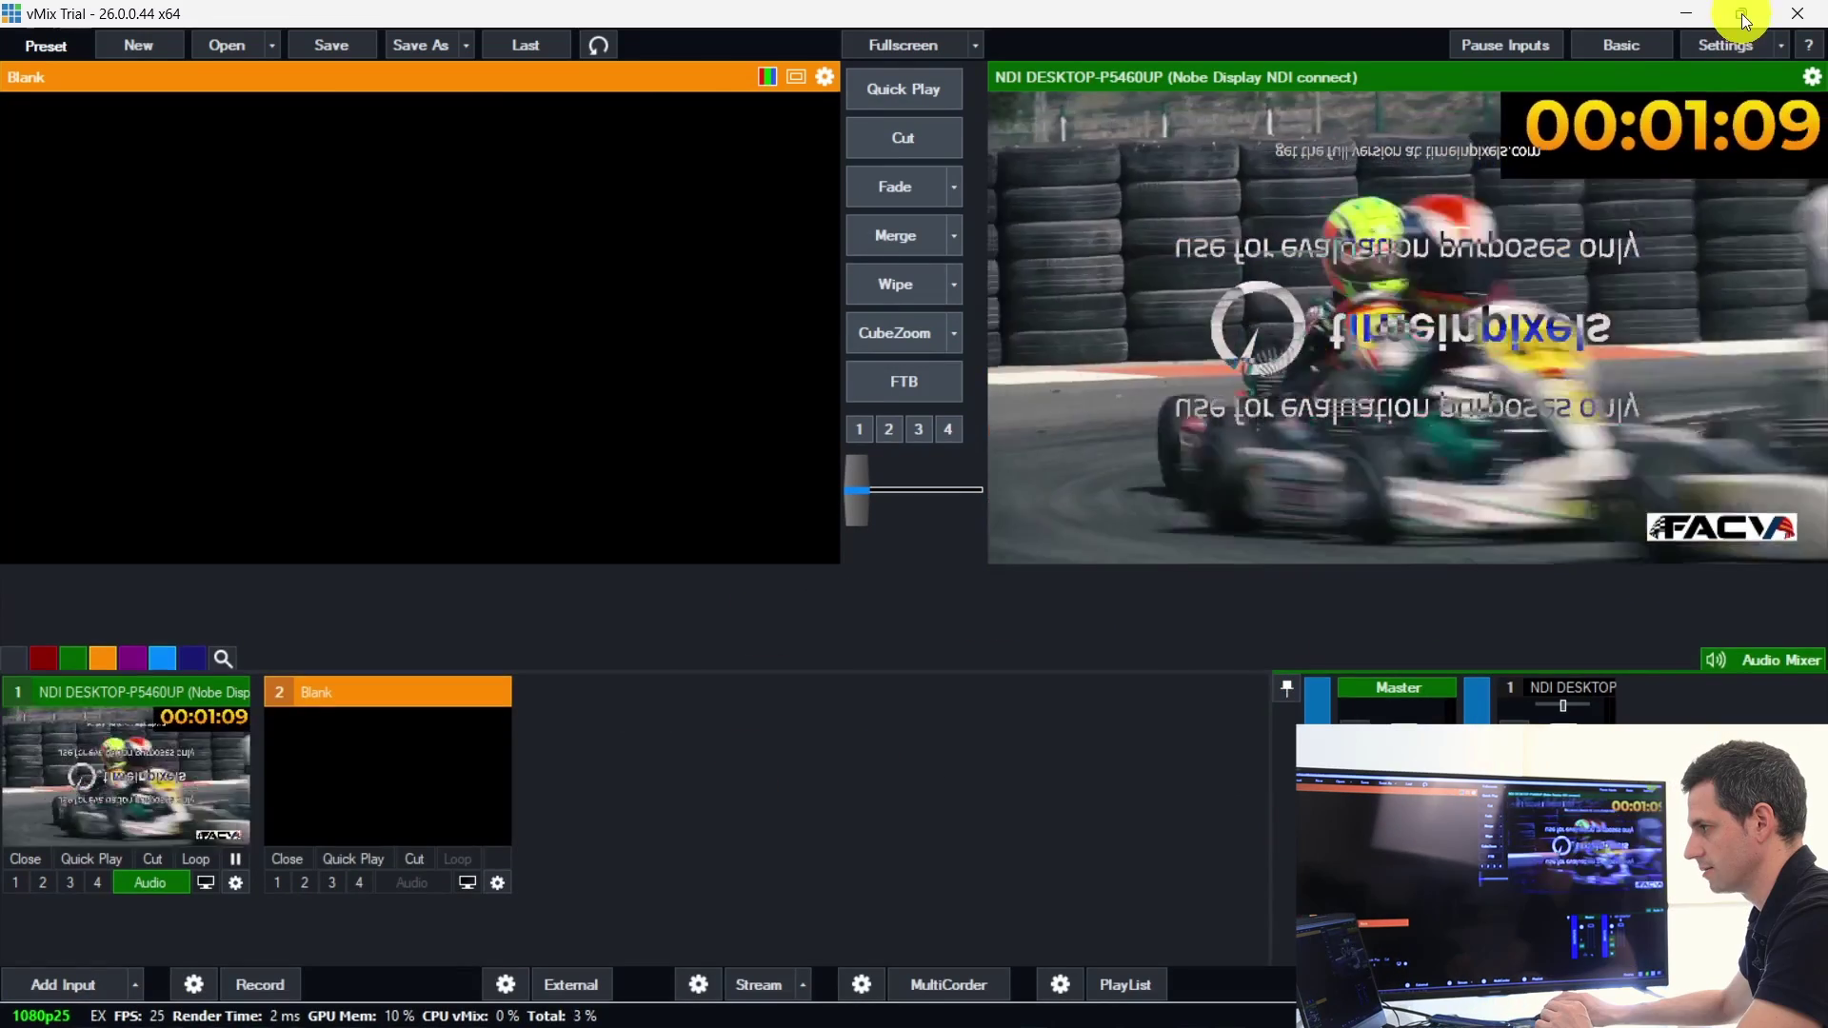
pyautogui.click(1740, 13)
pyautogui.moveTo(1145, 274); pyautogui.dragTo(590, 395)
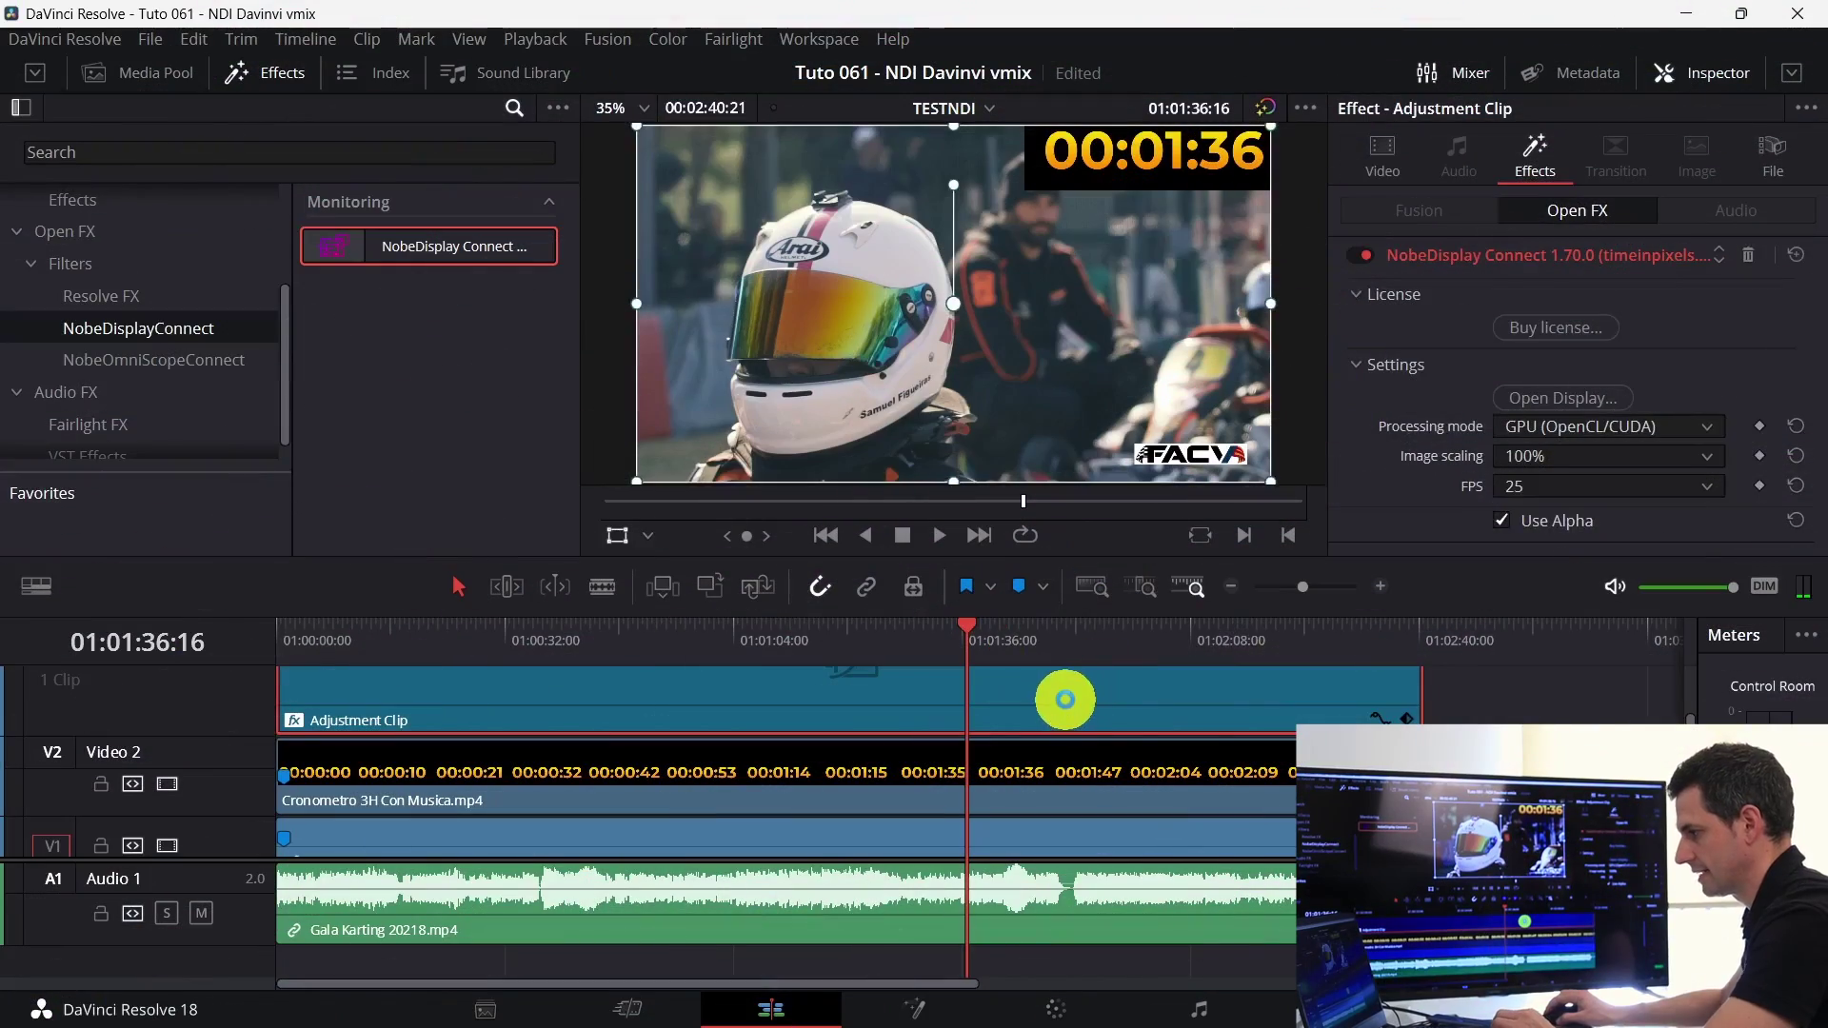
# Step: Delete the Adjustment Clip, go to the Color page and set the node graph to Timeline
pyautogui.press('Delete')
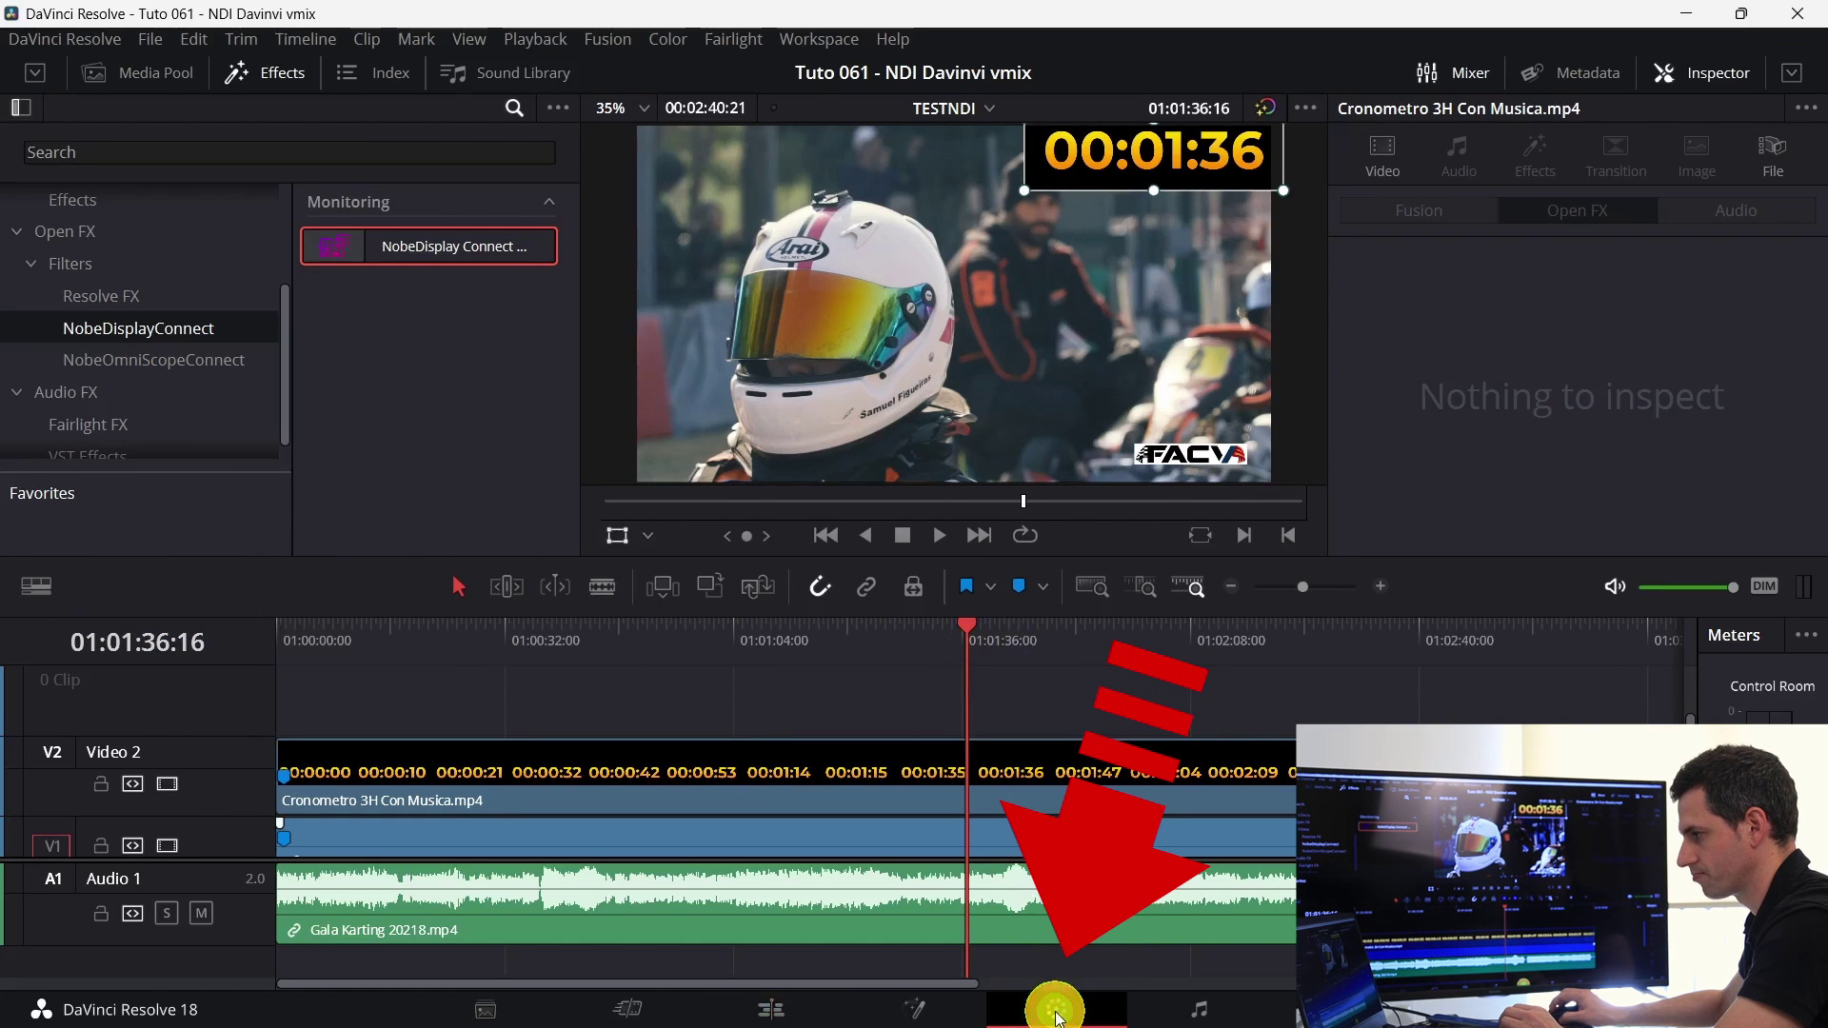
pyautogui.click(1056, 1011)
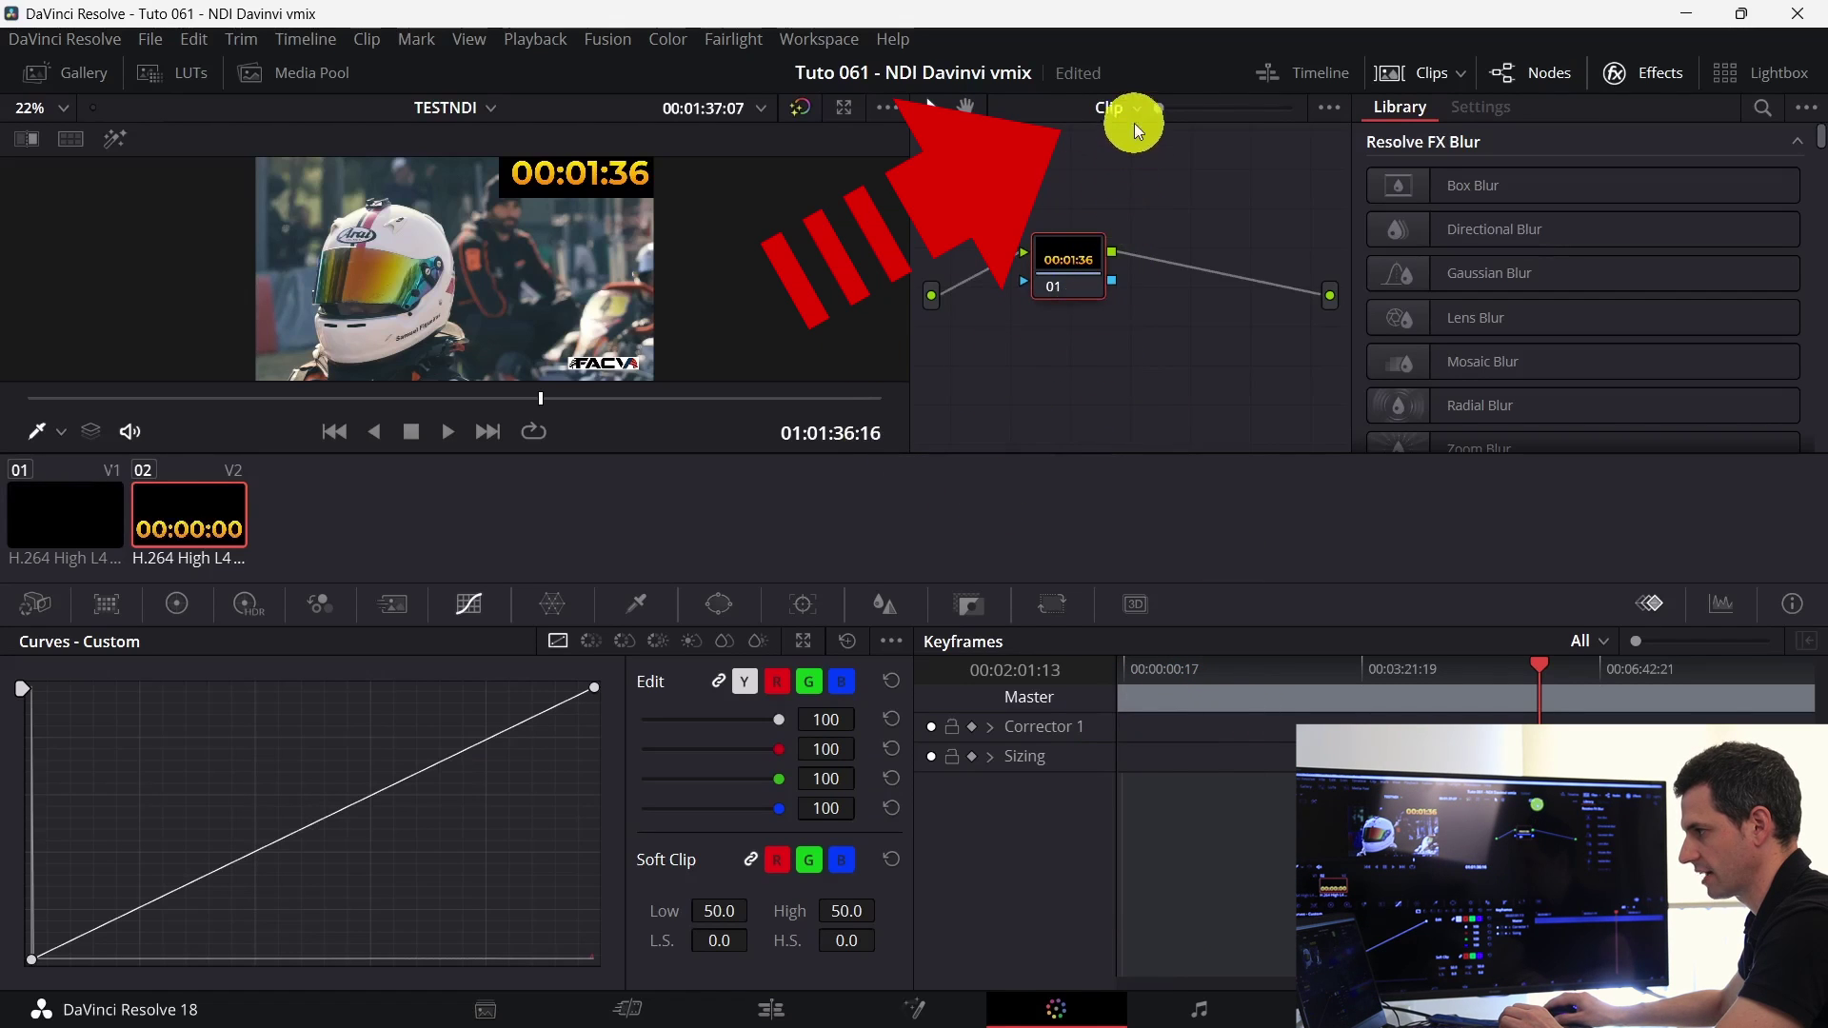
pyautogui.click(1121, 108)
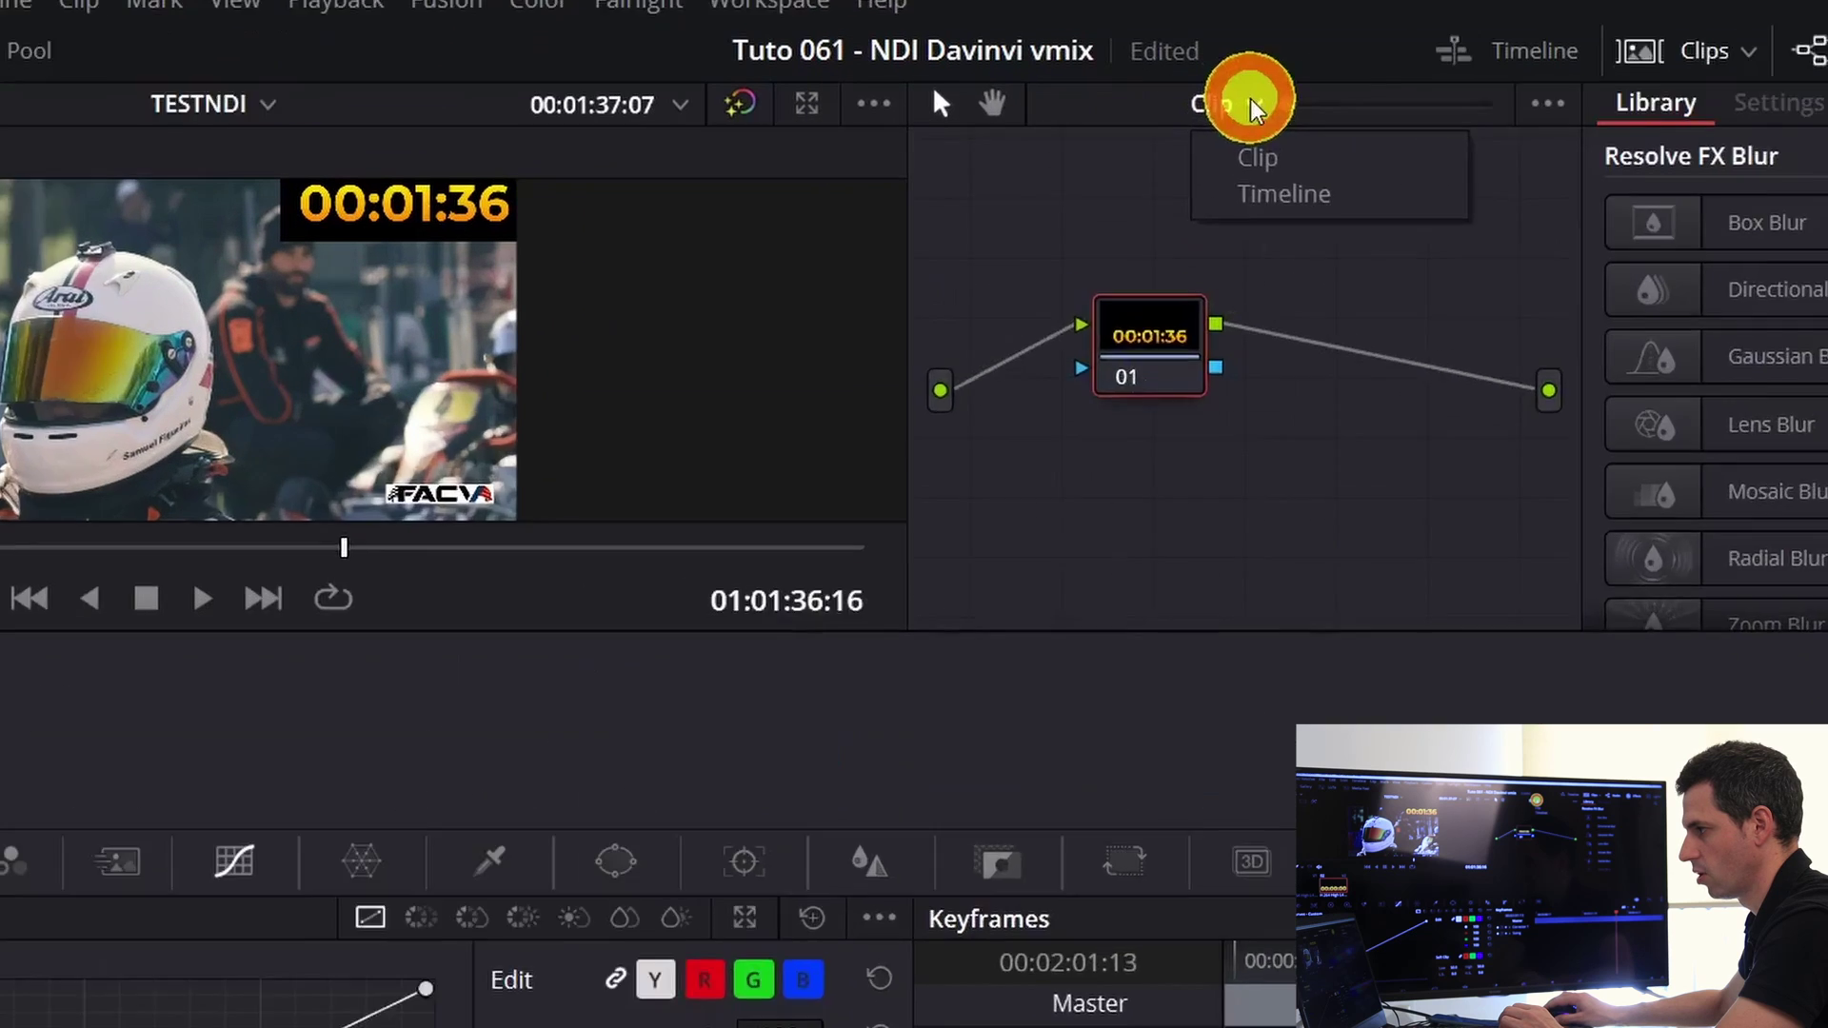
pyautogui.click(1407, 210)
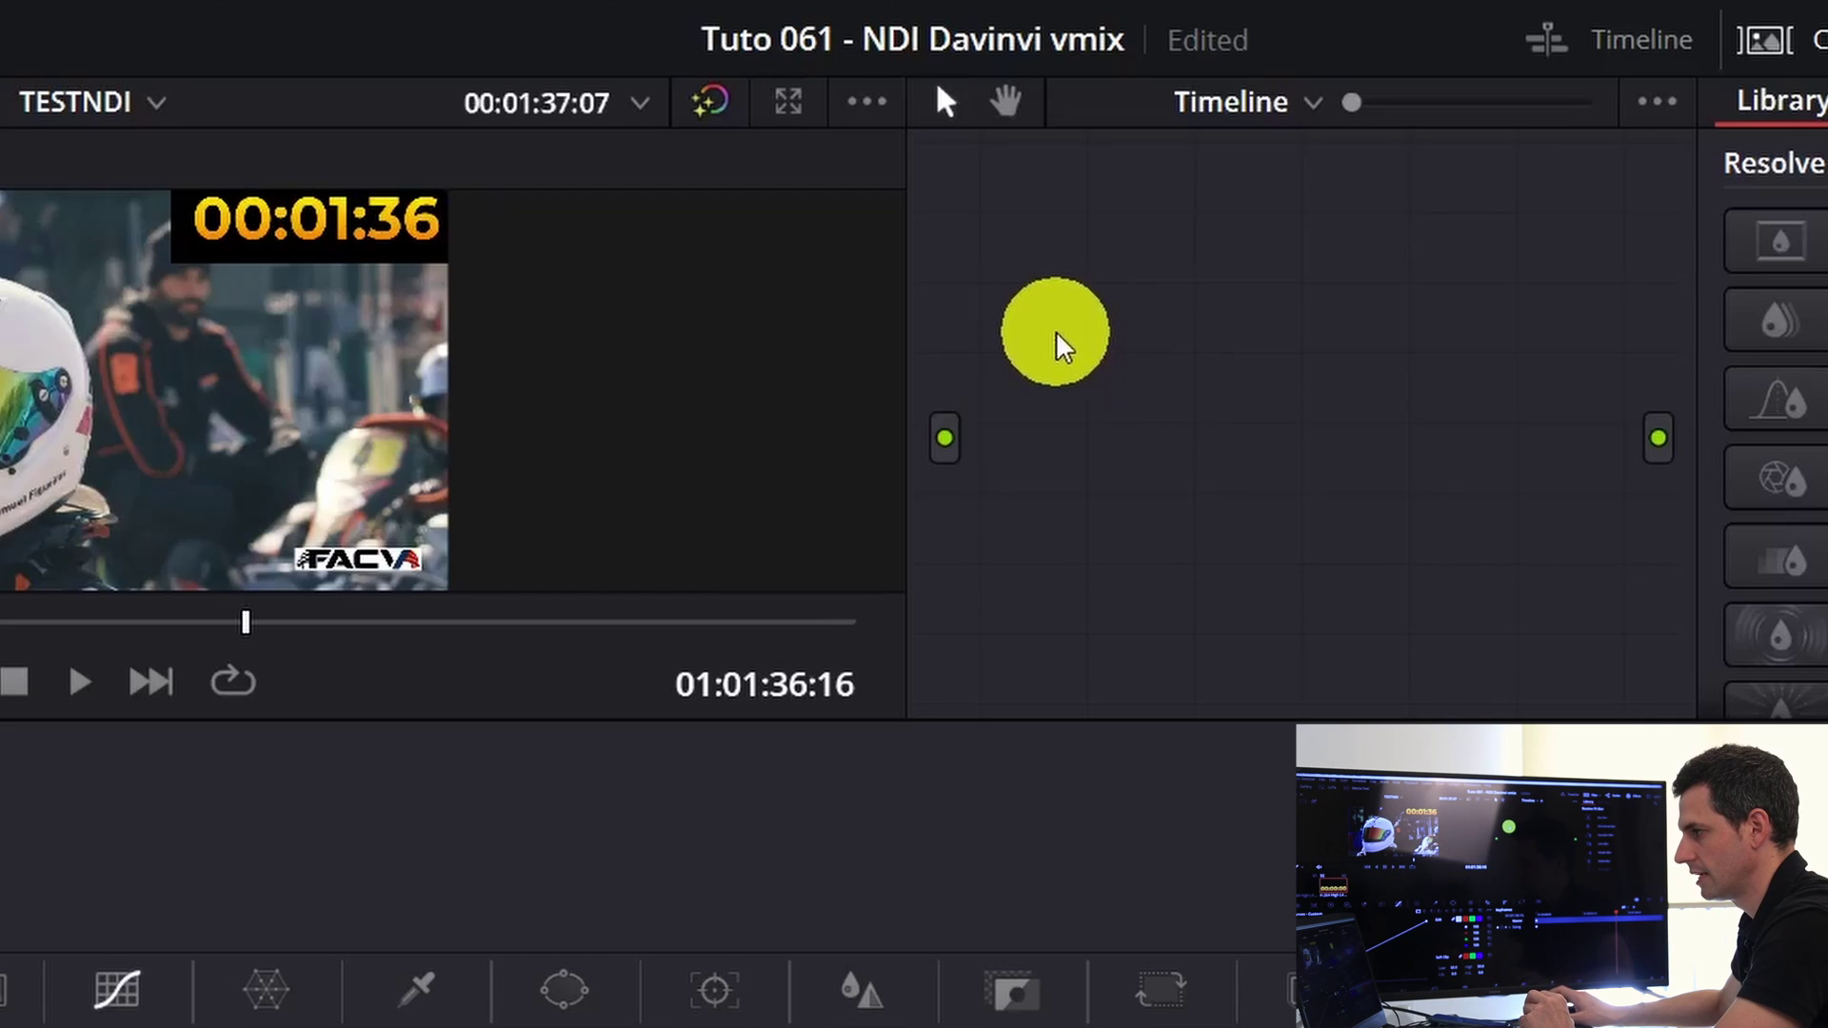
# Step: Add corrector node 01 to the timeline node graph and connect it to the main output
pyautogui.rightClick(696, 353)
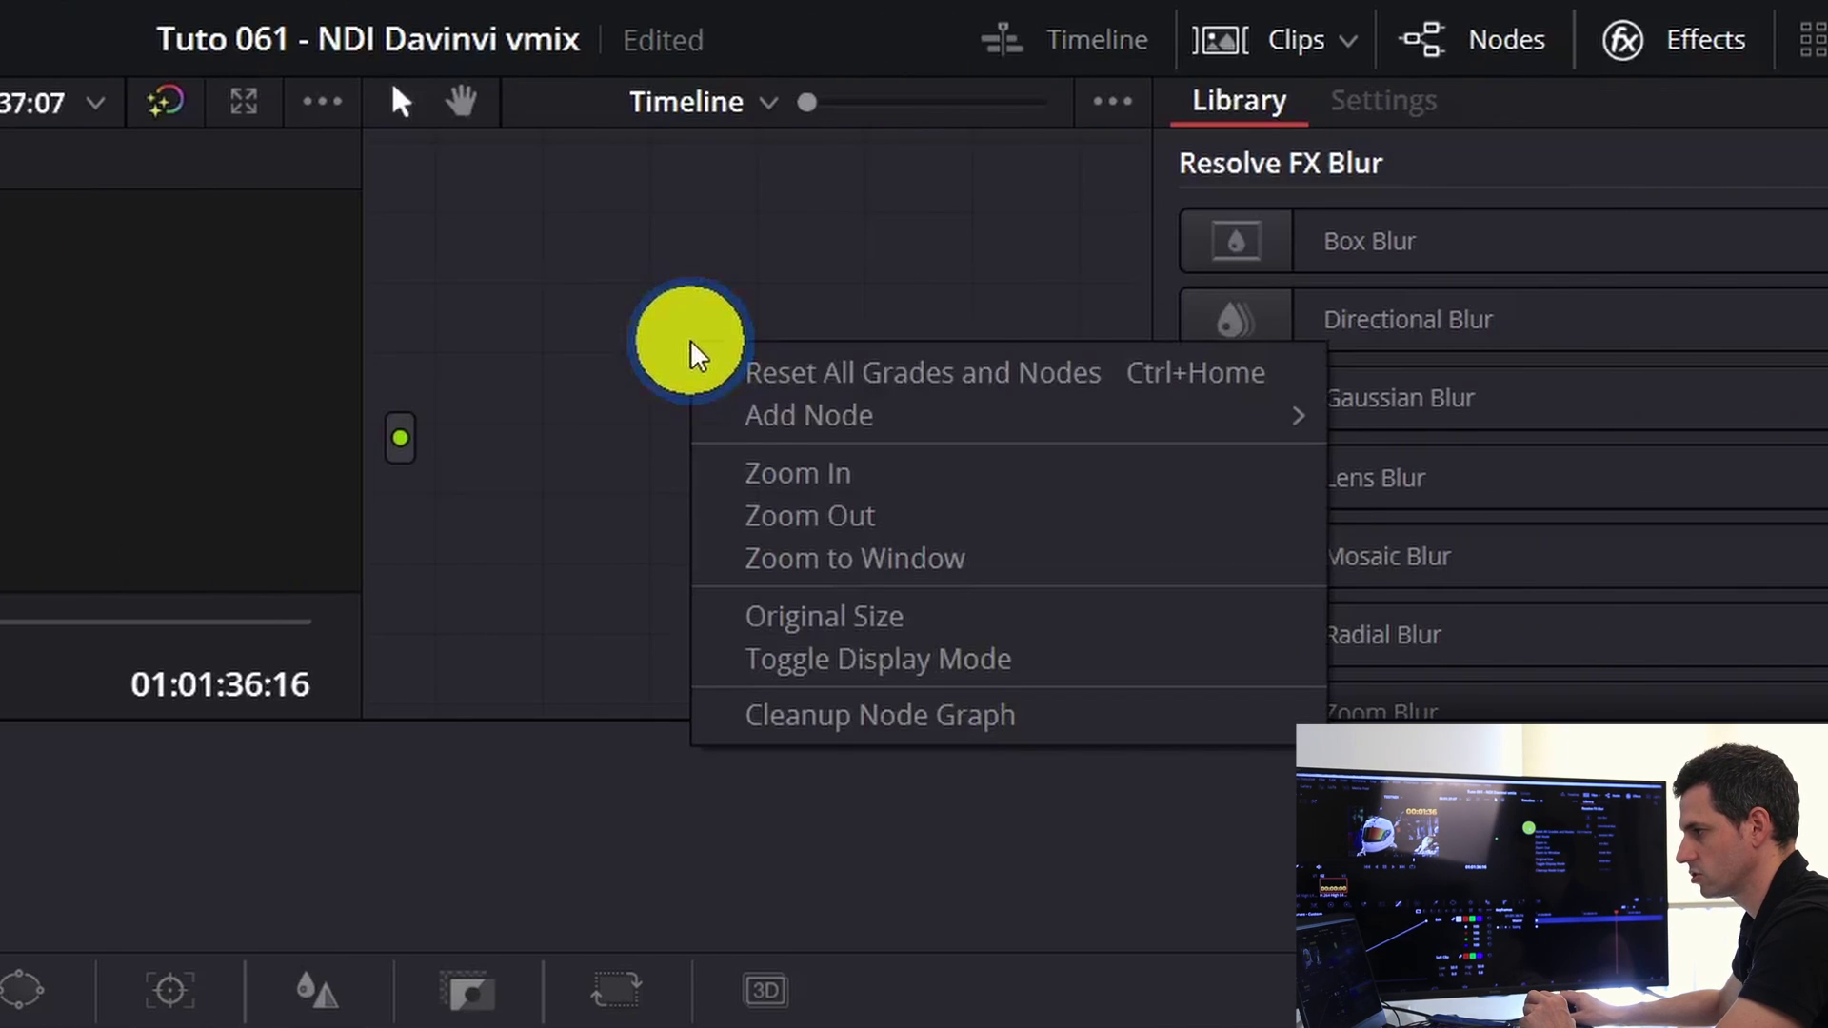
pyautogui.moveTo(751, 415)
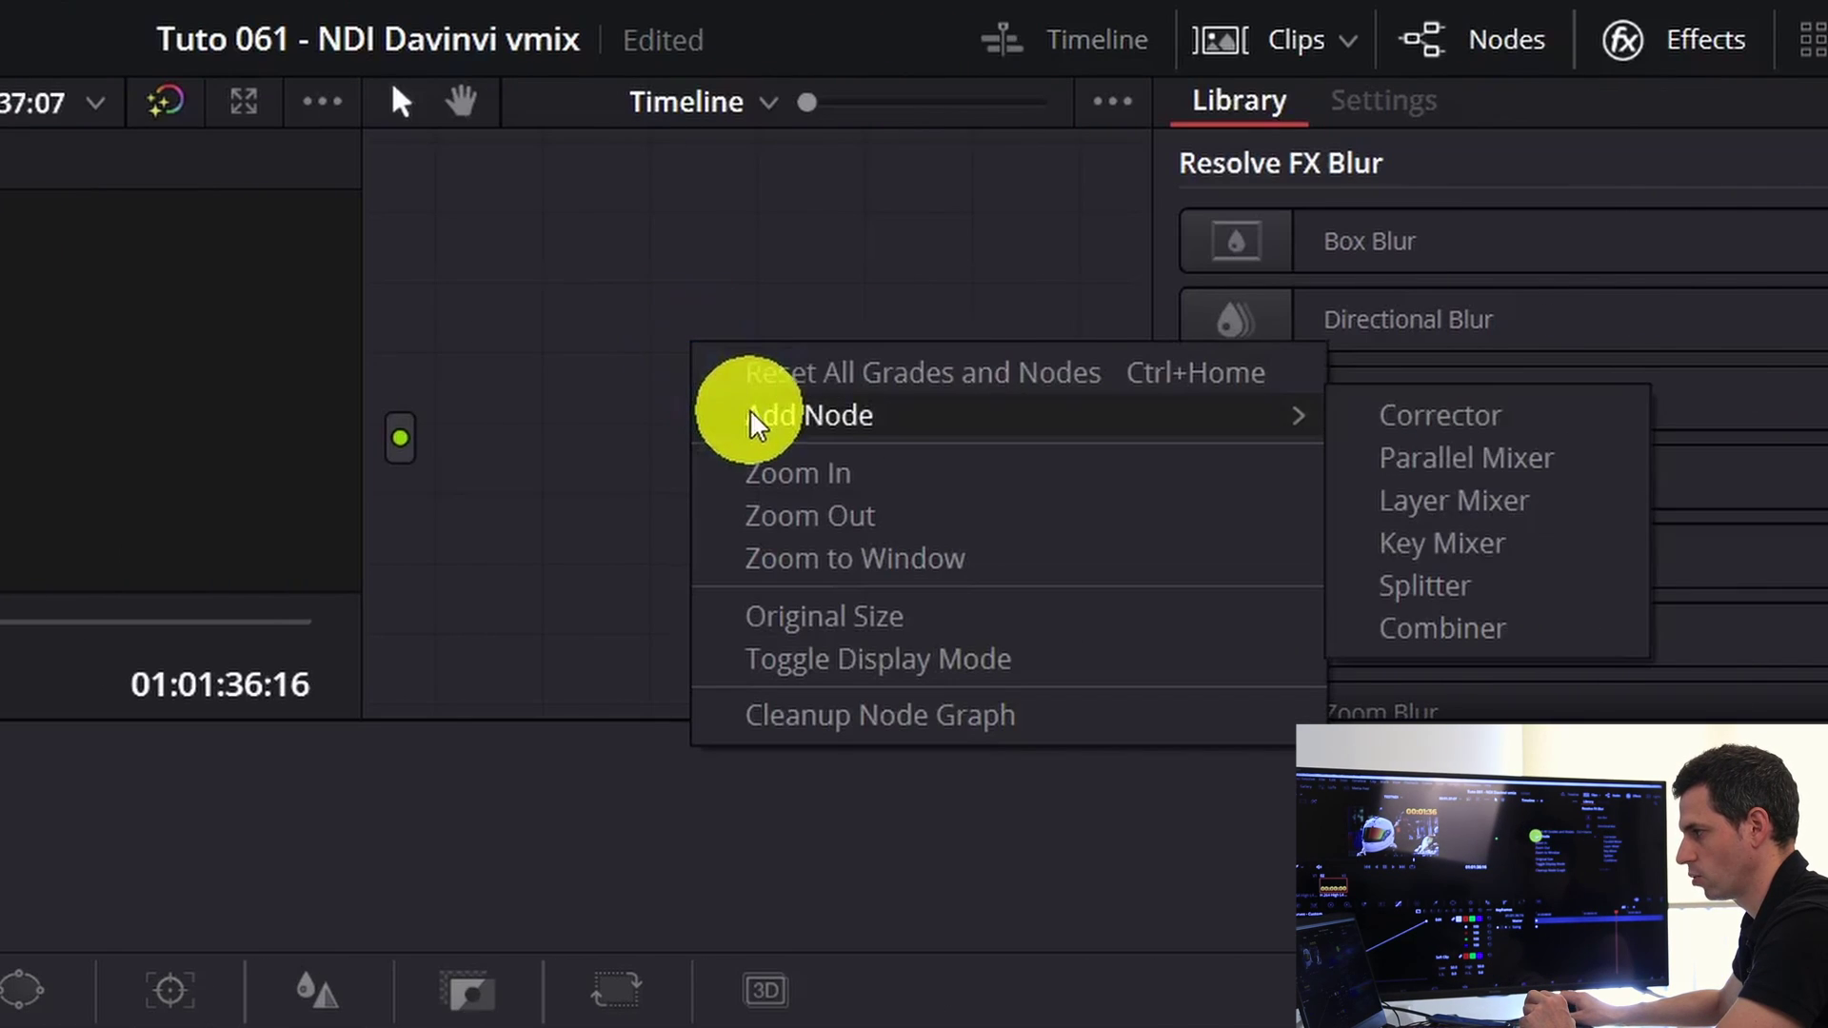
pyautogui.click(1419, 438)
pyautogui.moveTo(638, 361); pyautogui.dragTo(628, 487)
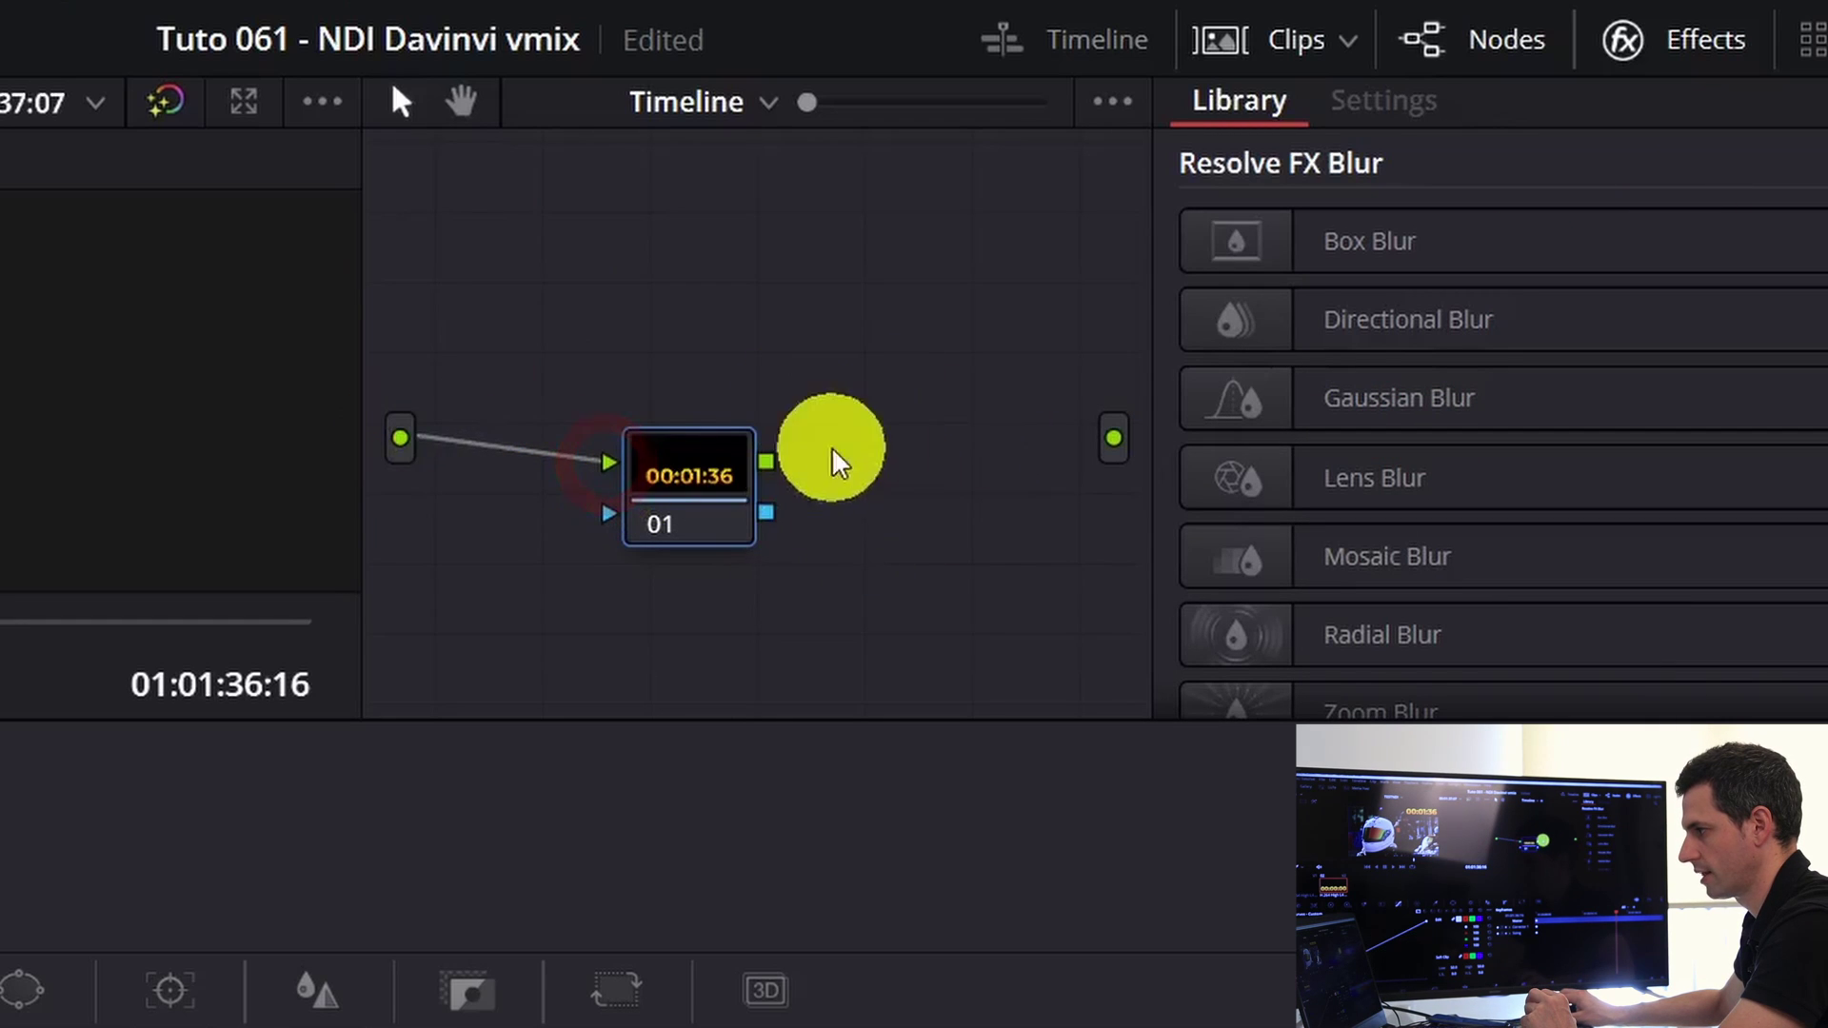
pyautogui.moveTo(766, 464); pyautogui.dragTo(1110, 438)
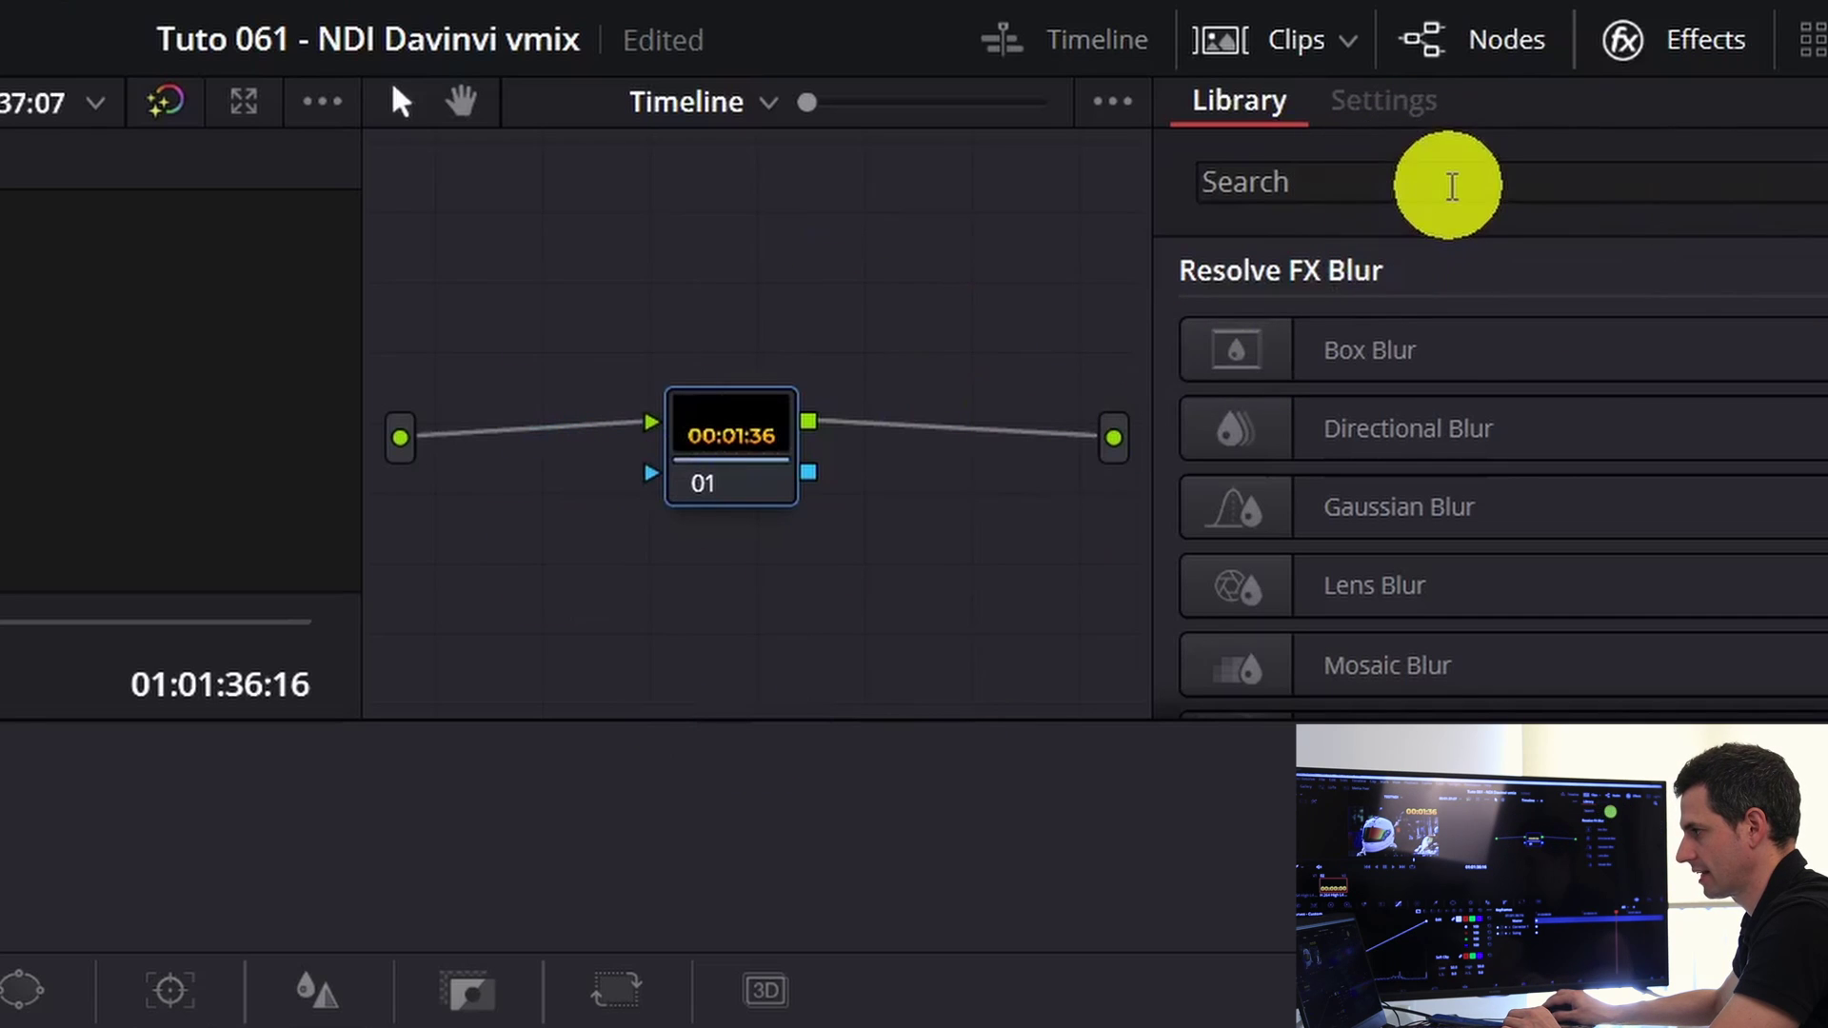
# Step: Apply NobeDisplay Connect to node 01 via a 'dis' search and open its preview window
pyautogui.write('dis')
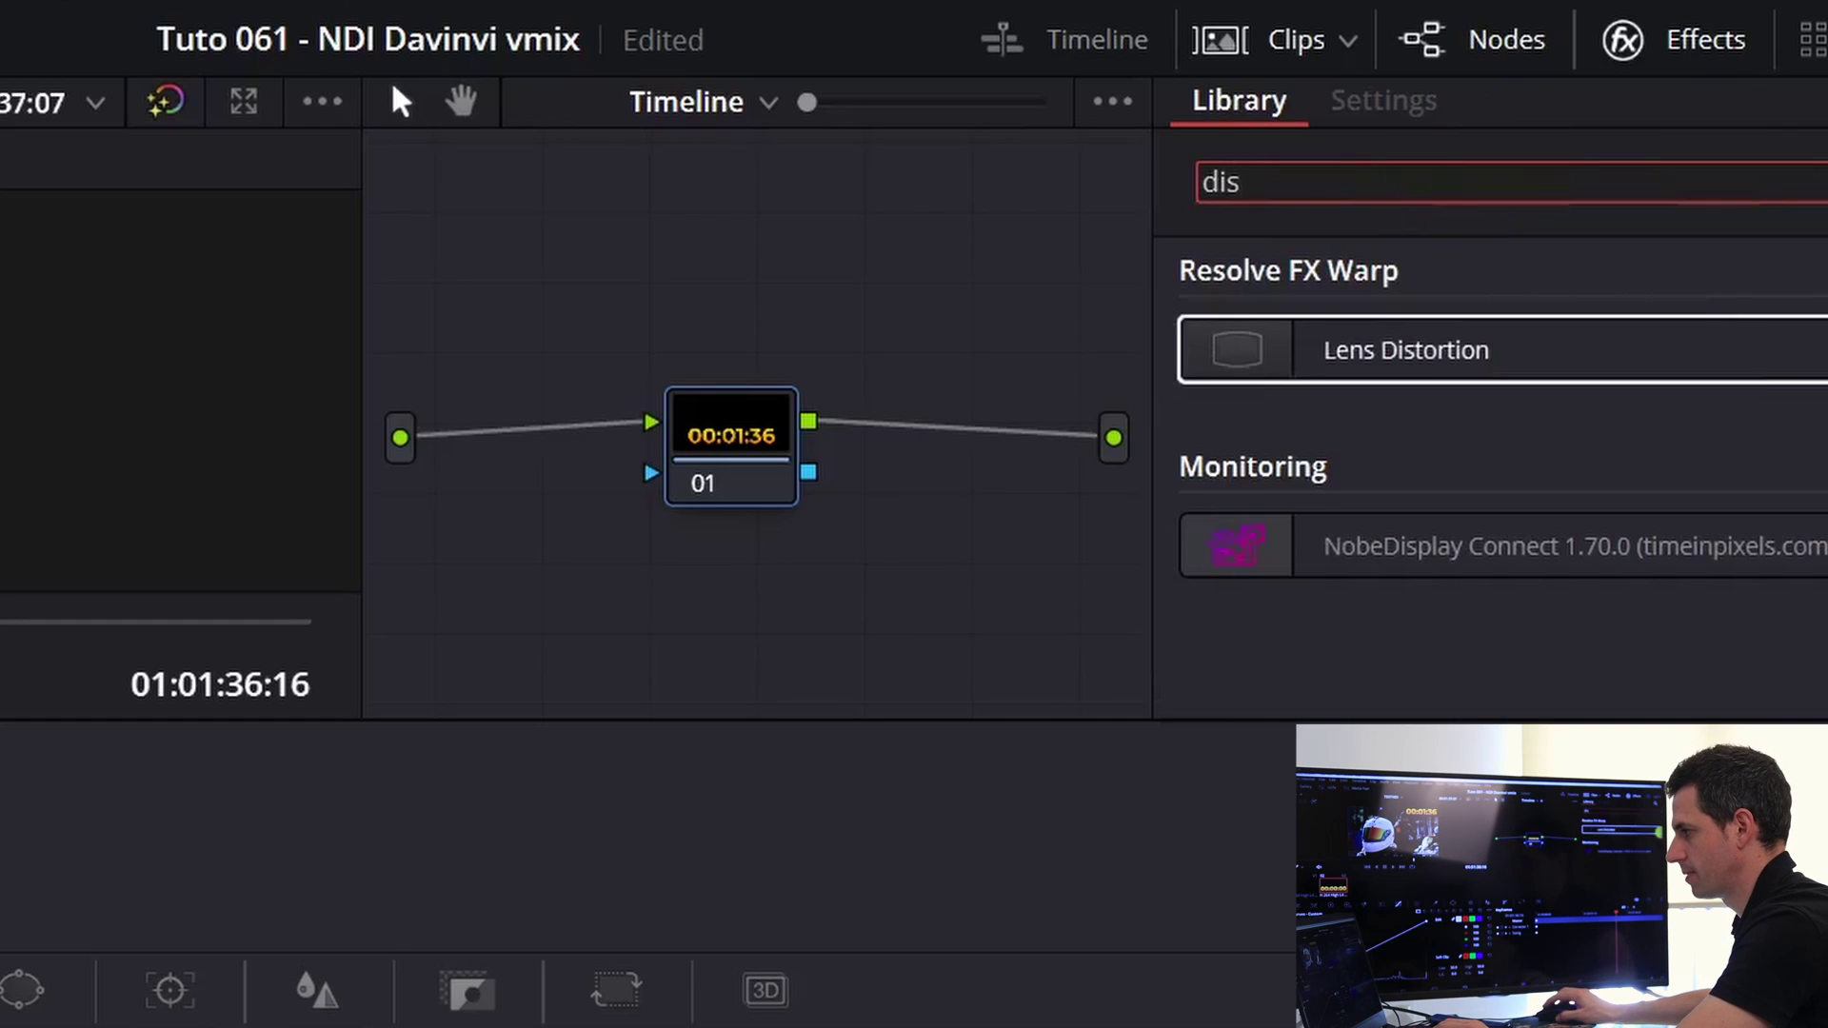
pyautogui.moveTo(1440, 569); pyautogui.dragTo(745, 429)
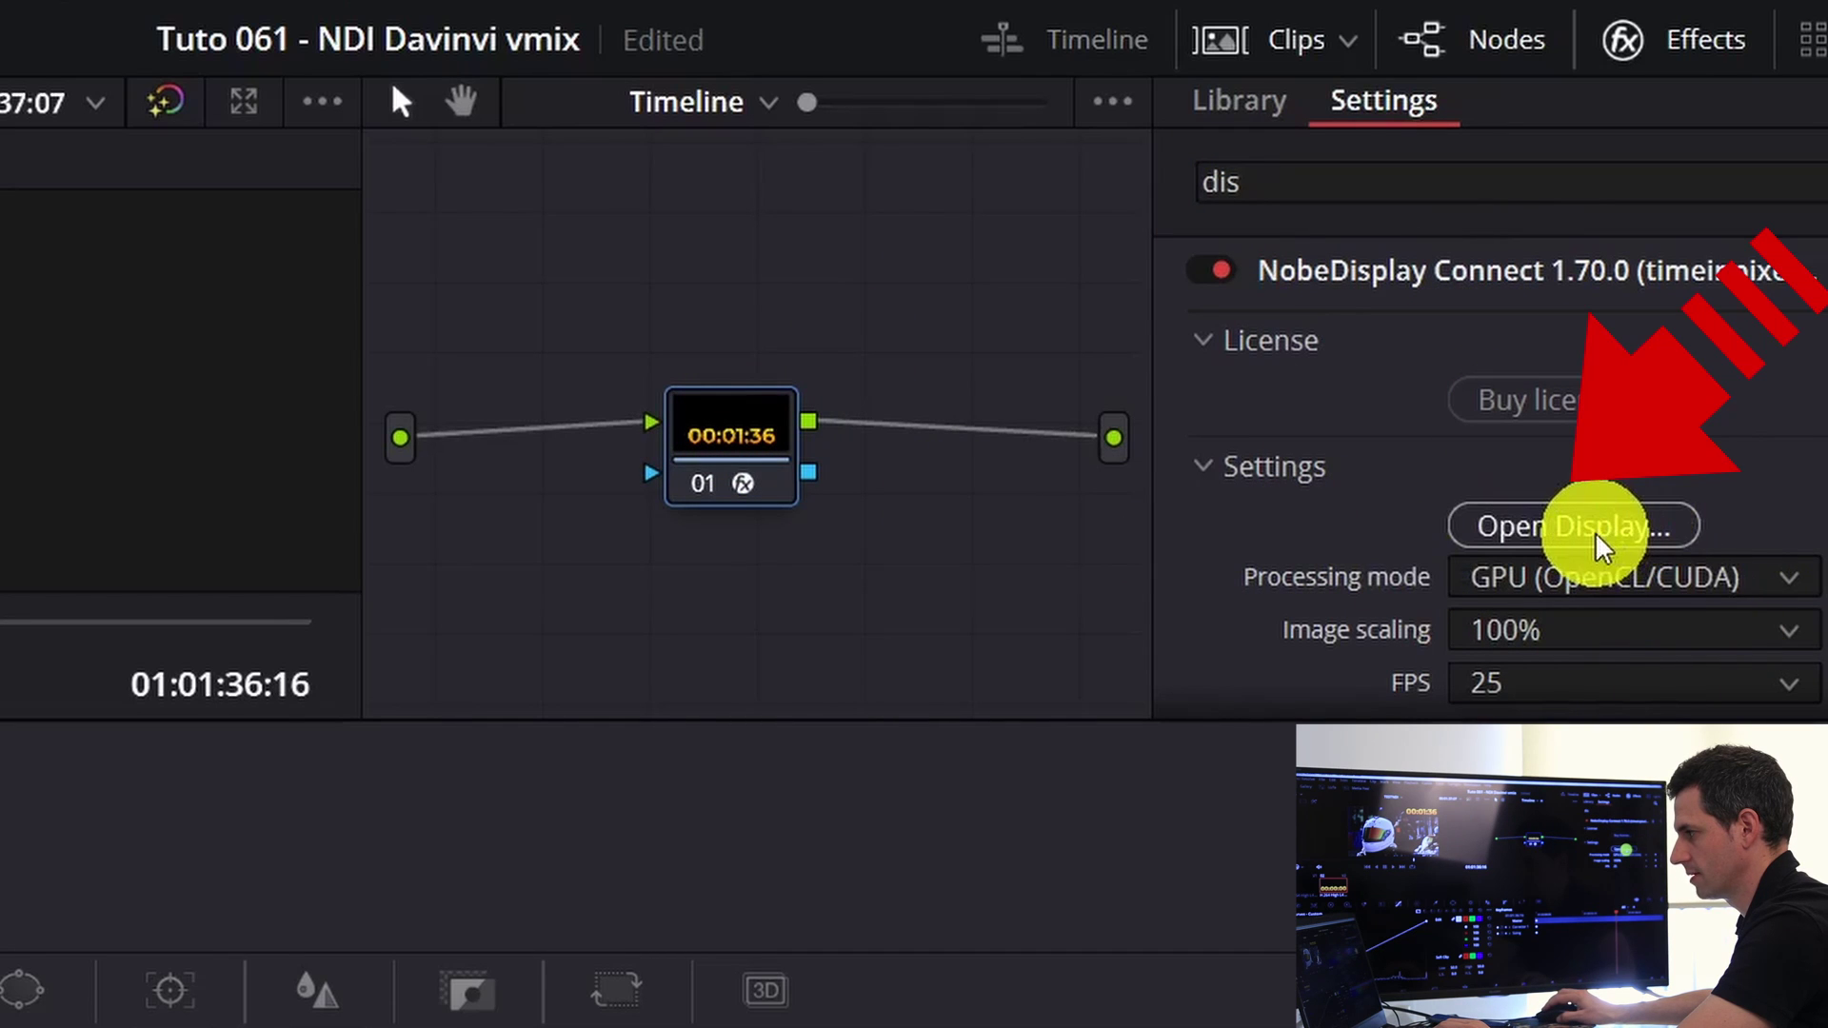
pyautogui.click(1598, 536)
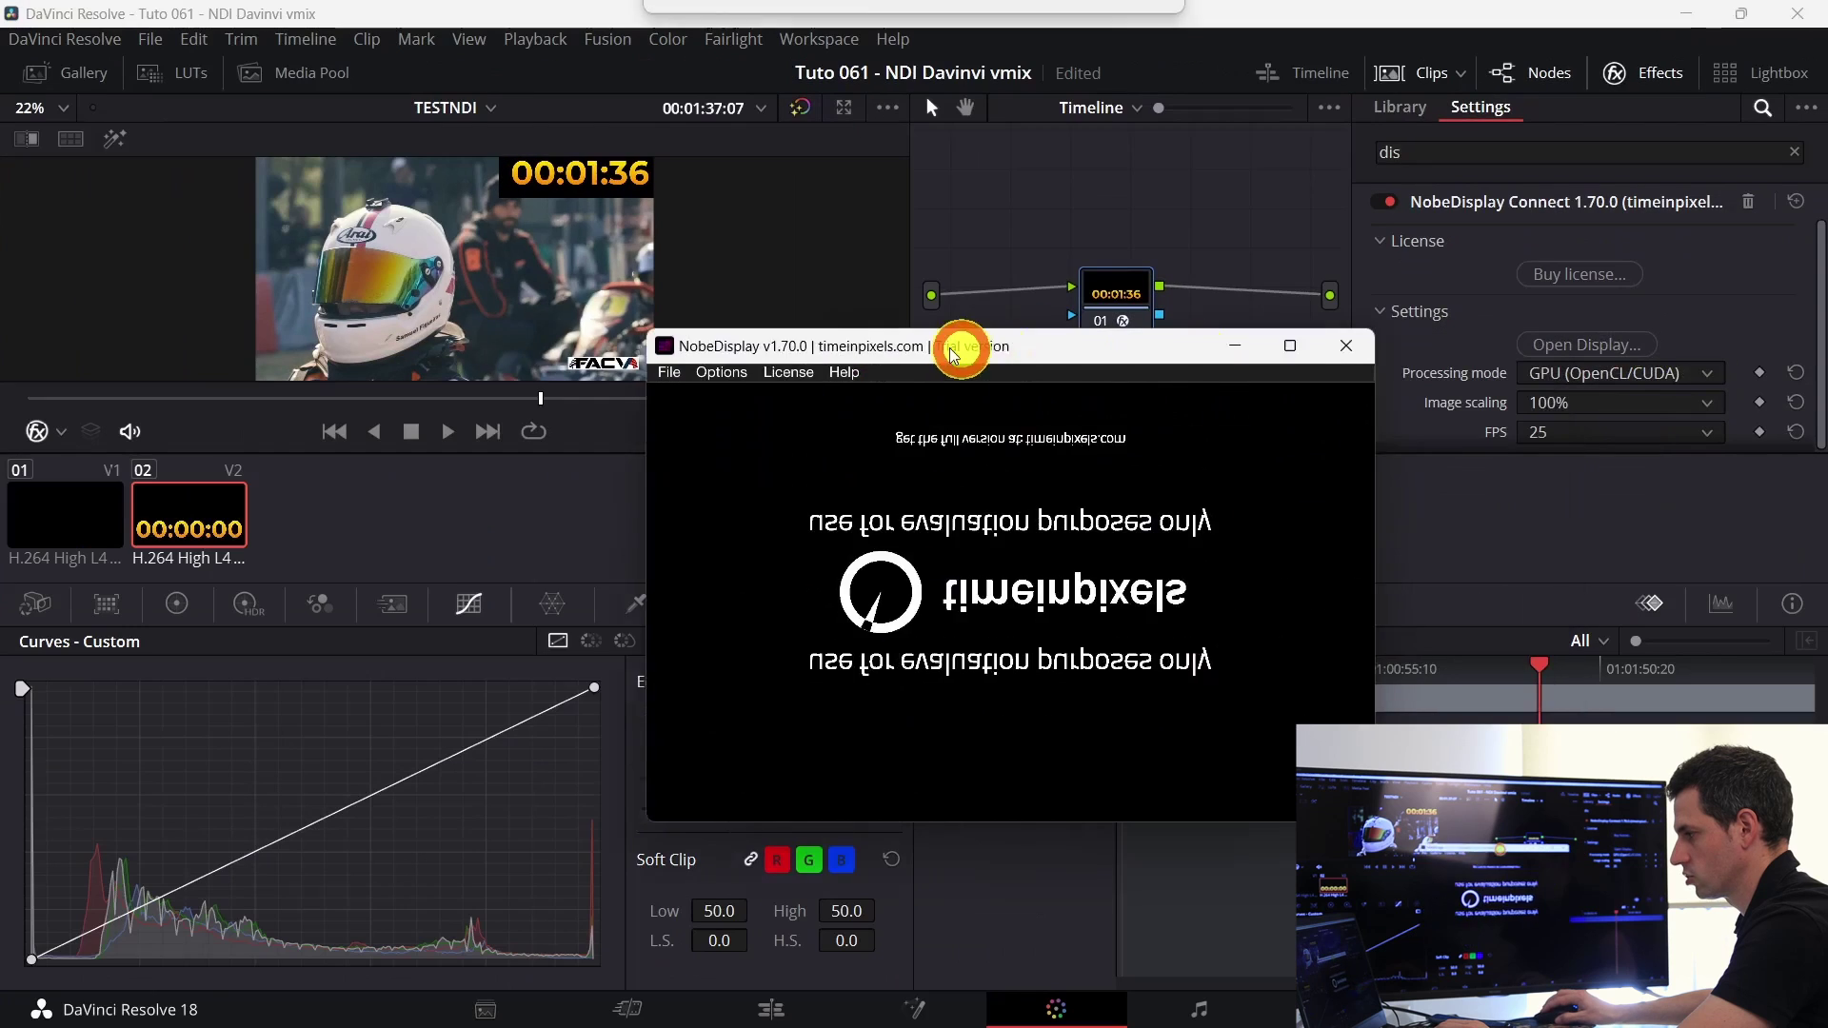
pyautogui.moveTo(967, 346); pyautogui.dragTo(855, 343)
# Step: Scrub back to an earlier frame and bring the NobeDisplay window, then vMix, to the front
pyautogui.moveTo(1390, 678); pyautogui.dragTo(1178, 671)
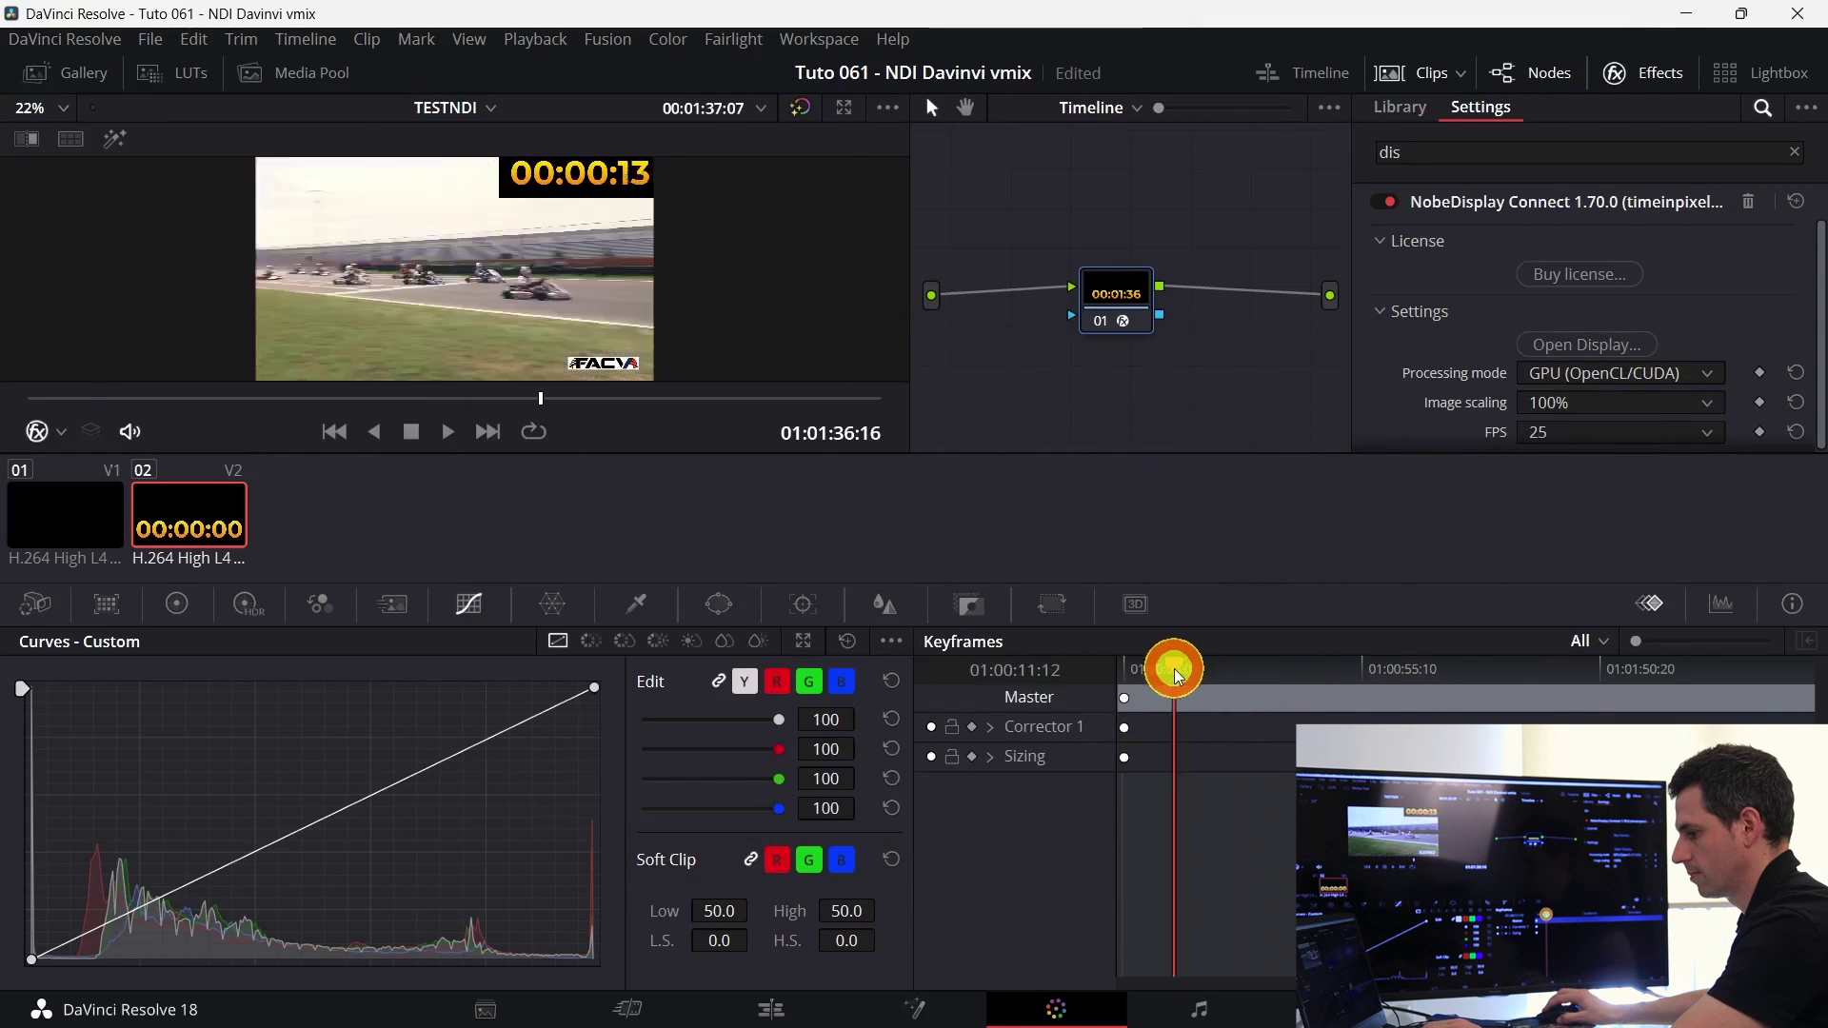
pyautogui.hotkey('alt', 'Tab')
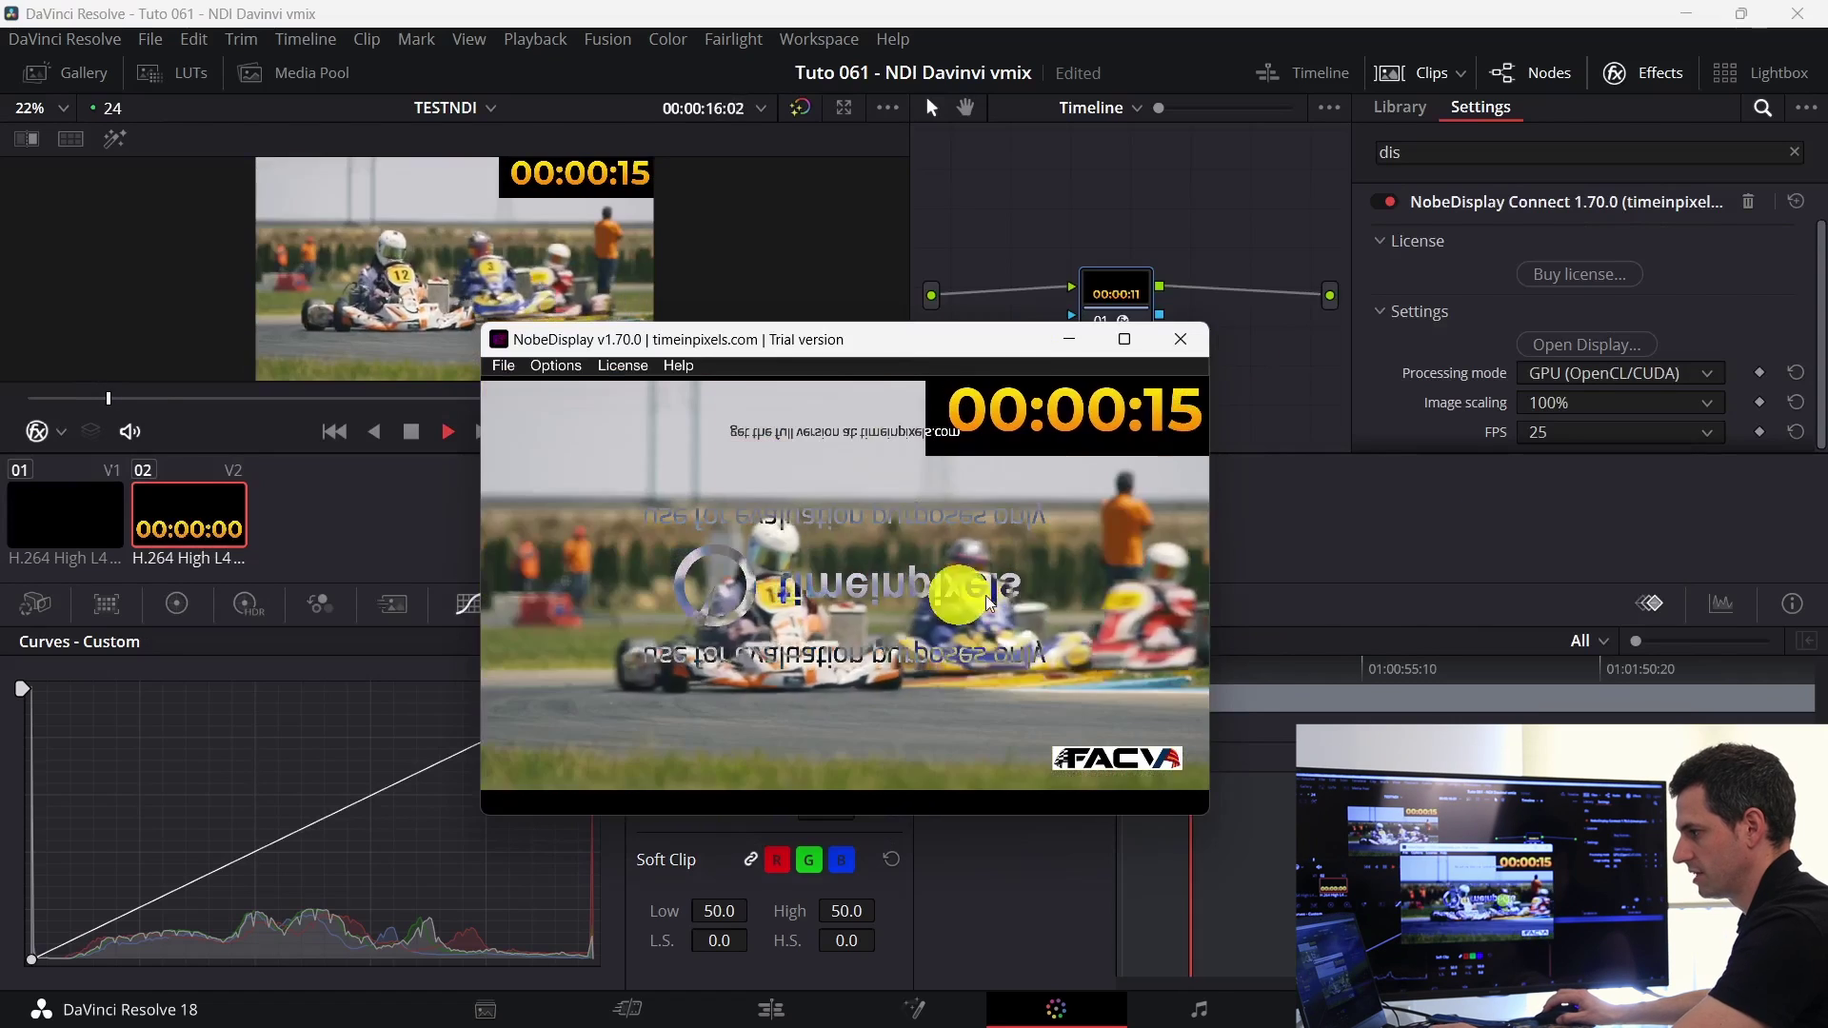
pyautogui.hotkey('alt', 'Tab')
pyautogui.click(1095, 457)
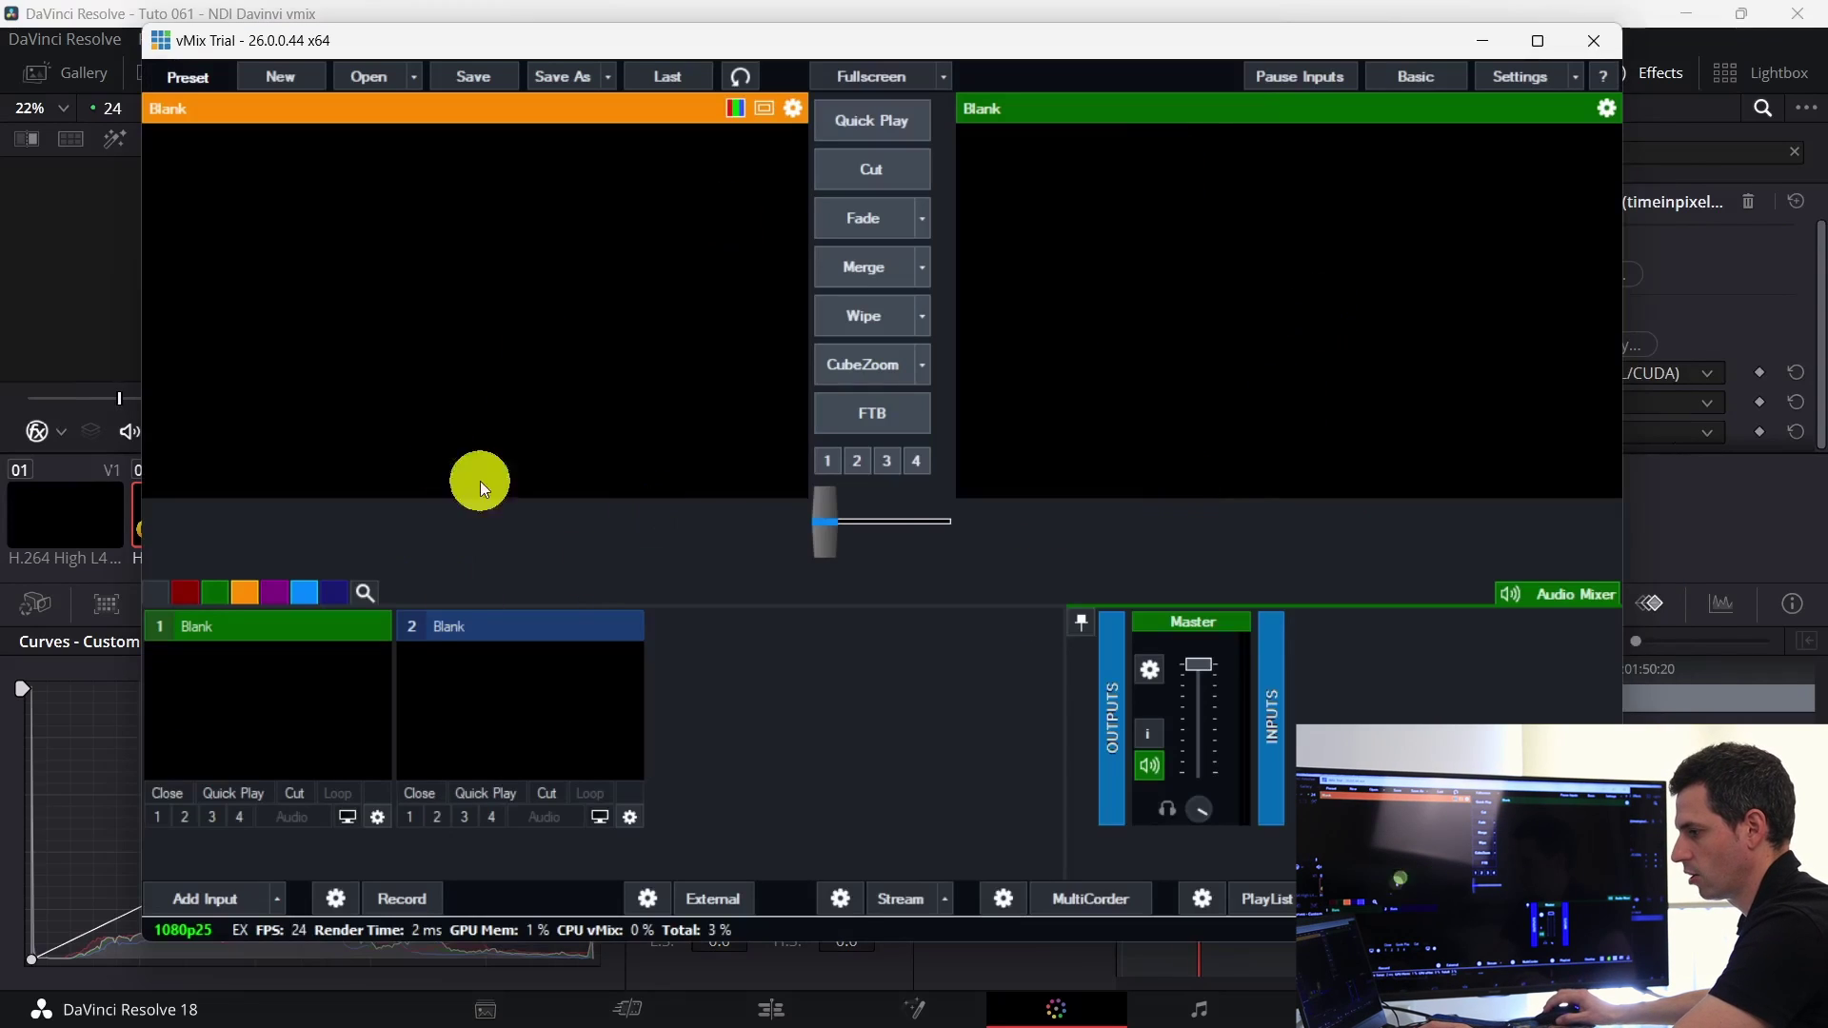
# Step: Maximize vMix and add the 'Nobe Display NDI connect' source as input 1
pyautogui.click(1542, 42)
pyautogui.click(66, 985)
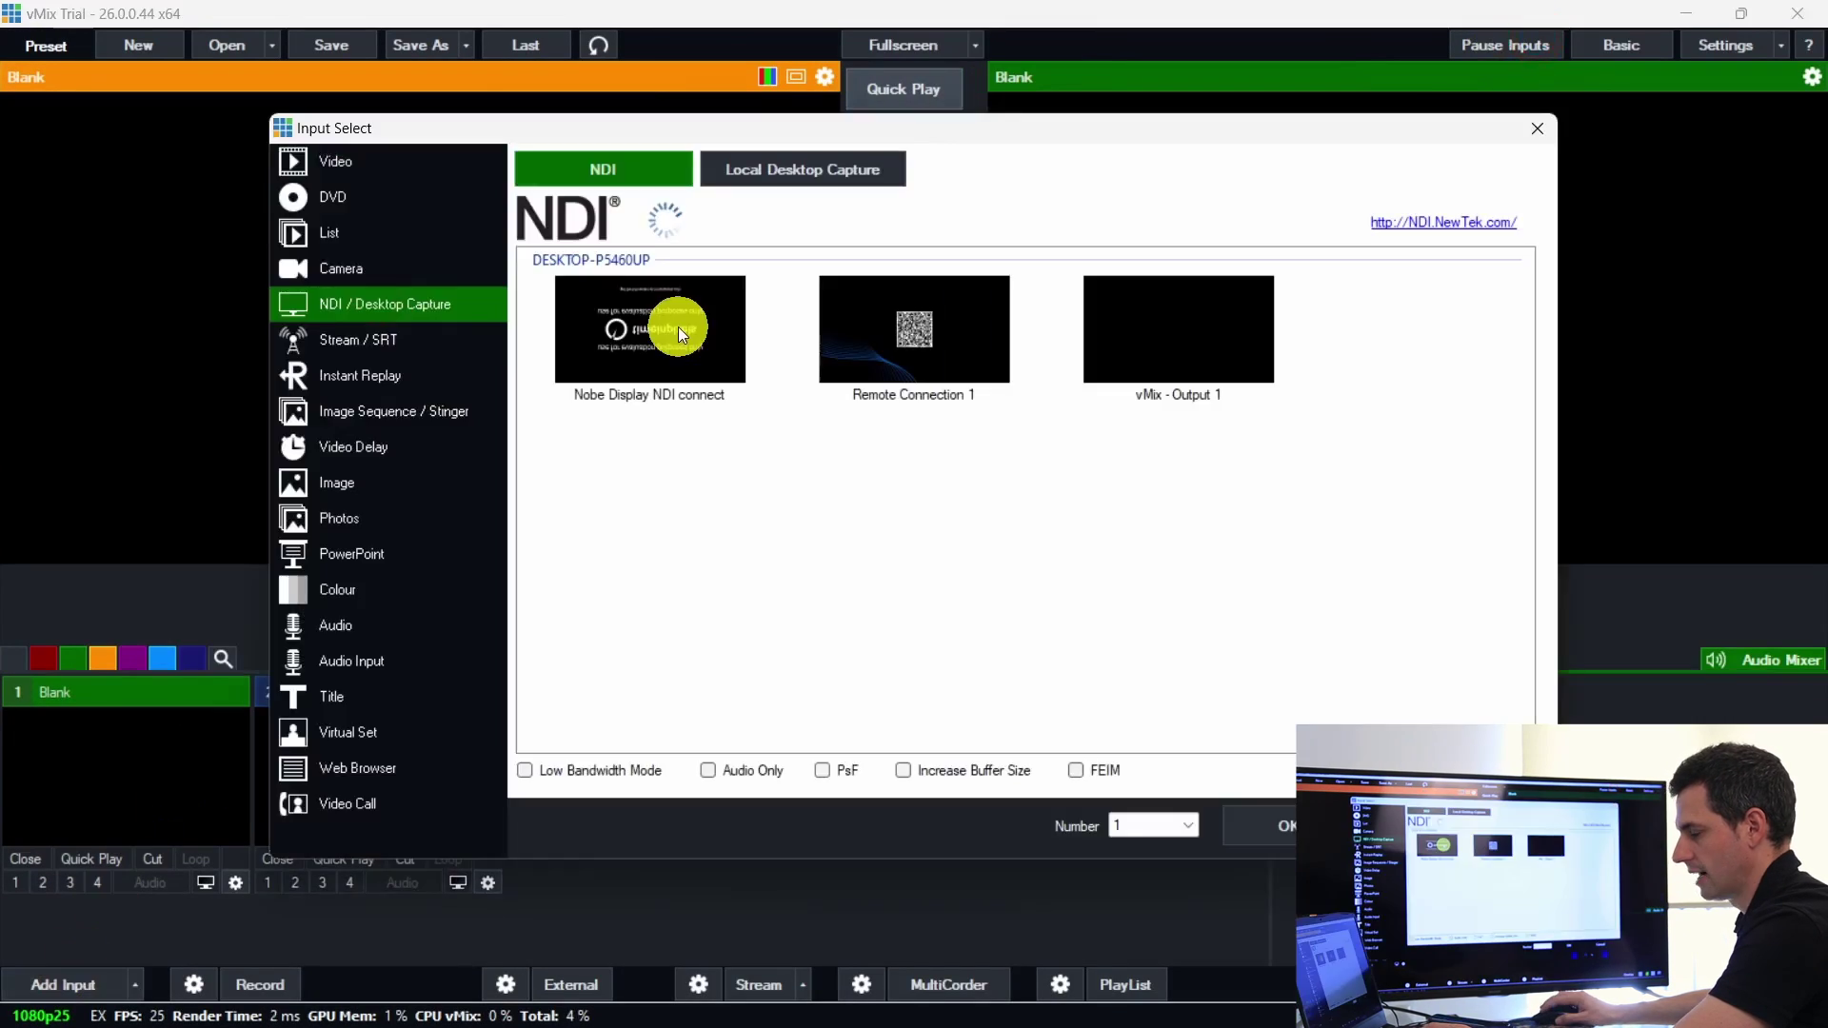
pyautogui.click(677, 327)
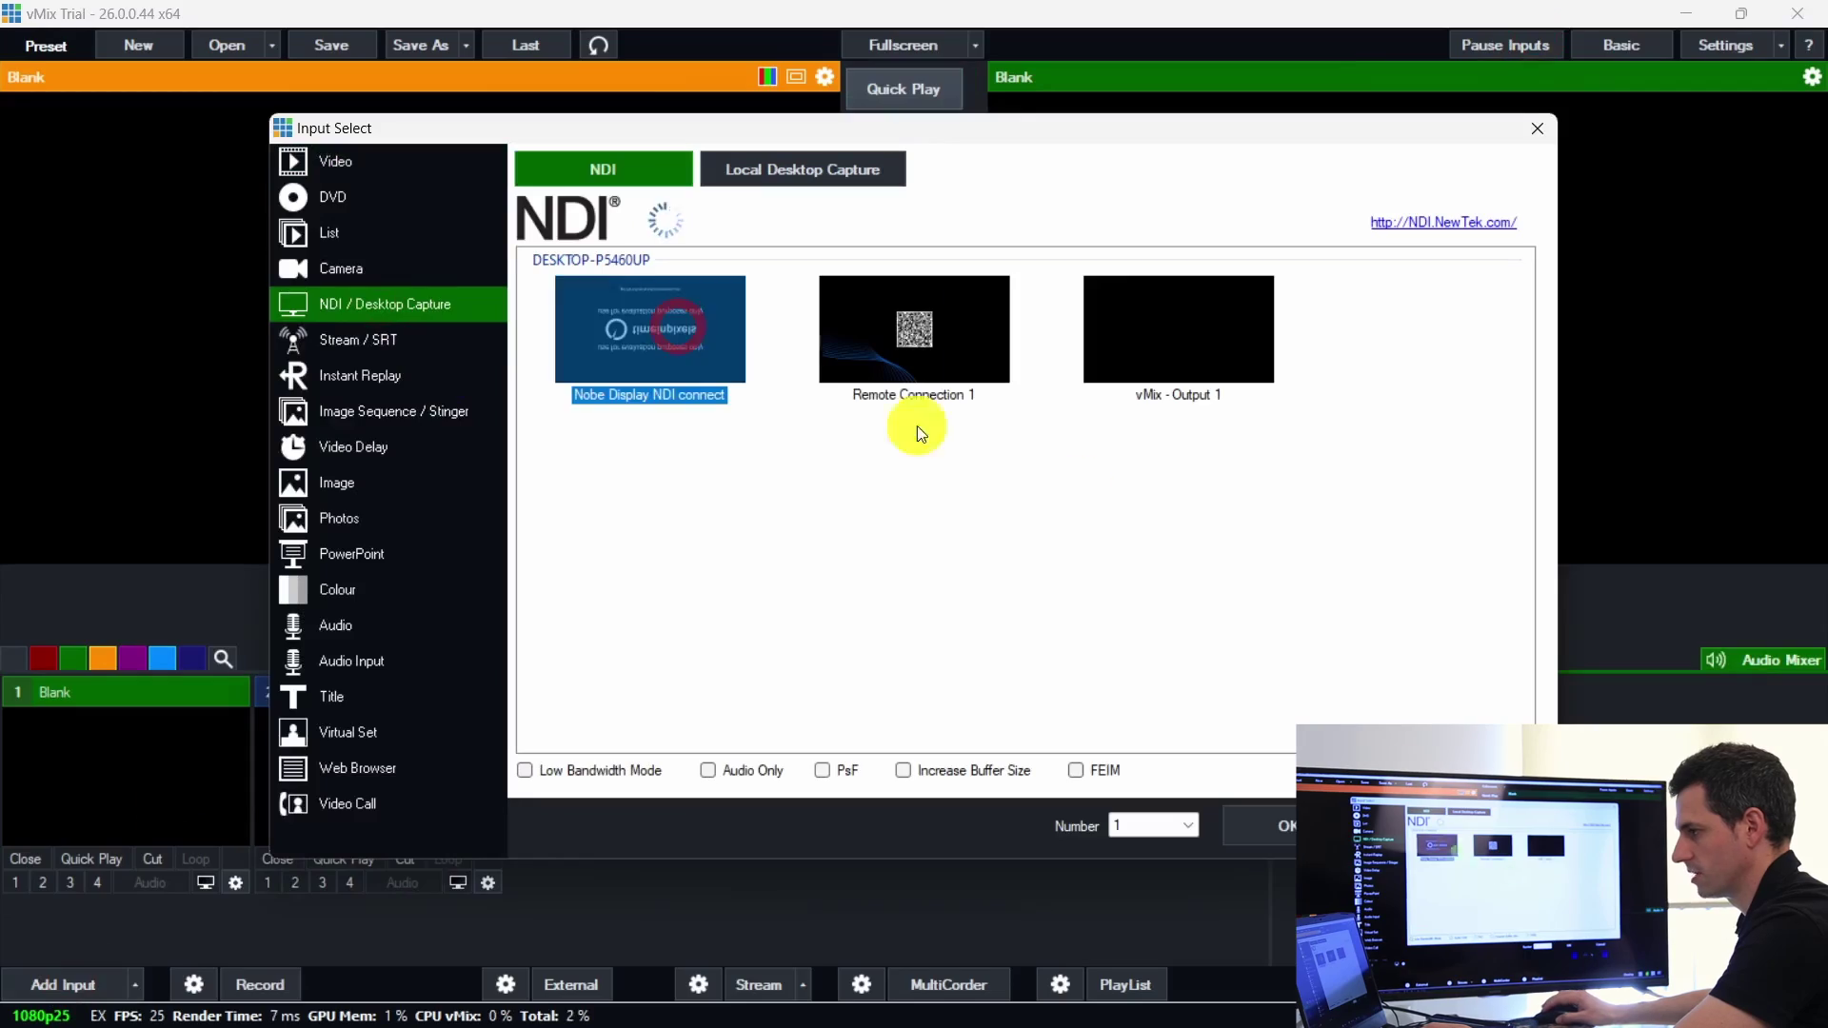
pyautogui.click(1285, 823)
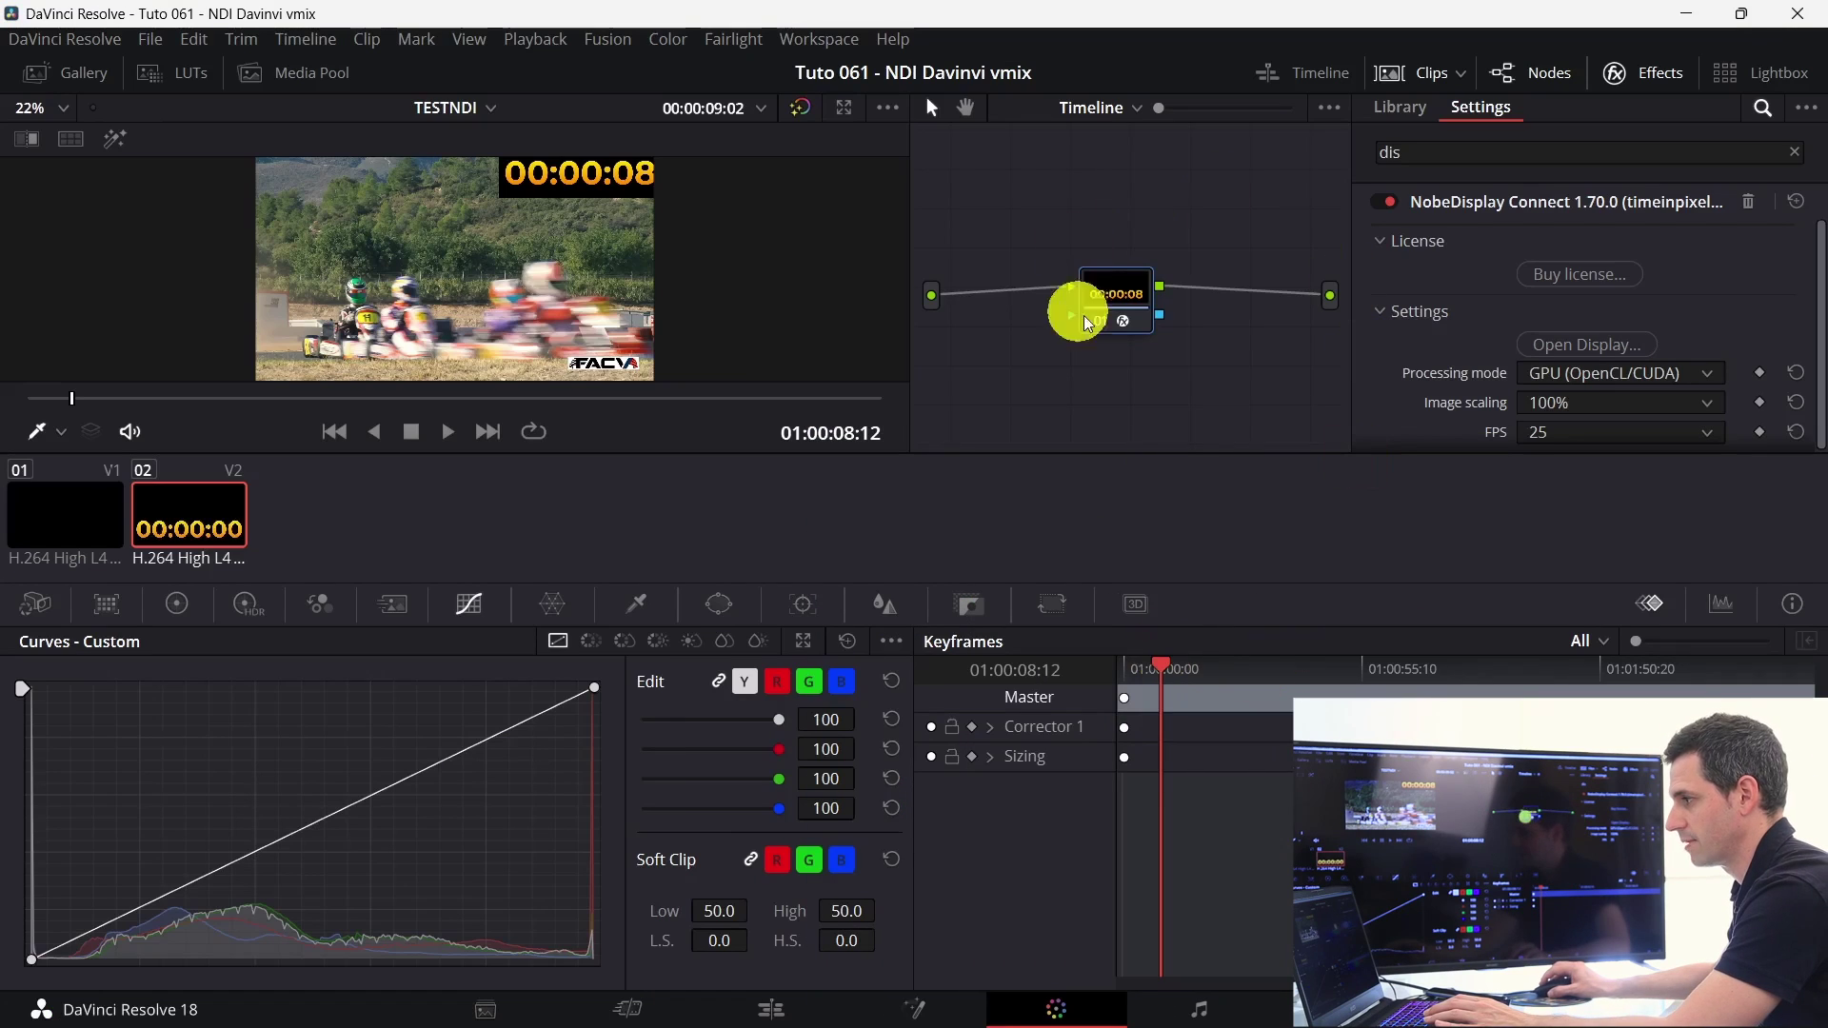
# Step: Switch the node editor to Clip mode, select clip 01 and play it
pyautogui.click(1097, 108)
pyautogui.click(1103, 141)
pyautogui.click(66, 519)
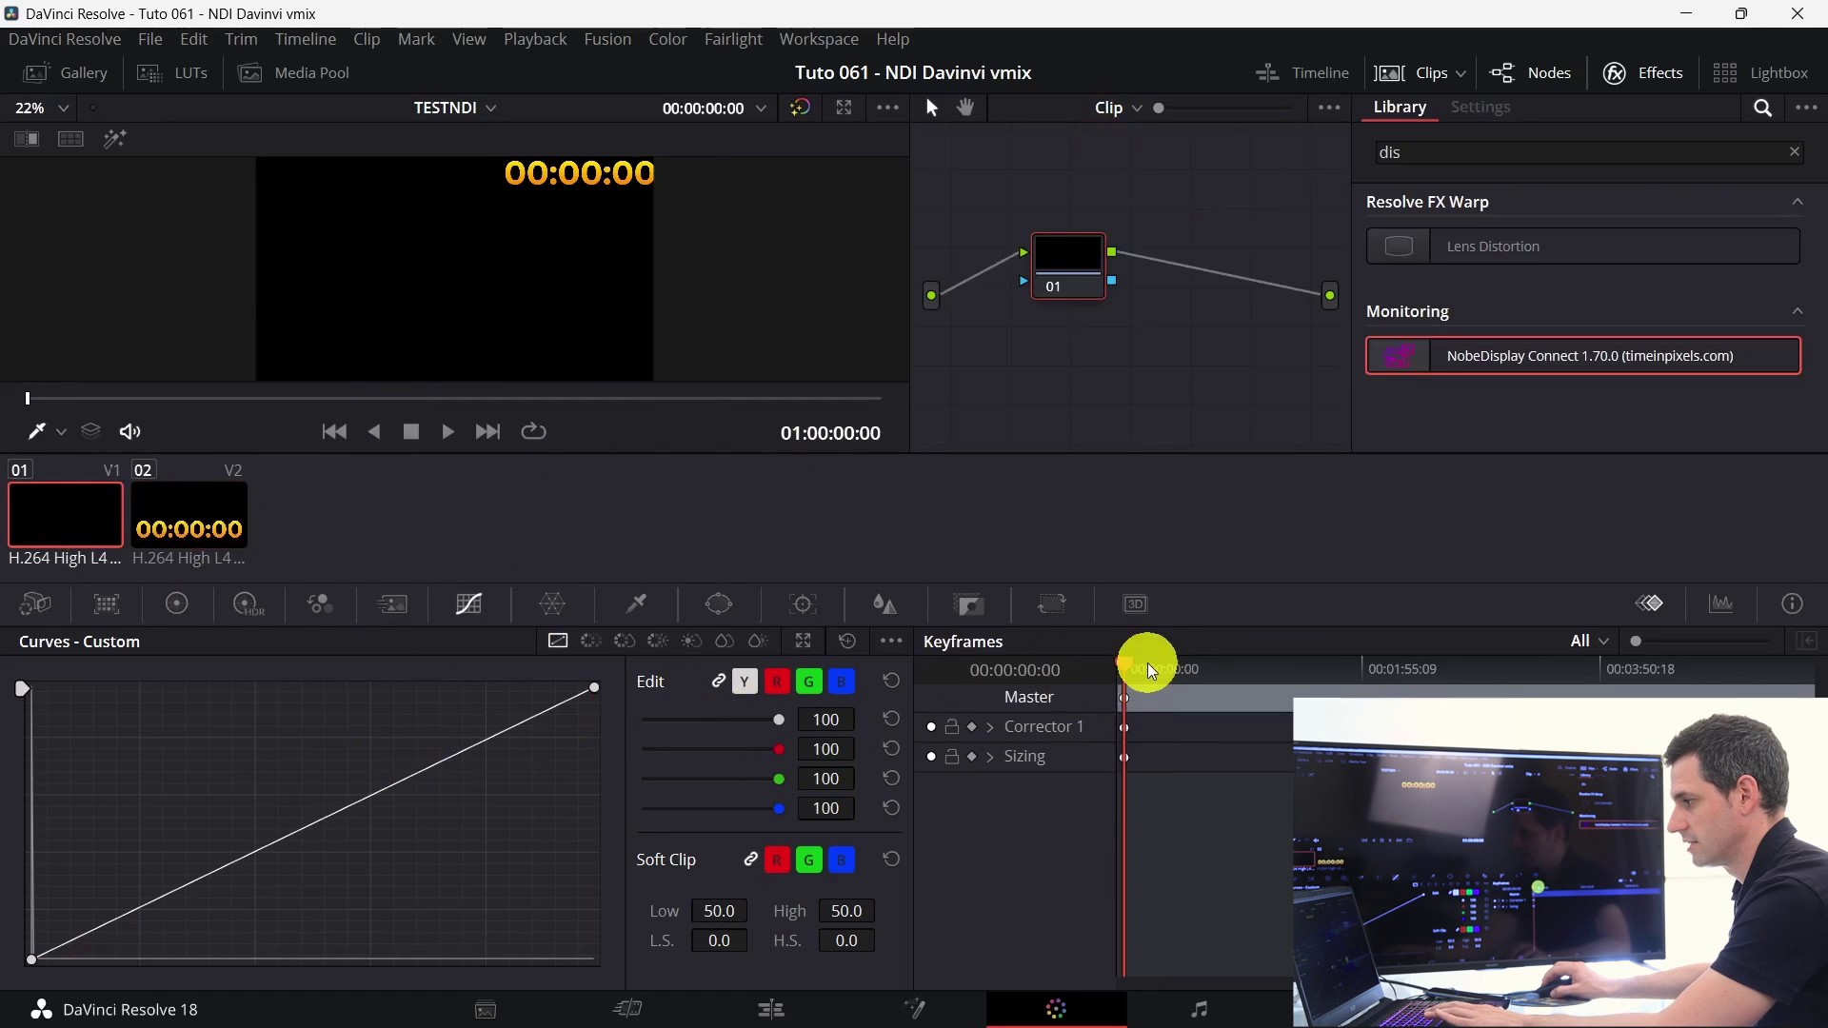
pyautogui.click(1152, 671)
pyautogui.press('space')
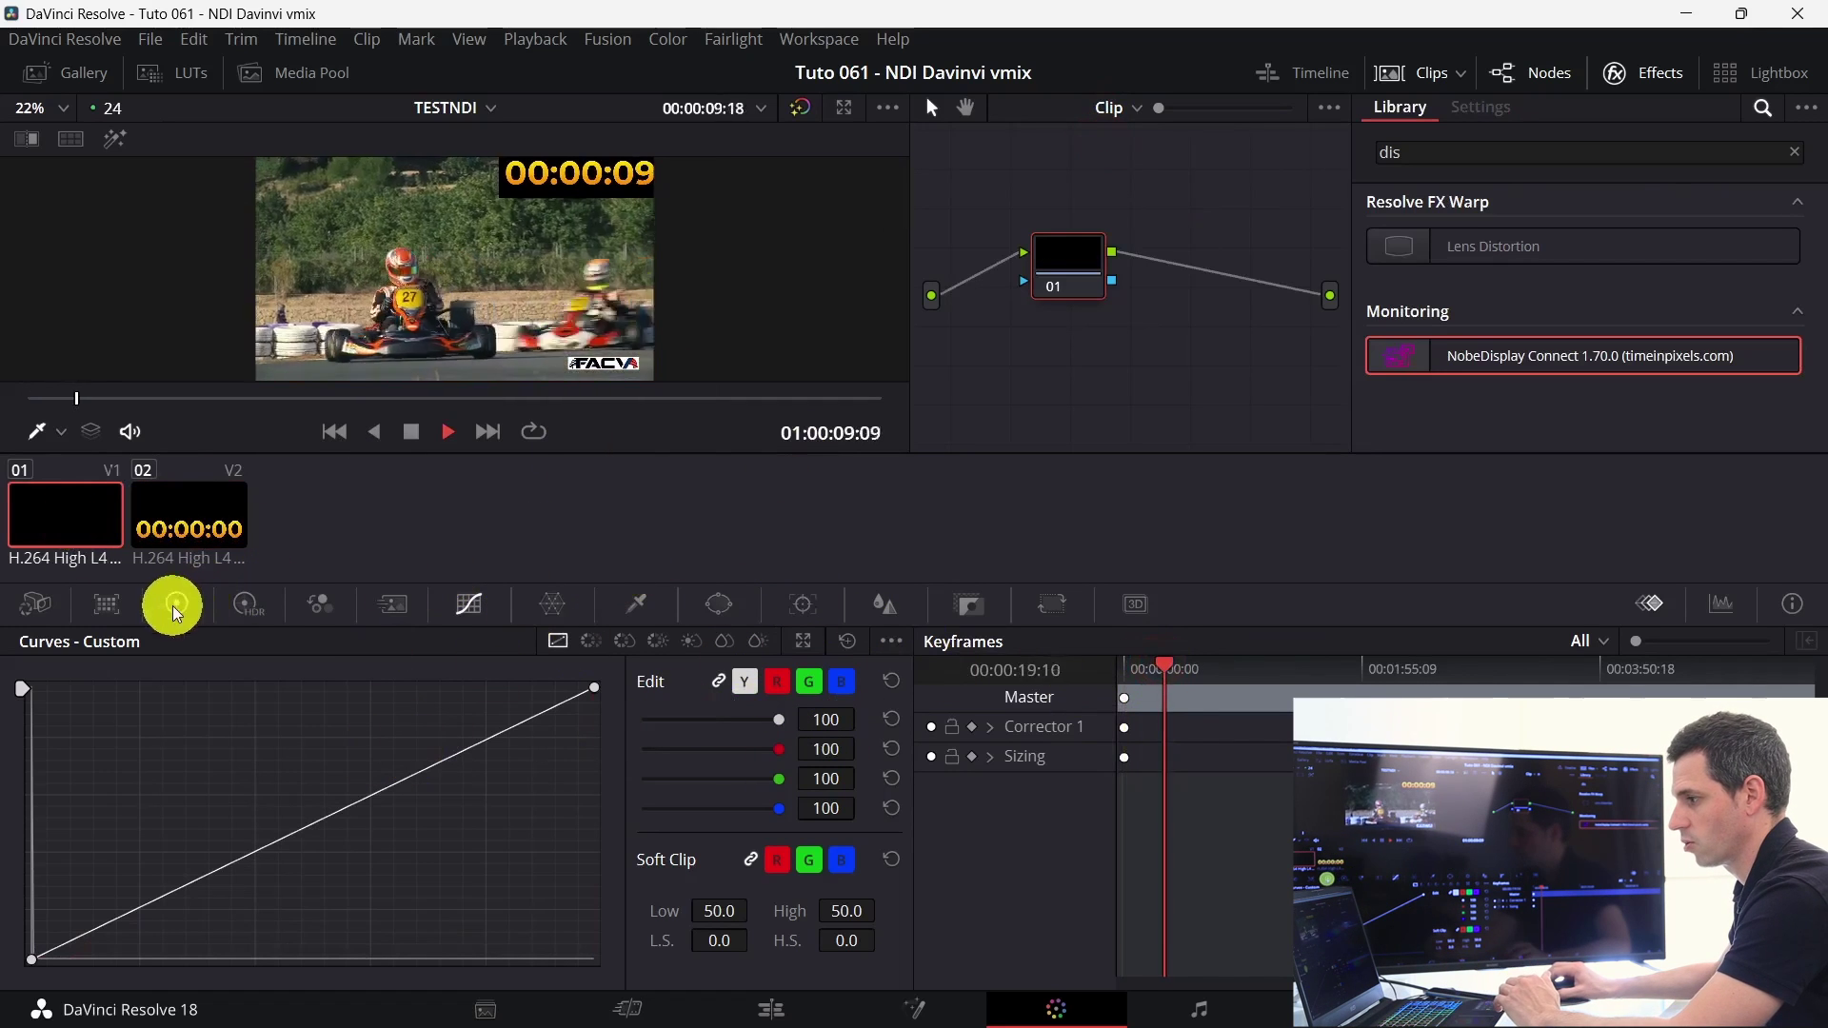
# Step: Grade clip 01 with a slight gamma shift, temperature 2260 and saturation about 76
pyautogui.click(176, 609)
pyautogui.moveTo(345, 796)
pyautogui.mouseDown()
pyautogui.moveTo(318, 769)
pyautogui.moveTo(436, 828)
pyautogui.mouseUp()
pyautogui.moveTo(245, 673); pyautogui.dragTo(404, 673)
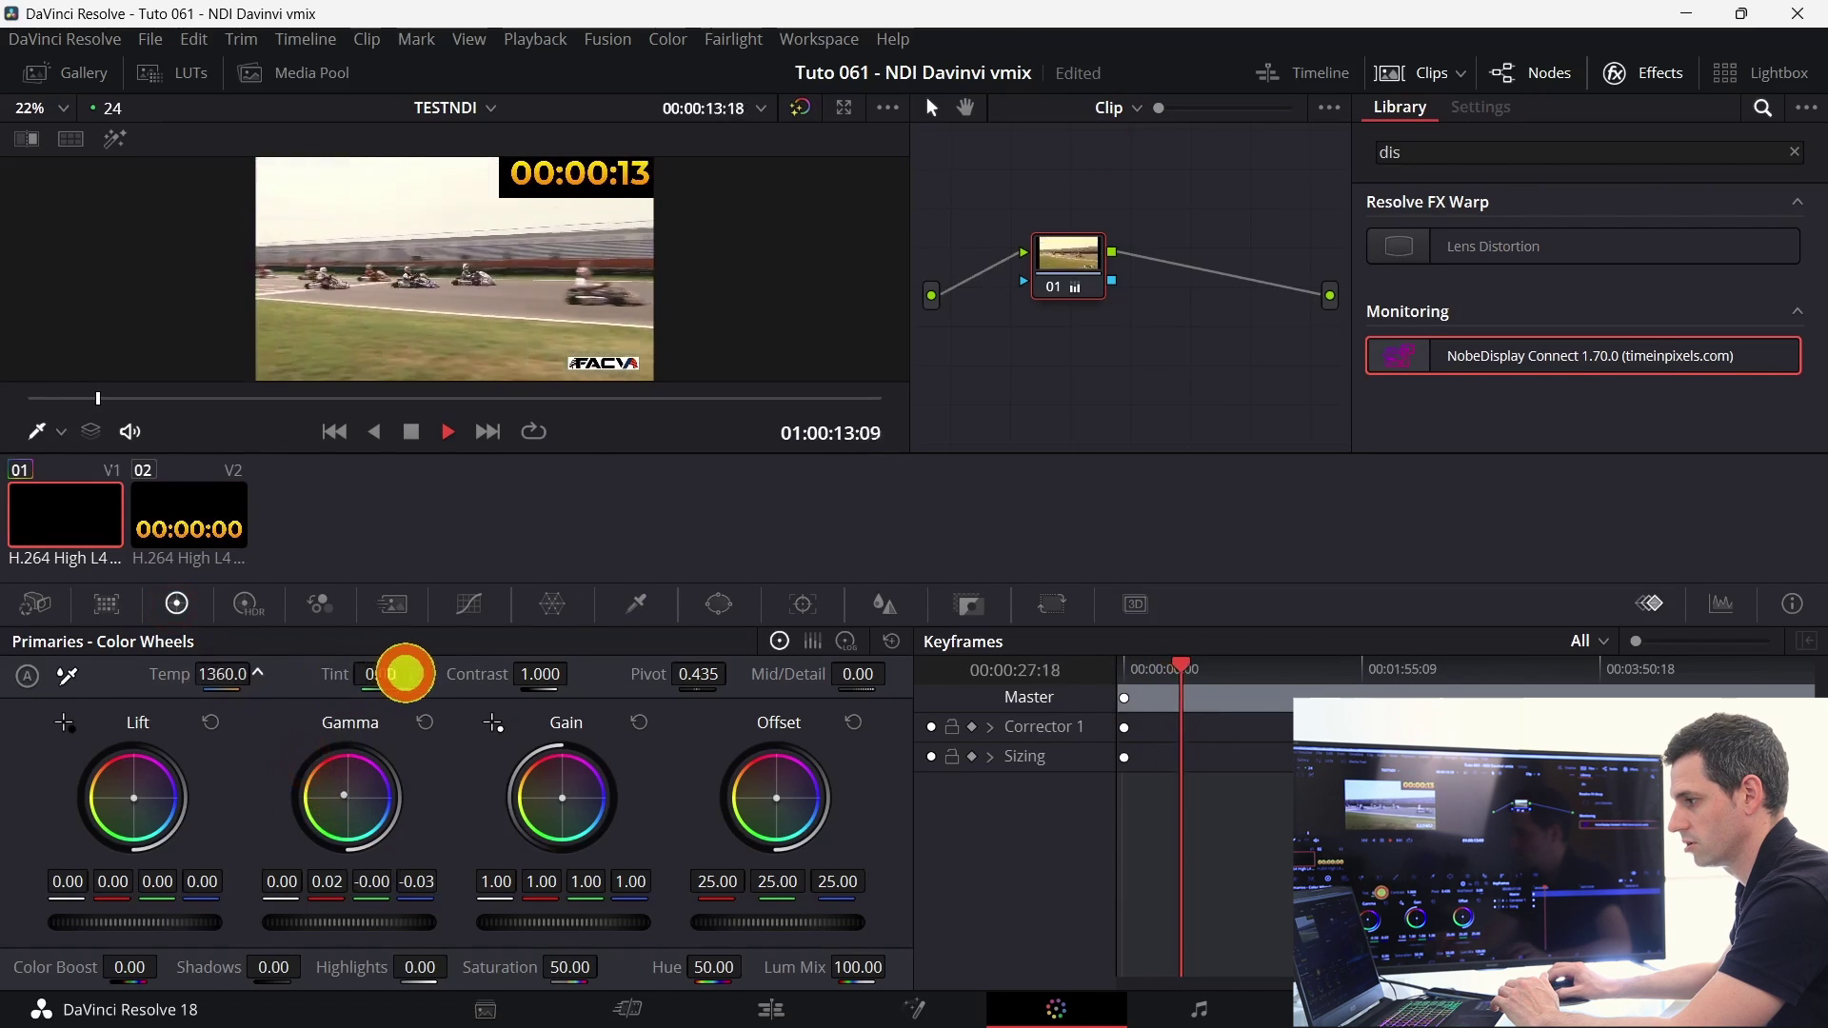
pyautogui.moveTo(213, 673); pyautogui.dragTo(306, 674)
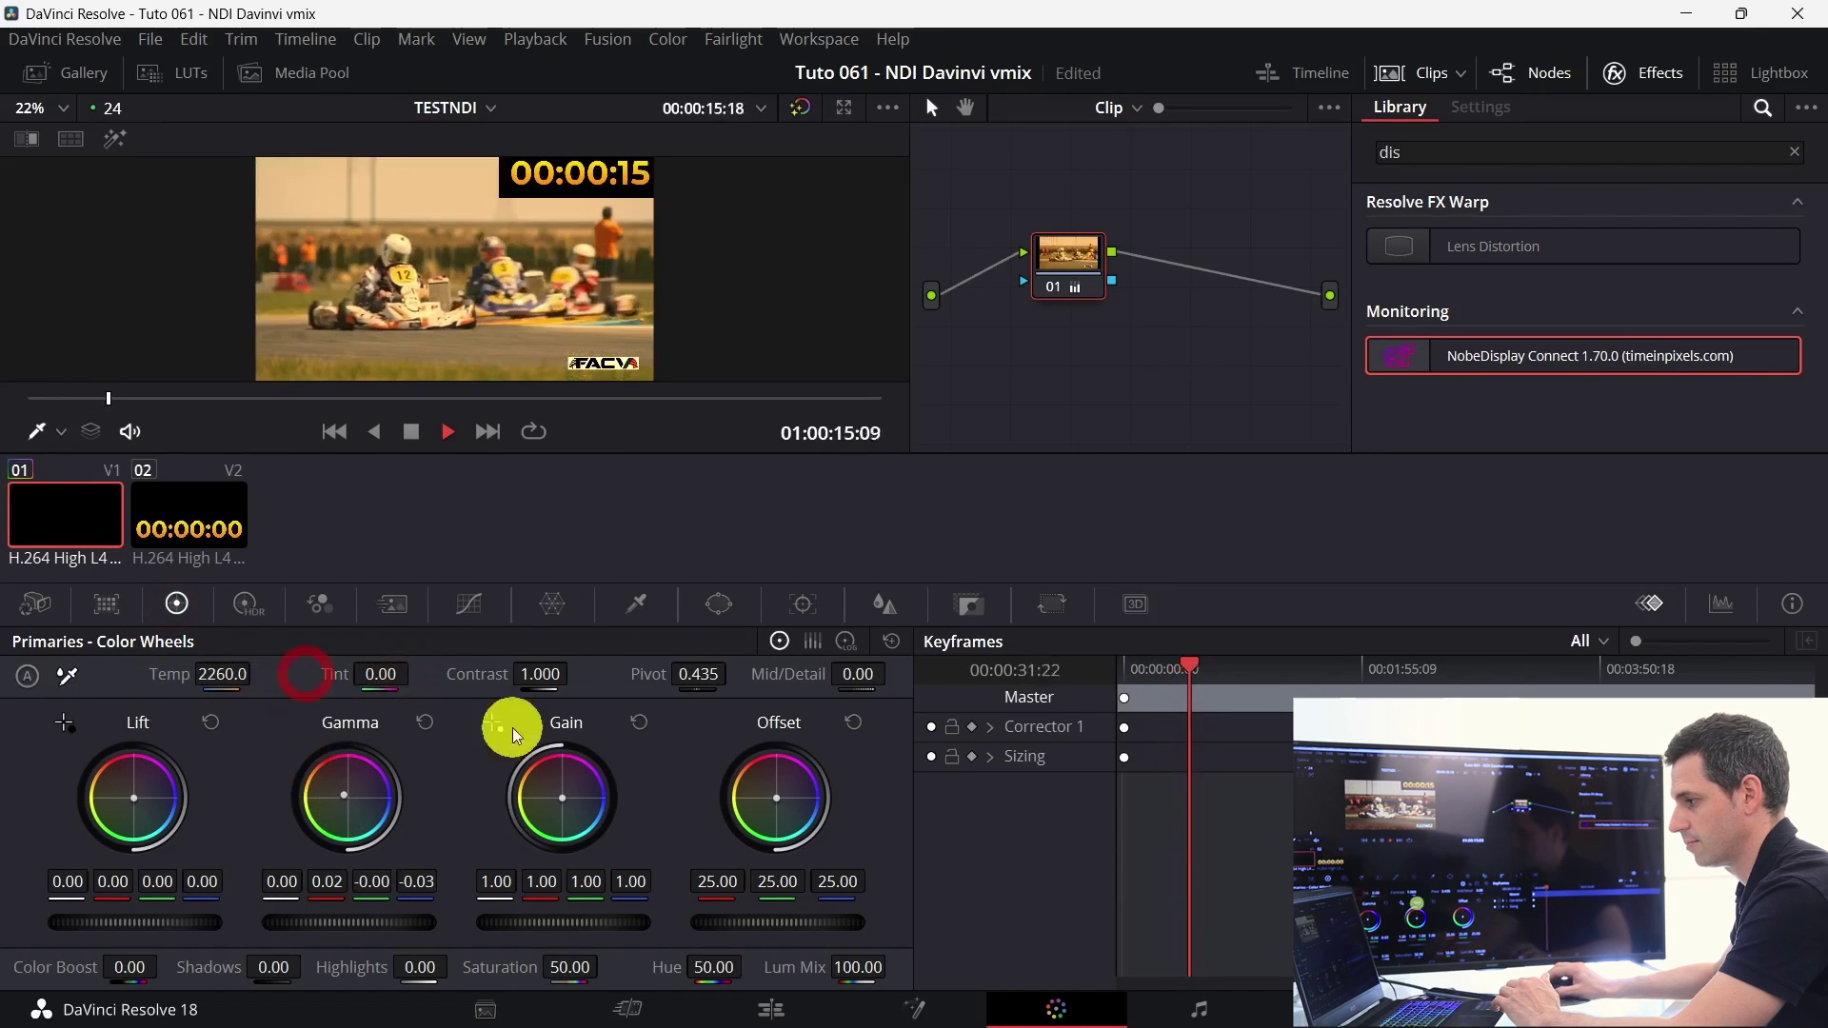
pyautogui.moveTo(569, 968); pyautogui.dragTo(723, 966)
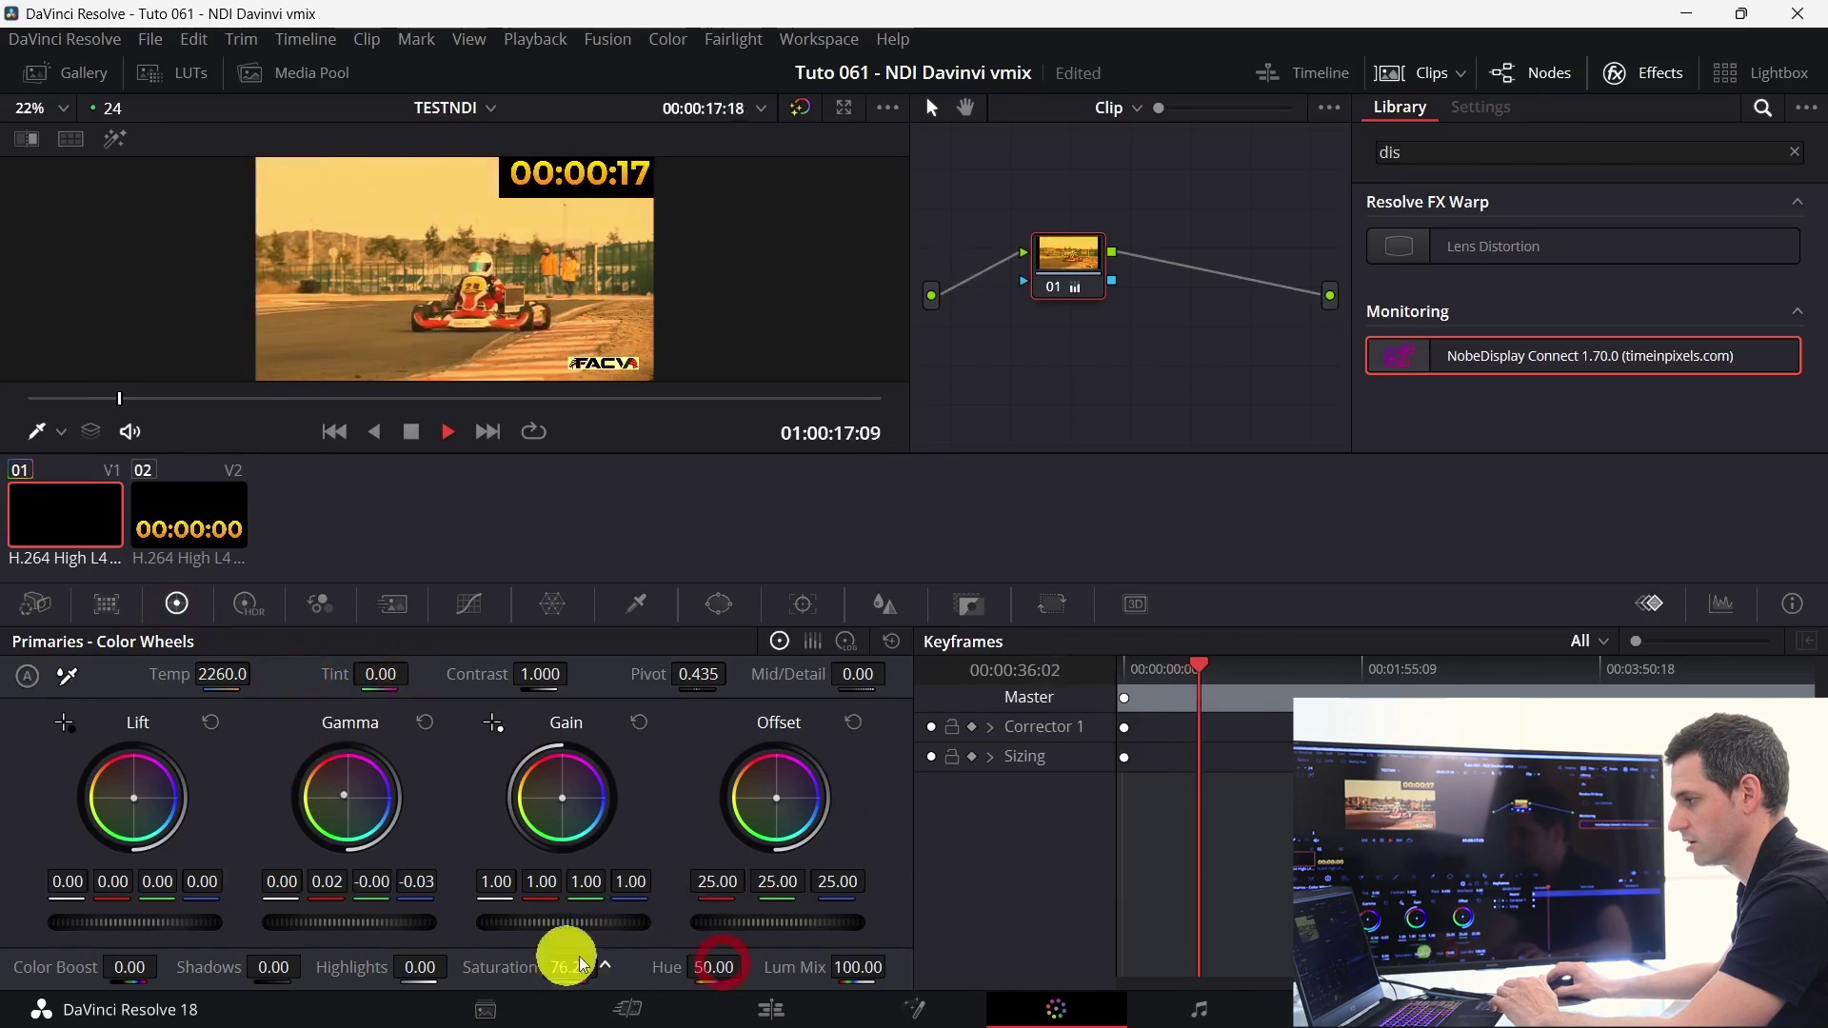
pyautogui.hotkey('alt', 'Tab')
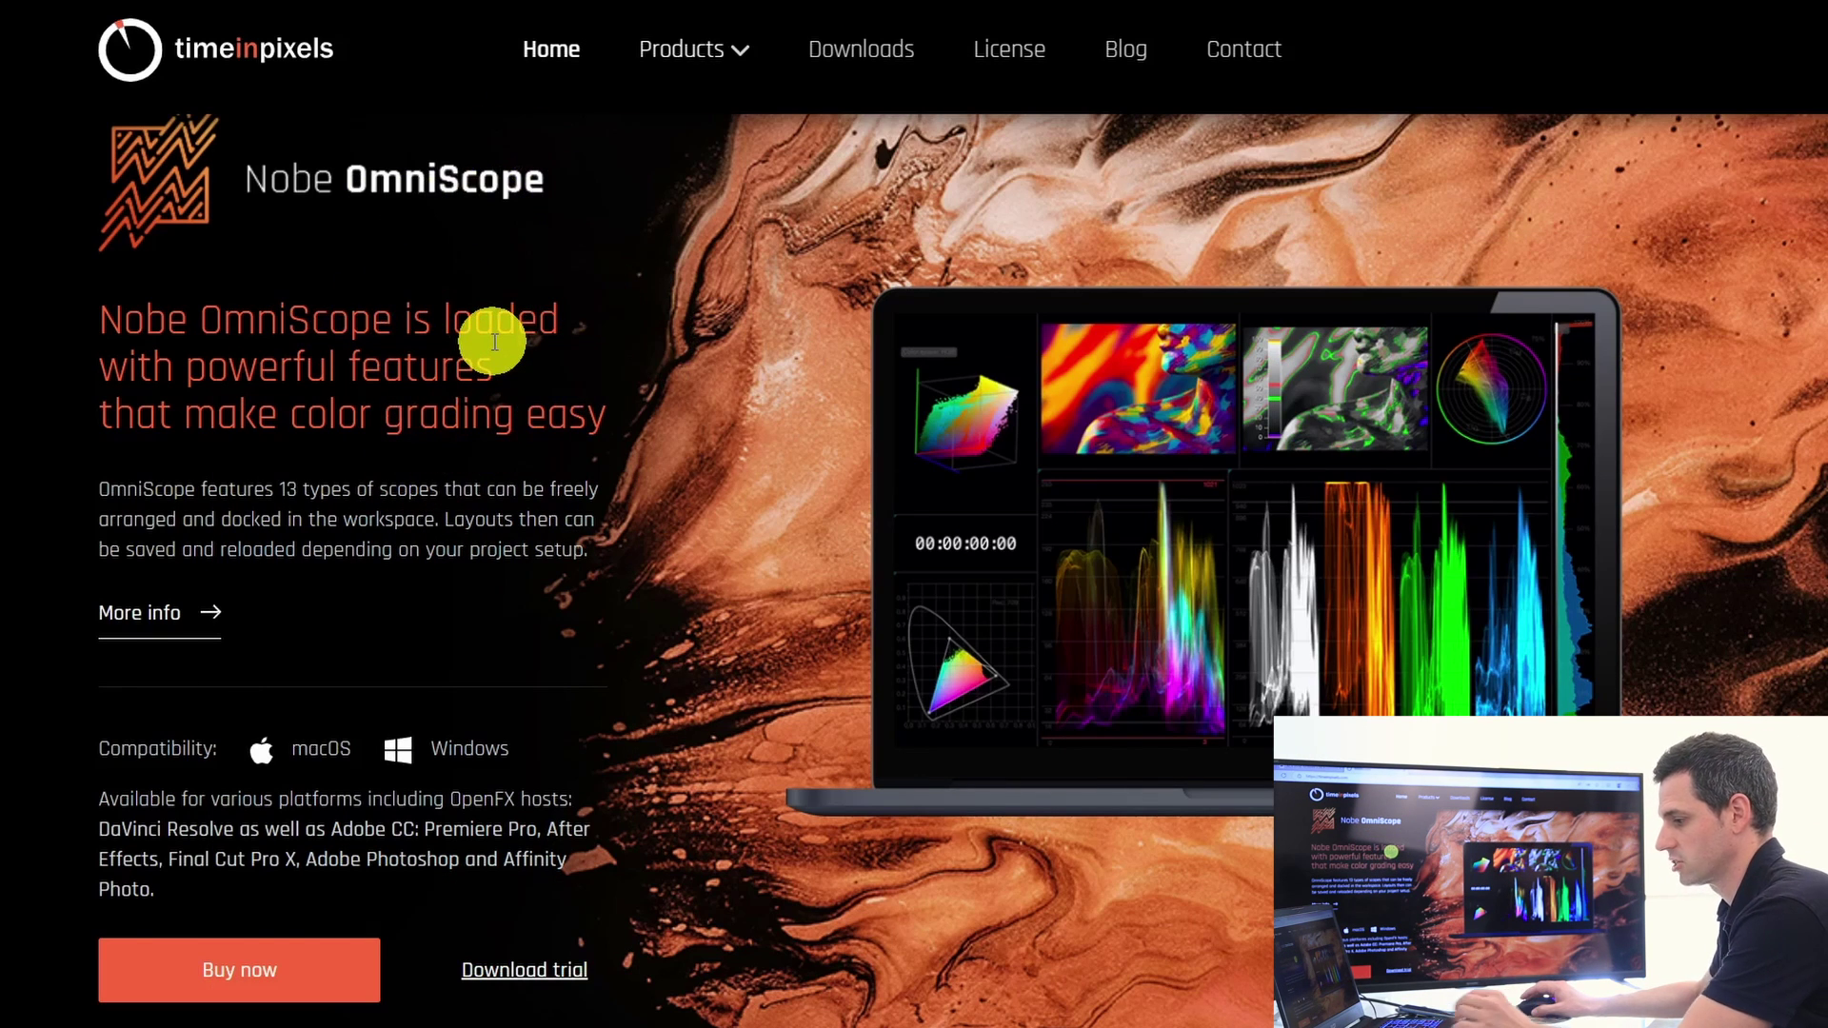
pyautogui.hotkey('alt', 'Tab')
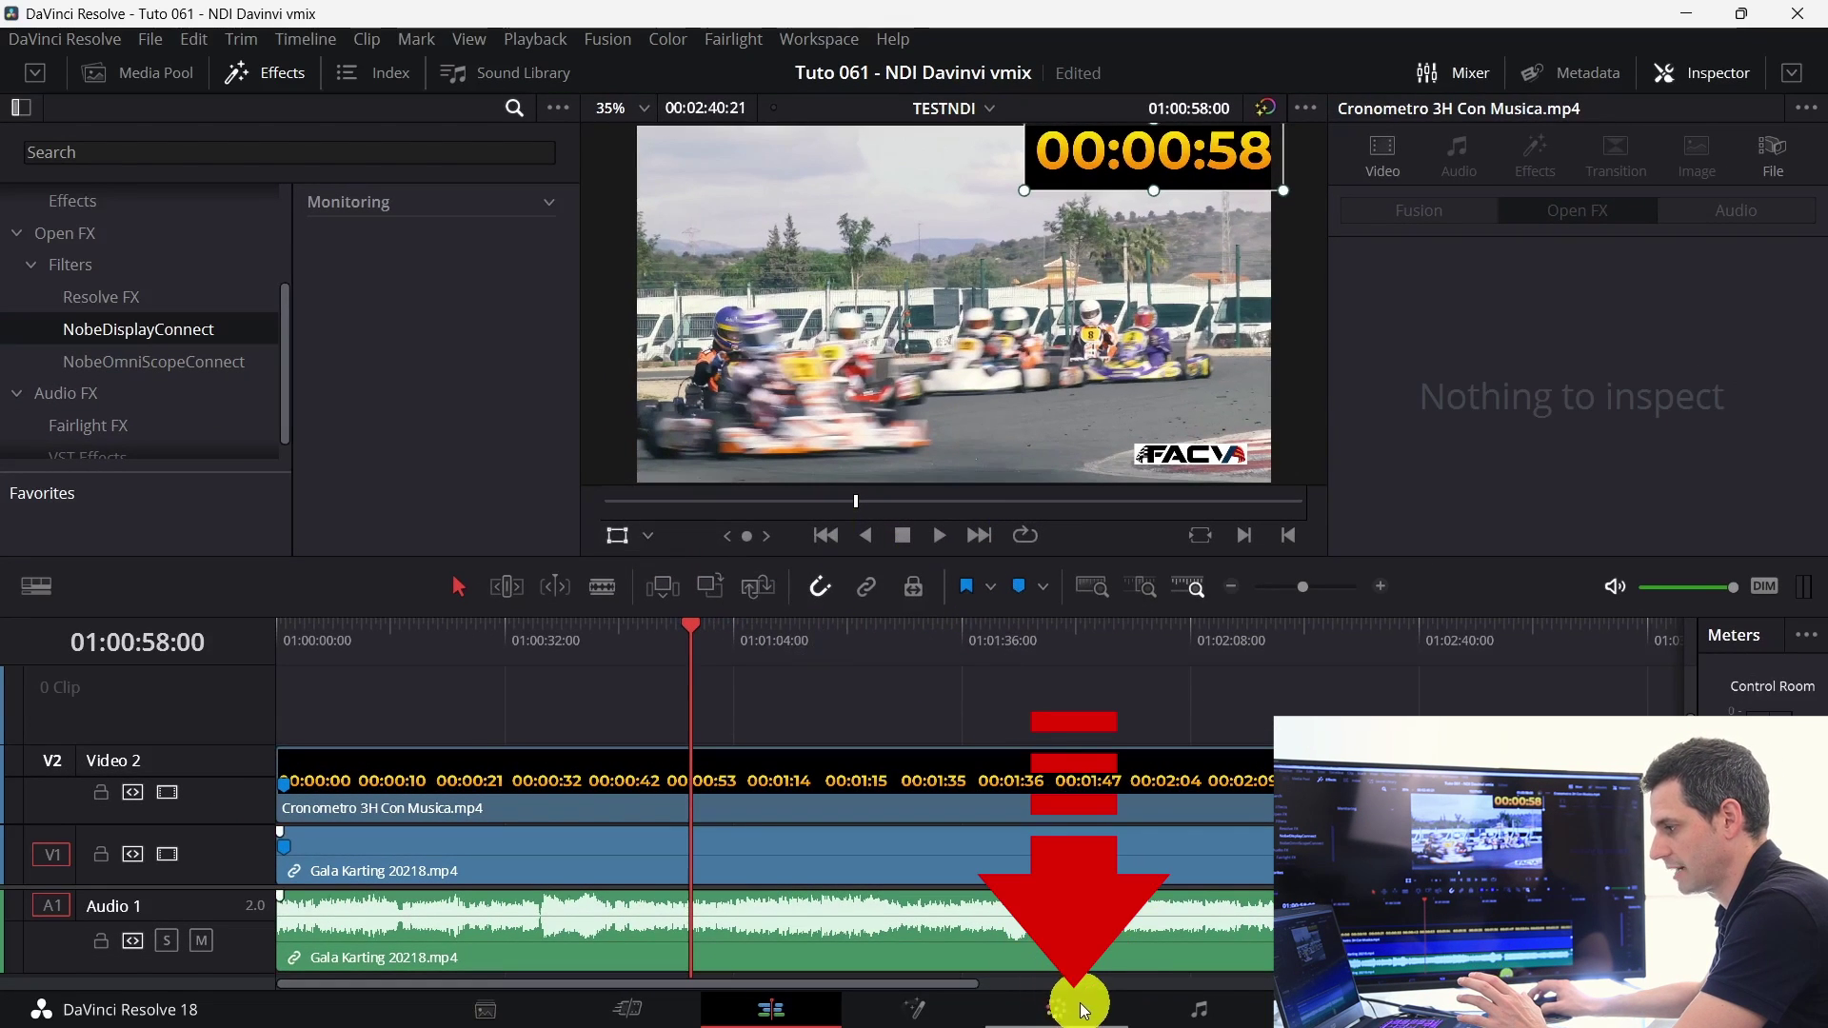
# Step: On the Color page, switch the node graph to Timeline and move the playhead back to about 15 s
pyautogui.click(1060, 1009)
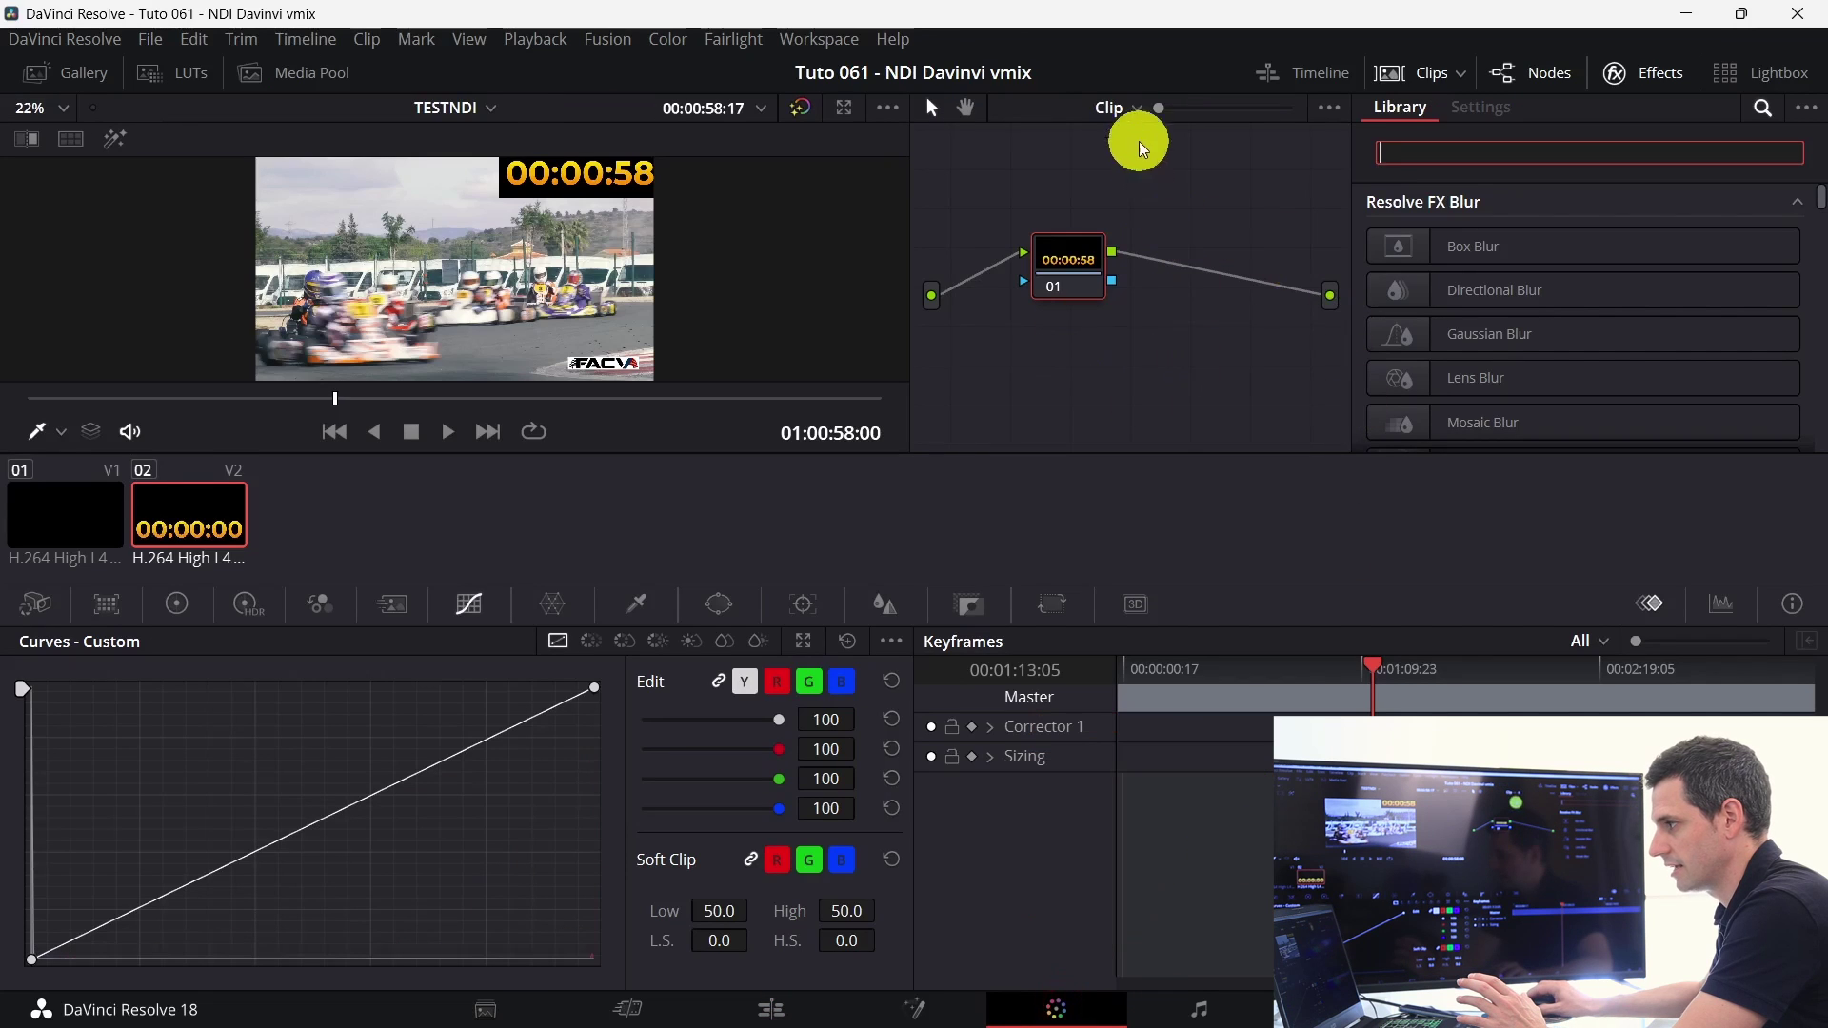
pyautogui.click(1114, 108)
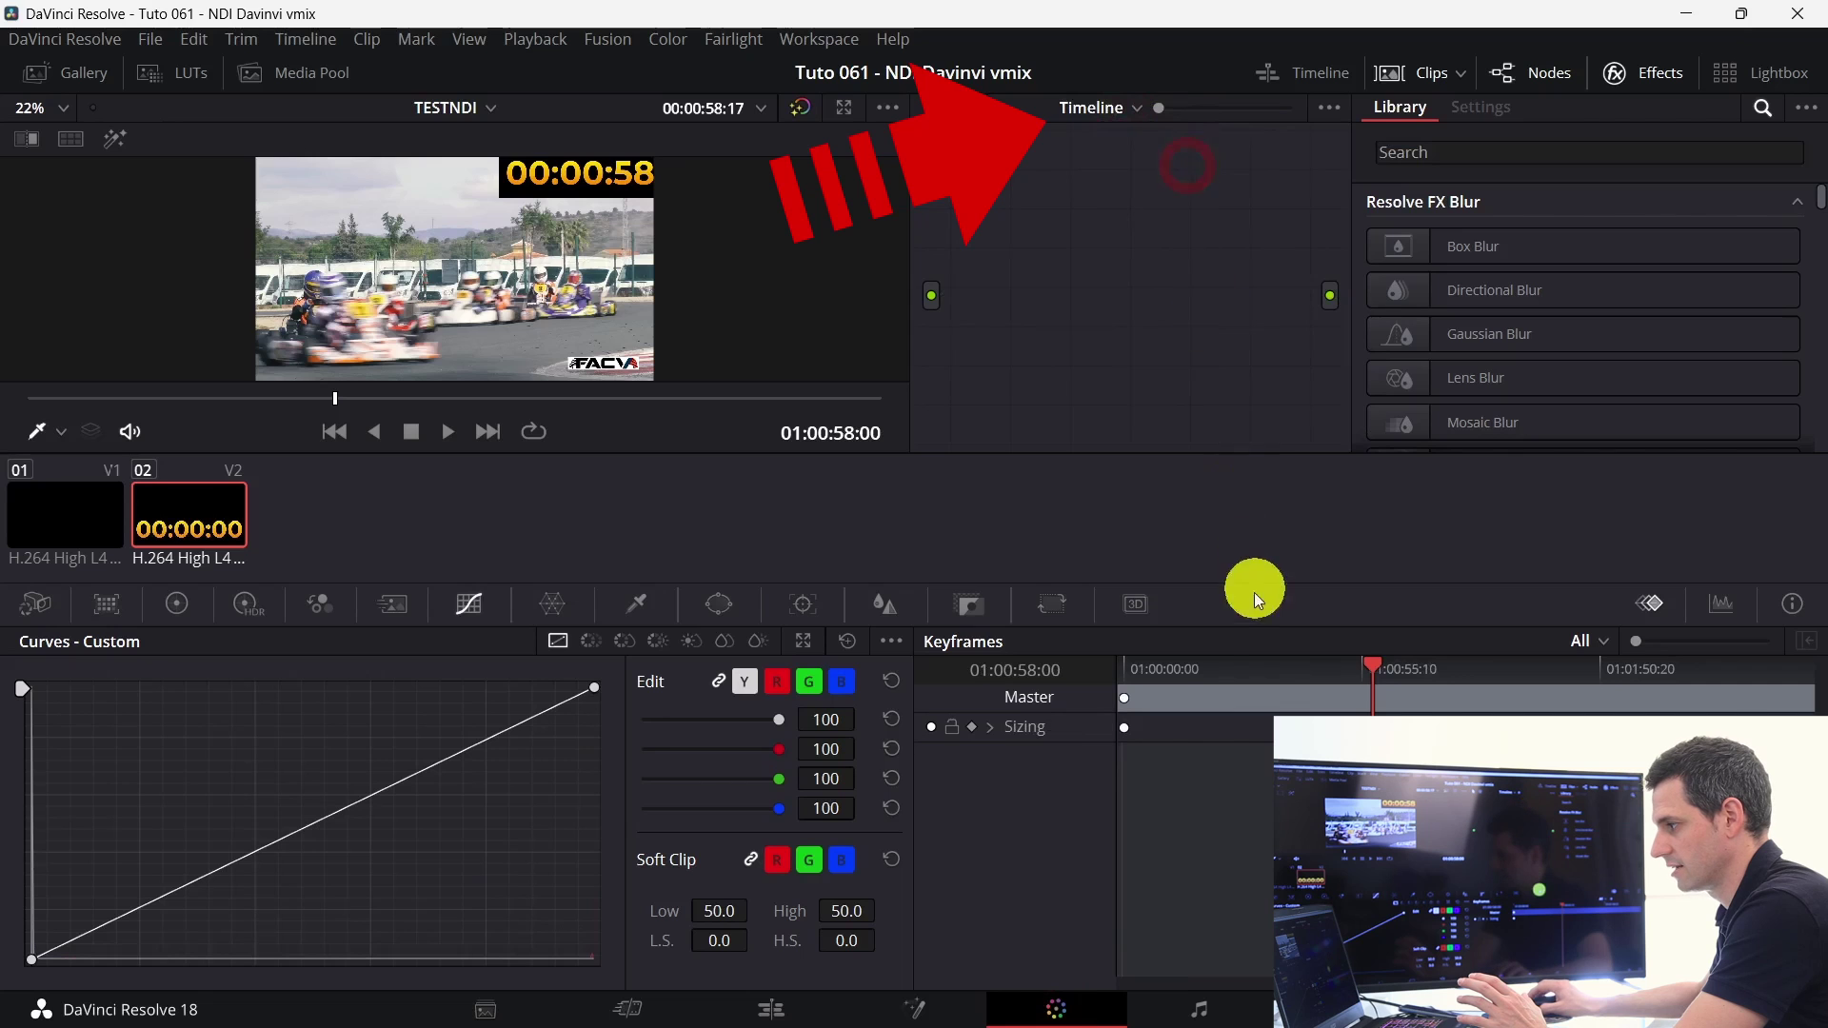
pyautogui.moveTo(1171, 666); pyautogui.dragTo(1194, 667)
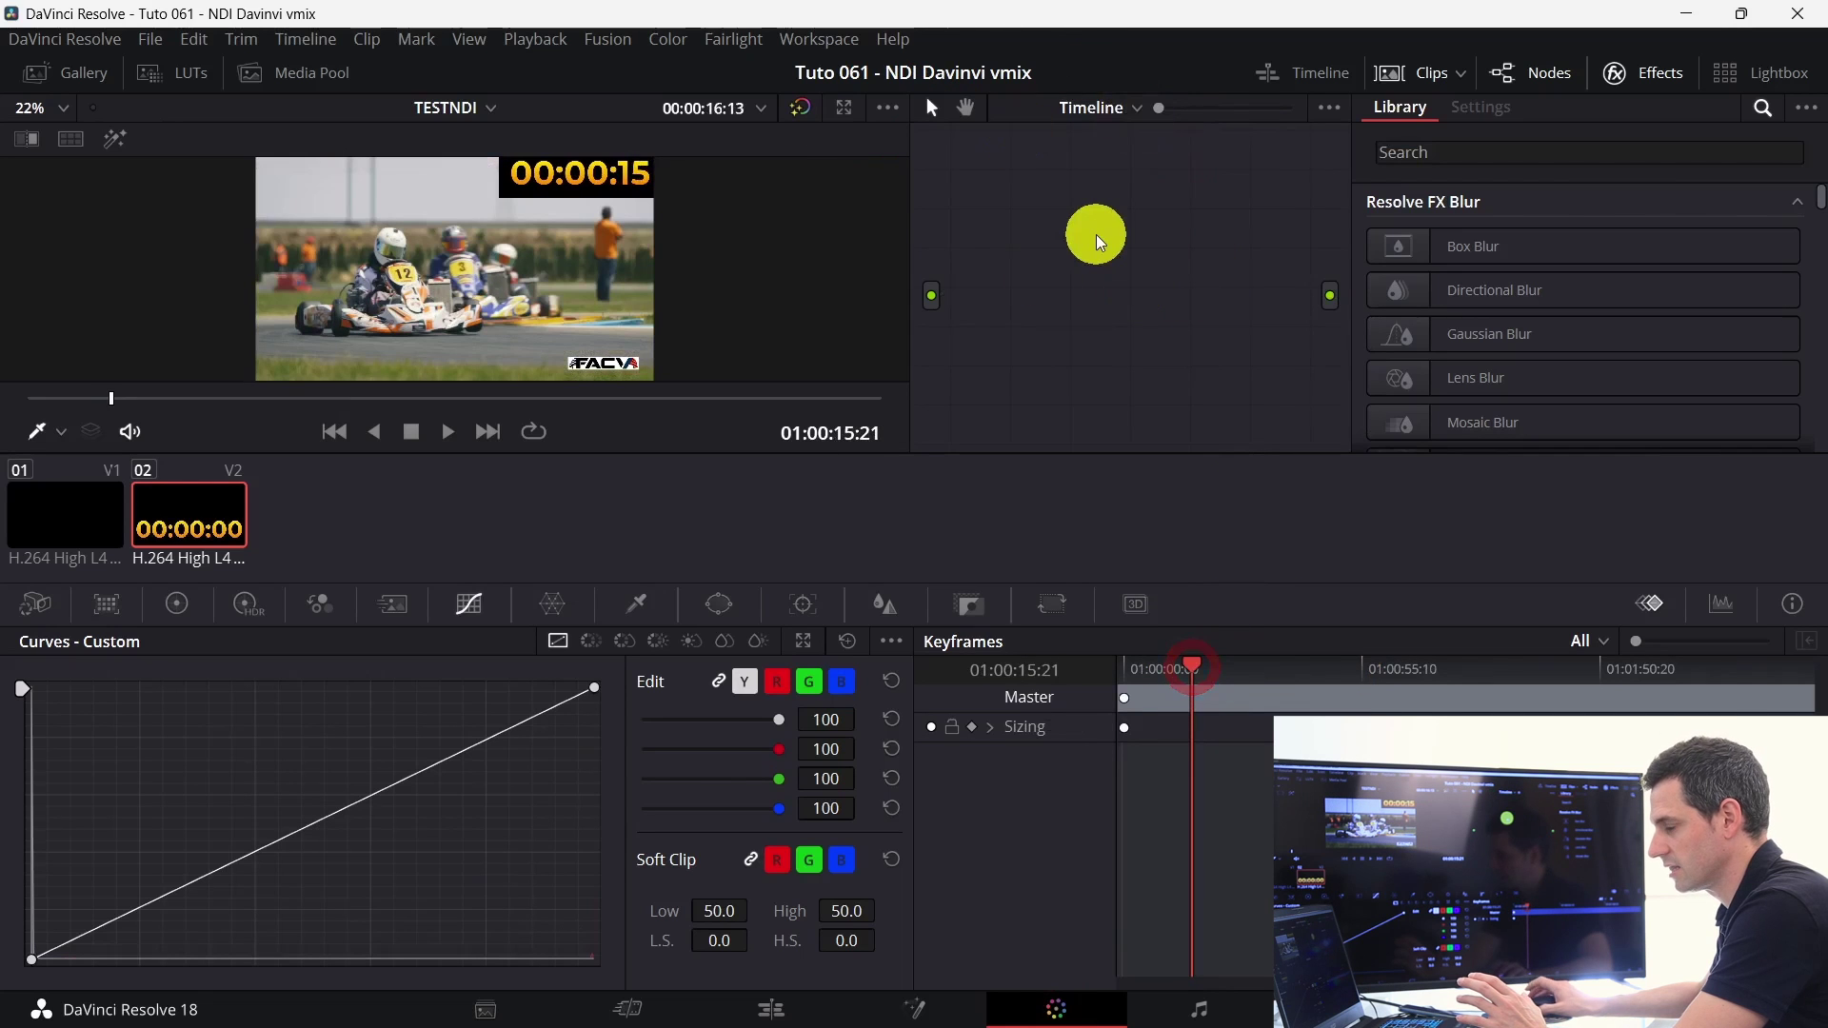
pyautogui.rightClick(1099, 240)
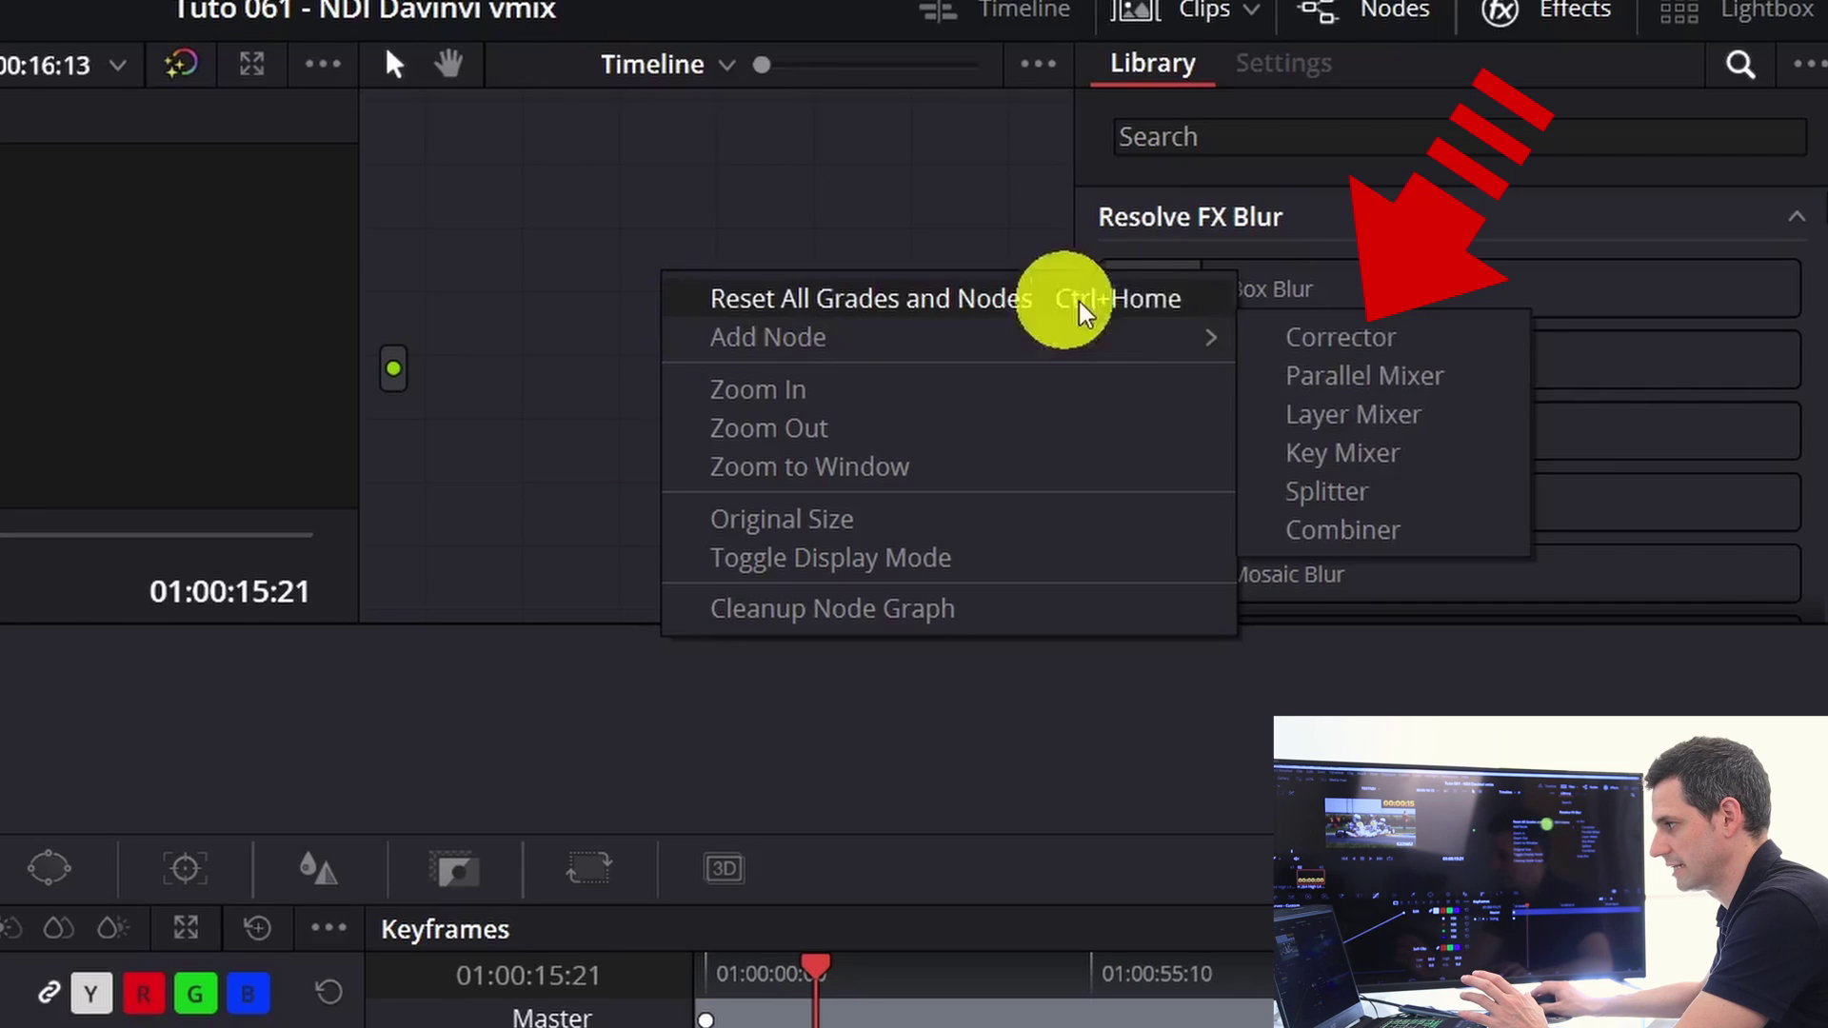
# Step: Add a timeline corrector node 01 and wire it from input to output
pyautogui.moveTo(1170, 343)
pyautogui.click(1271, 336)
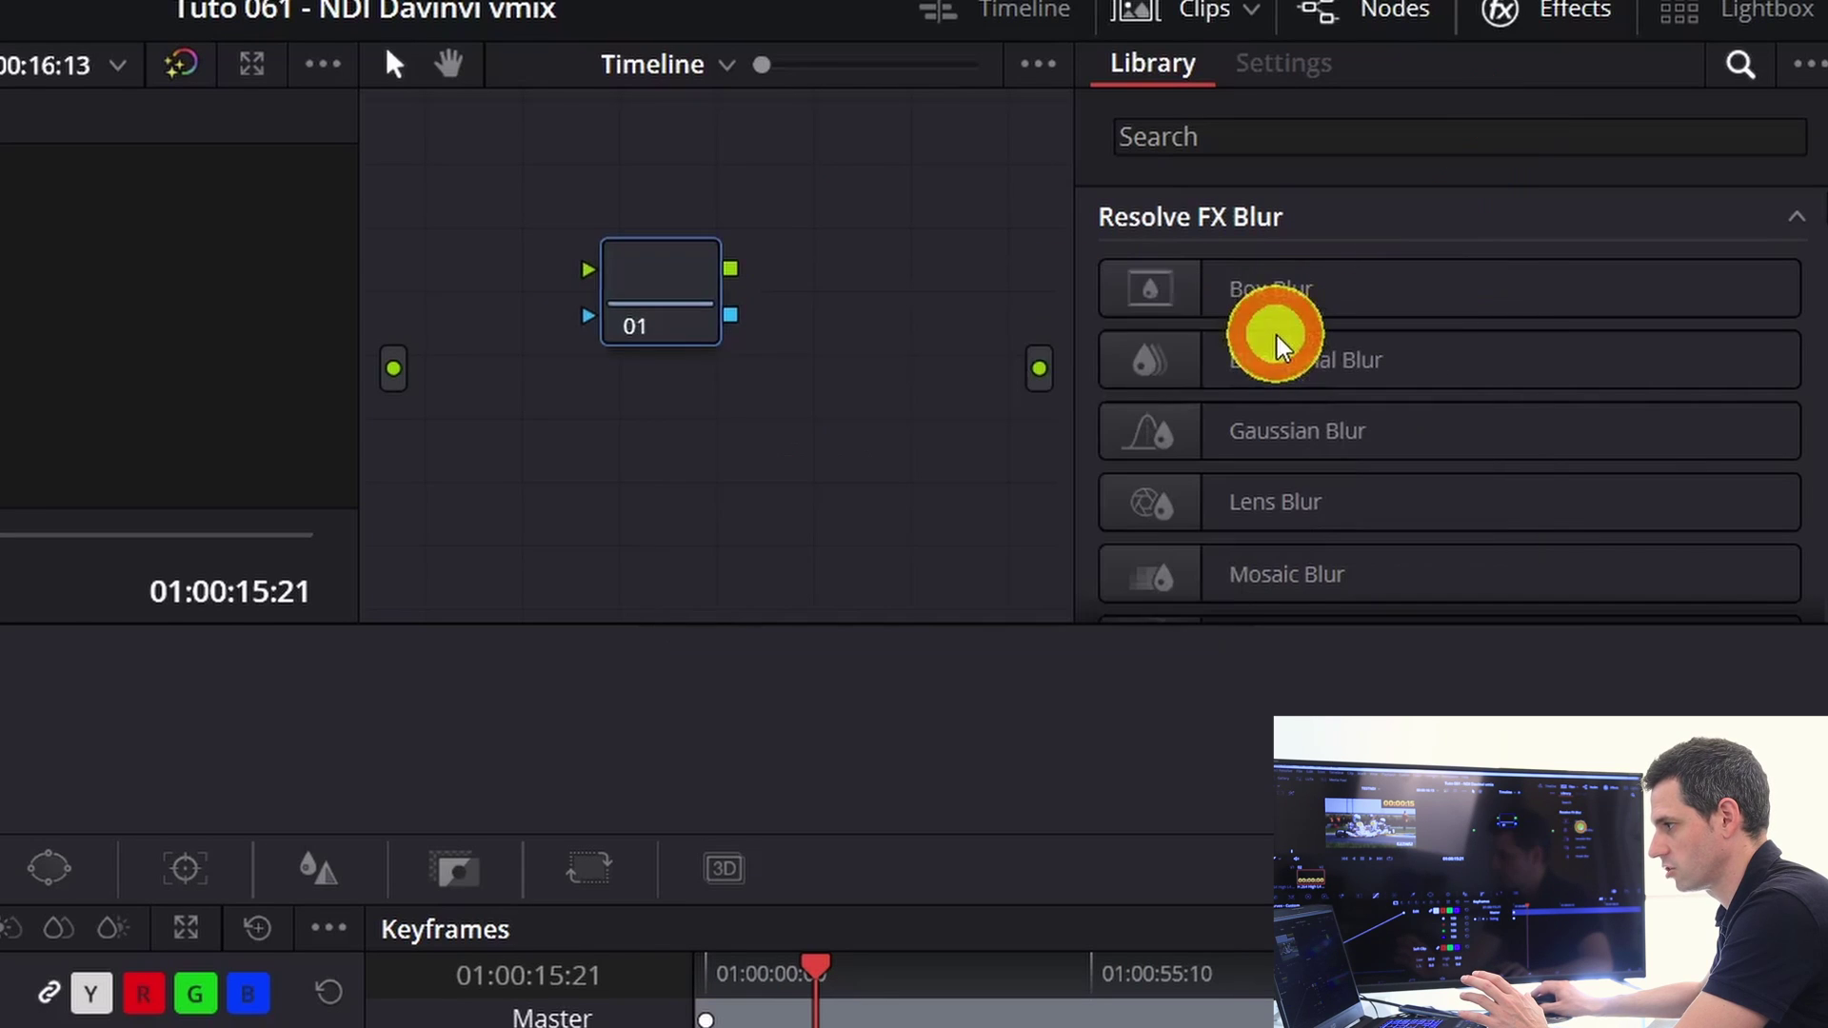
pyautogui.click(687, 286)
pyautogui.moveTo(687, 285); pyautogui.dragTo(723, 403)
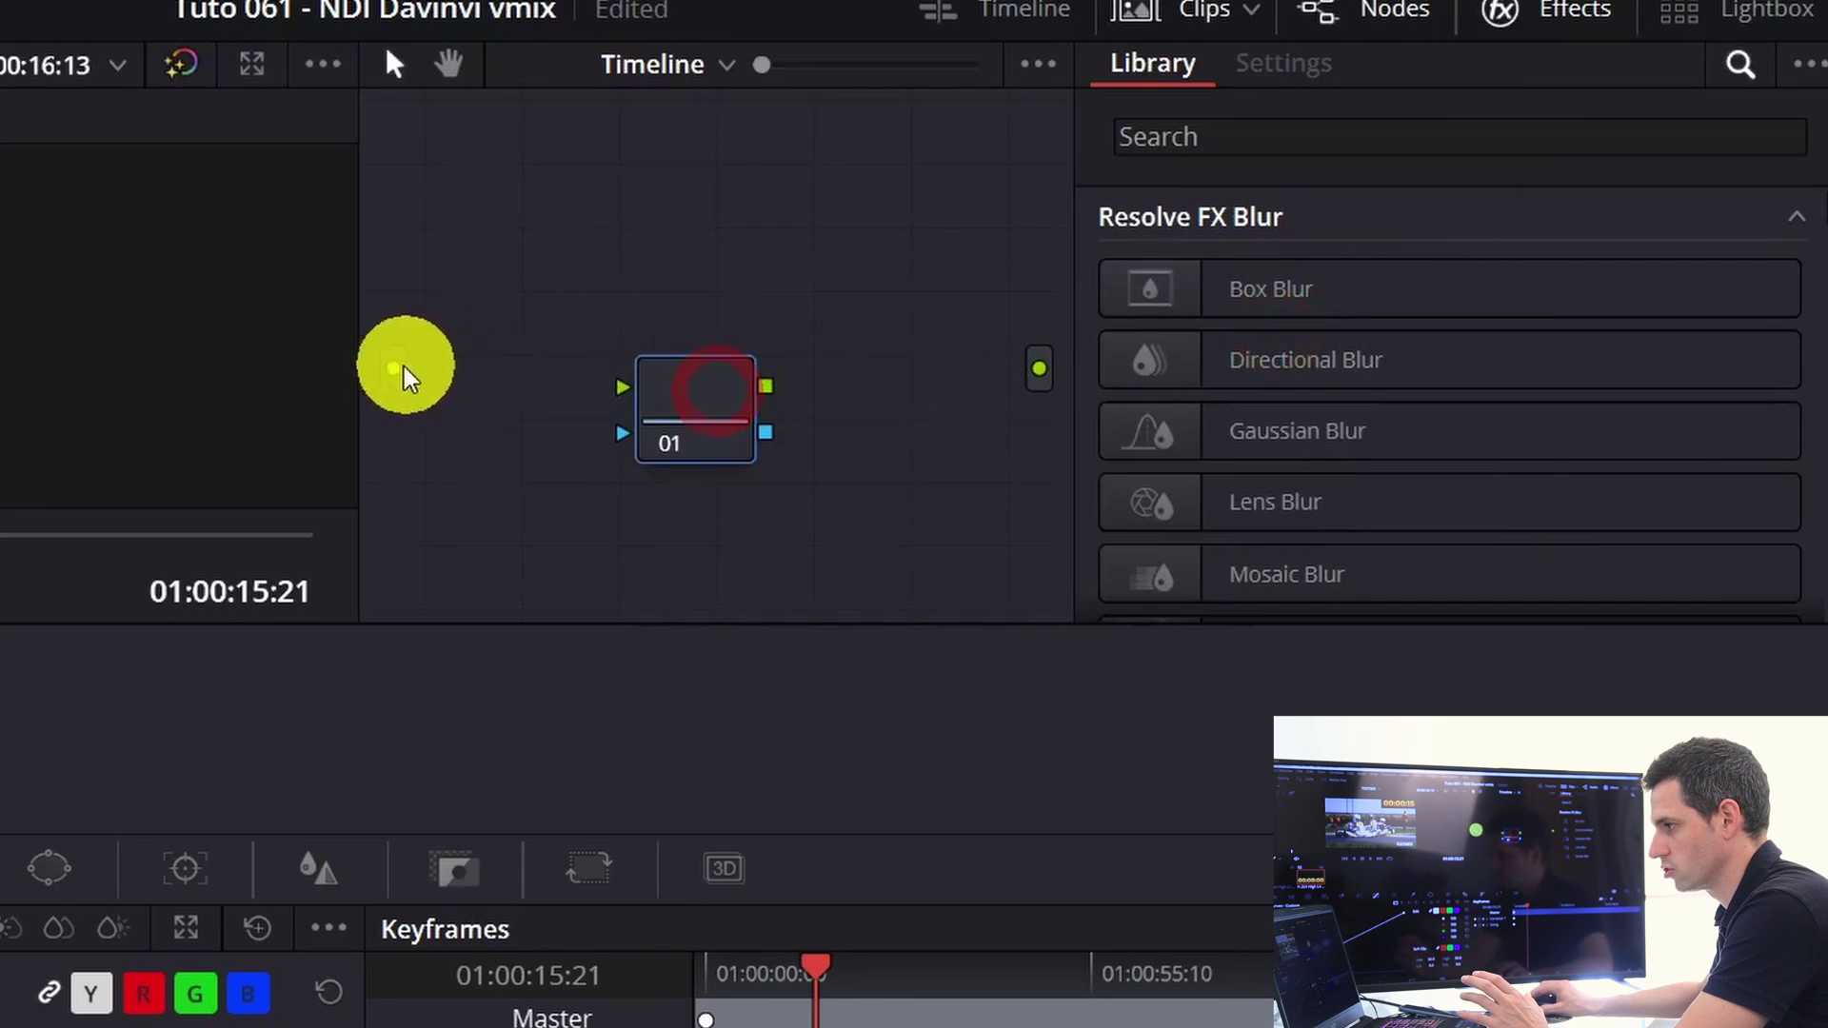
pyautogui.moveTo(393, 368); pyautogui.dragTo(633, 407)
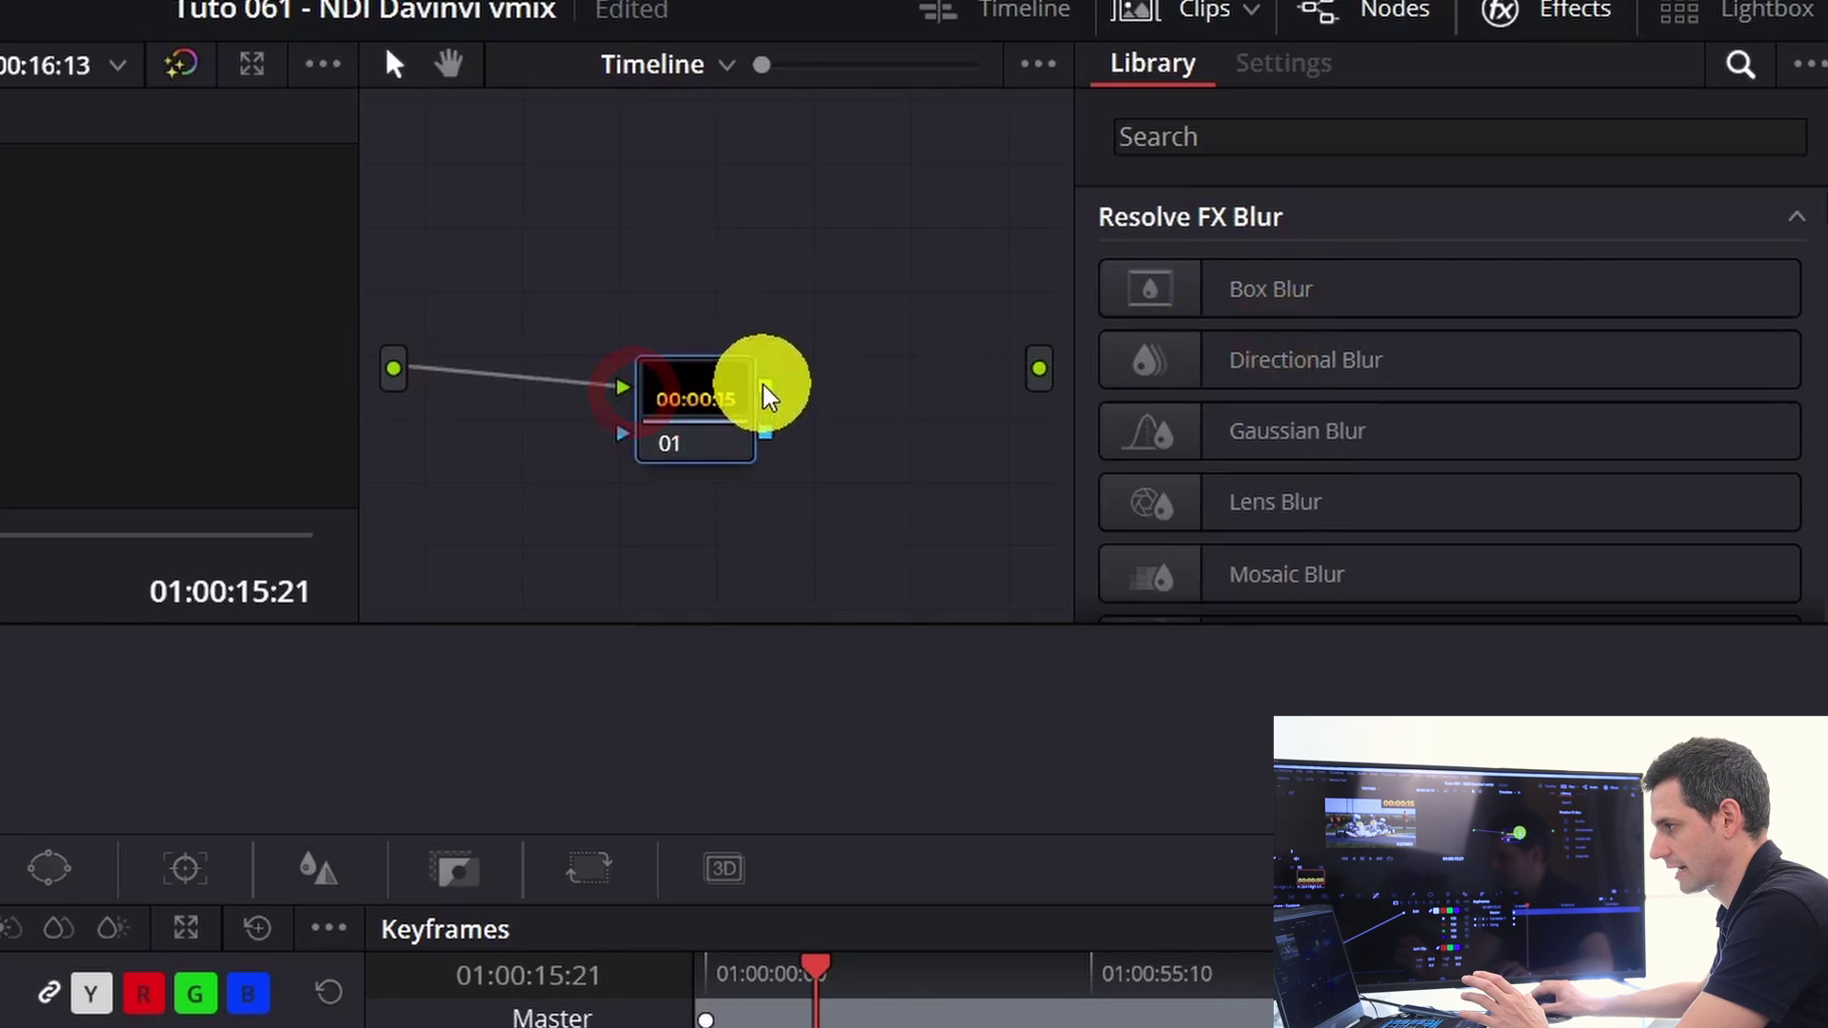
pyautogui.moveTo(1046, 381); pyautogui.dragTo(1041, 373)
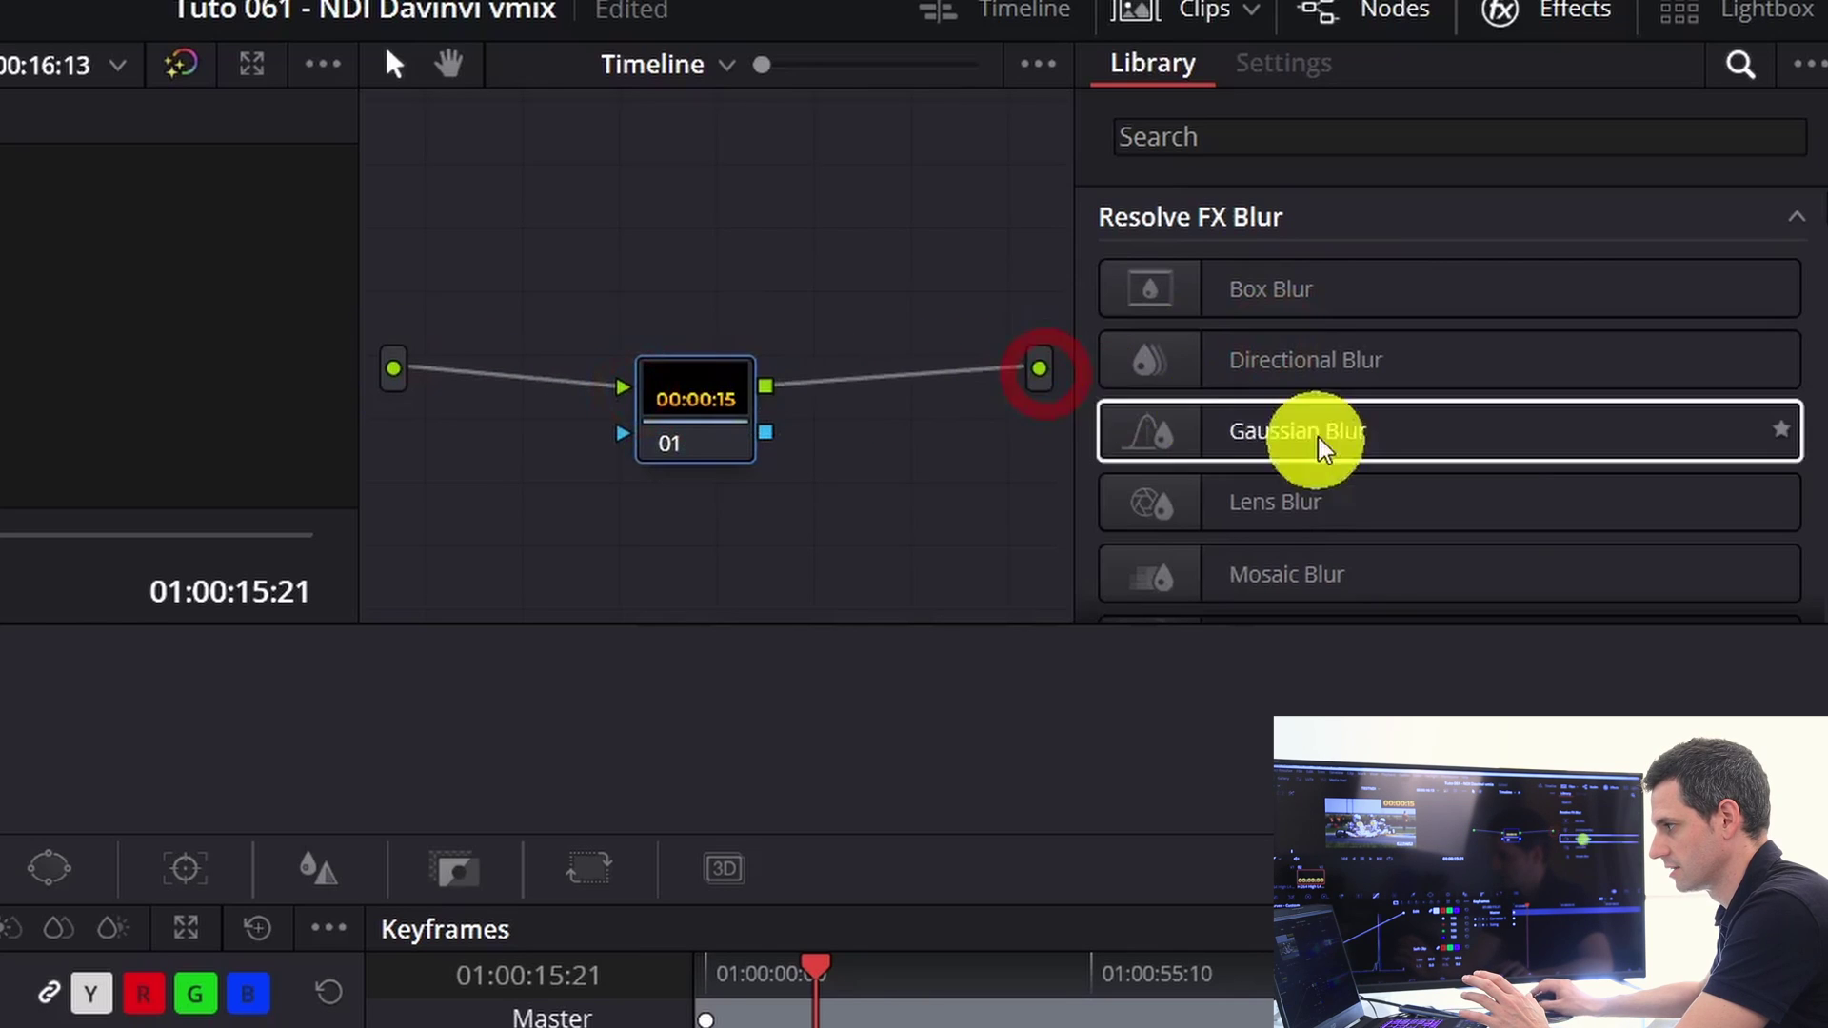
# Step: Search the Library and apply NobeOmniScope Connect to node 01
pyautogui.moveTo(705, 398); pyautogui.dragTo(752, 350)
pyautogui.write('o')
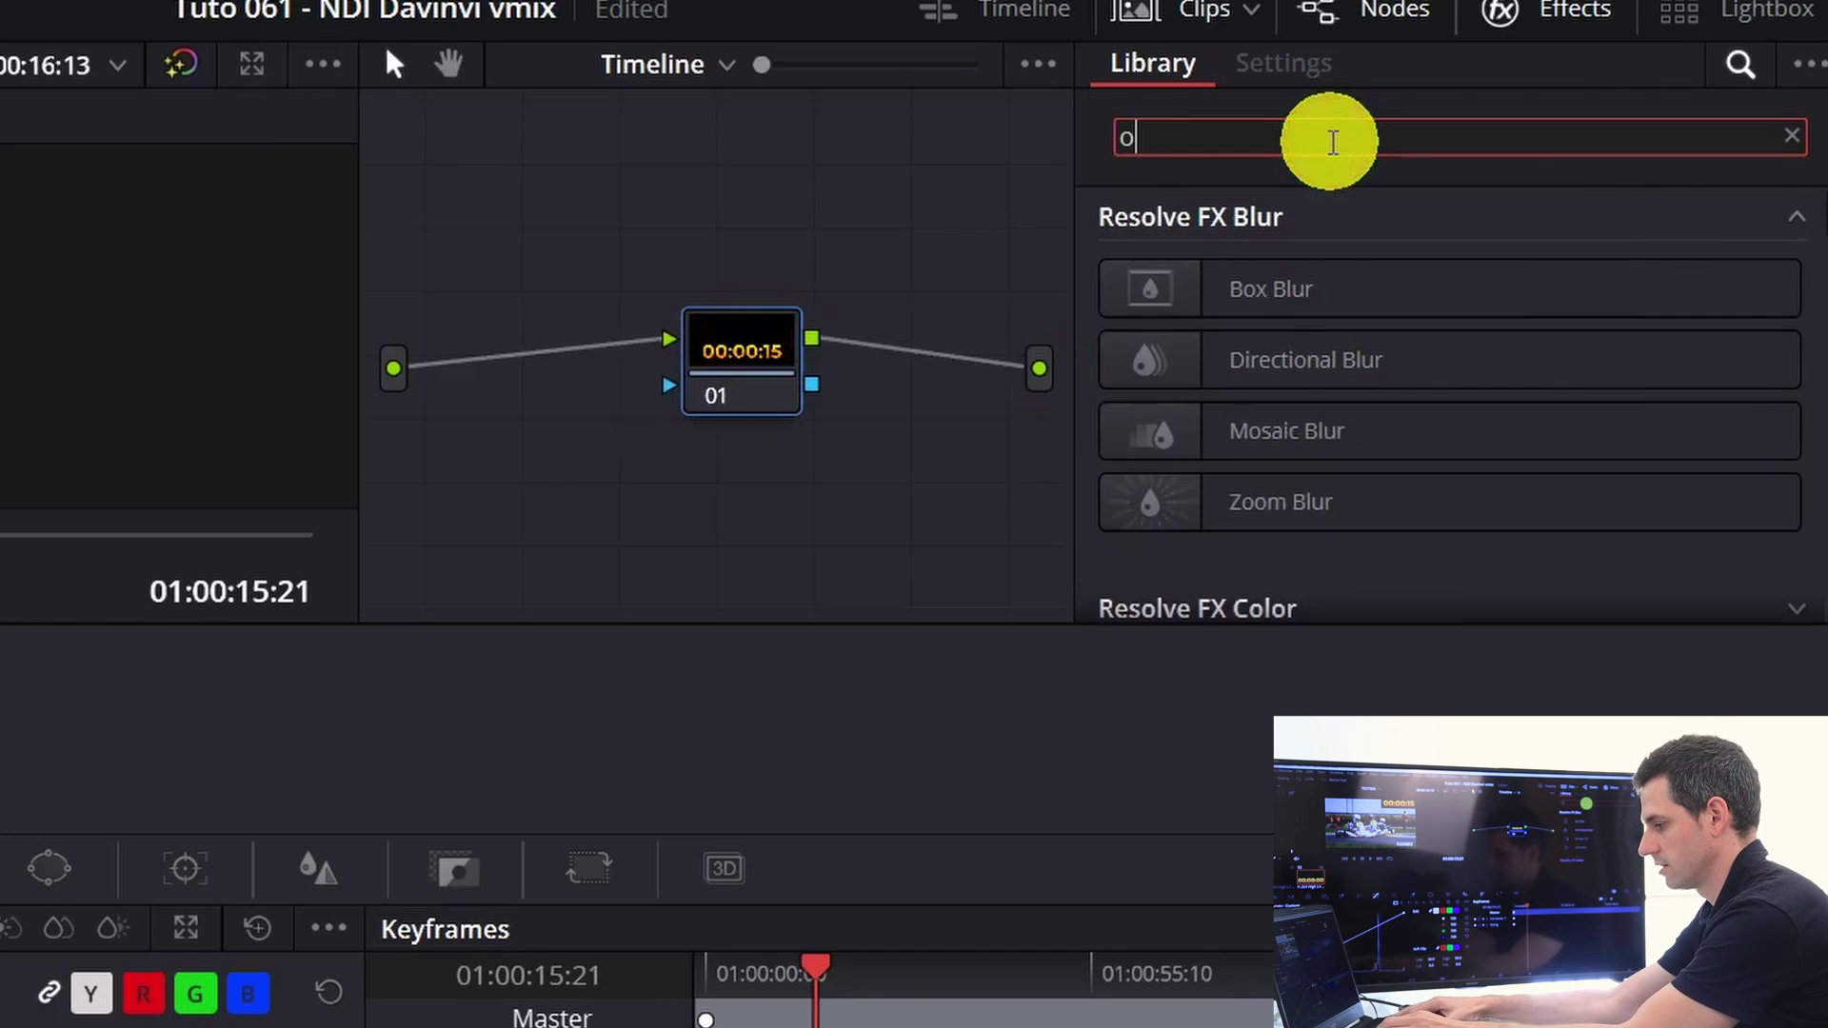
pyautogui.write('mn')
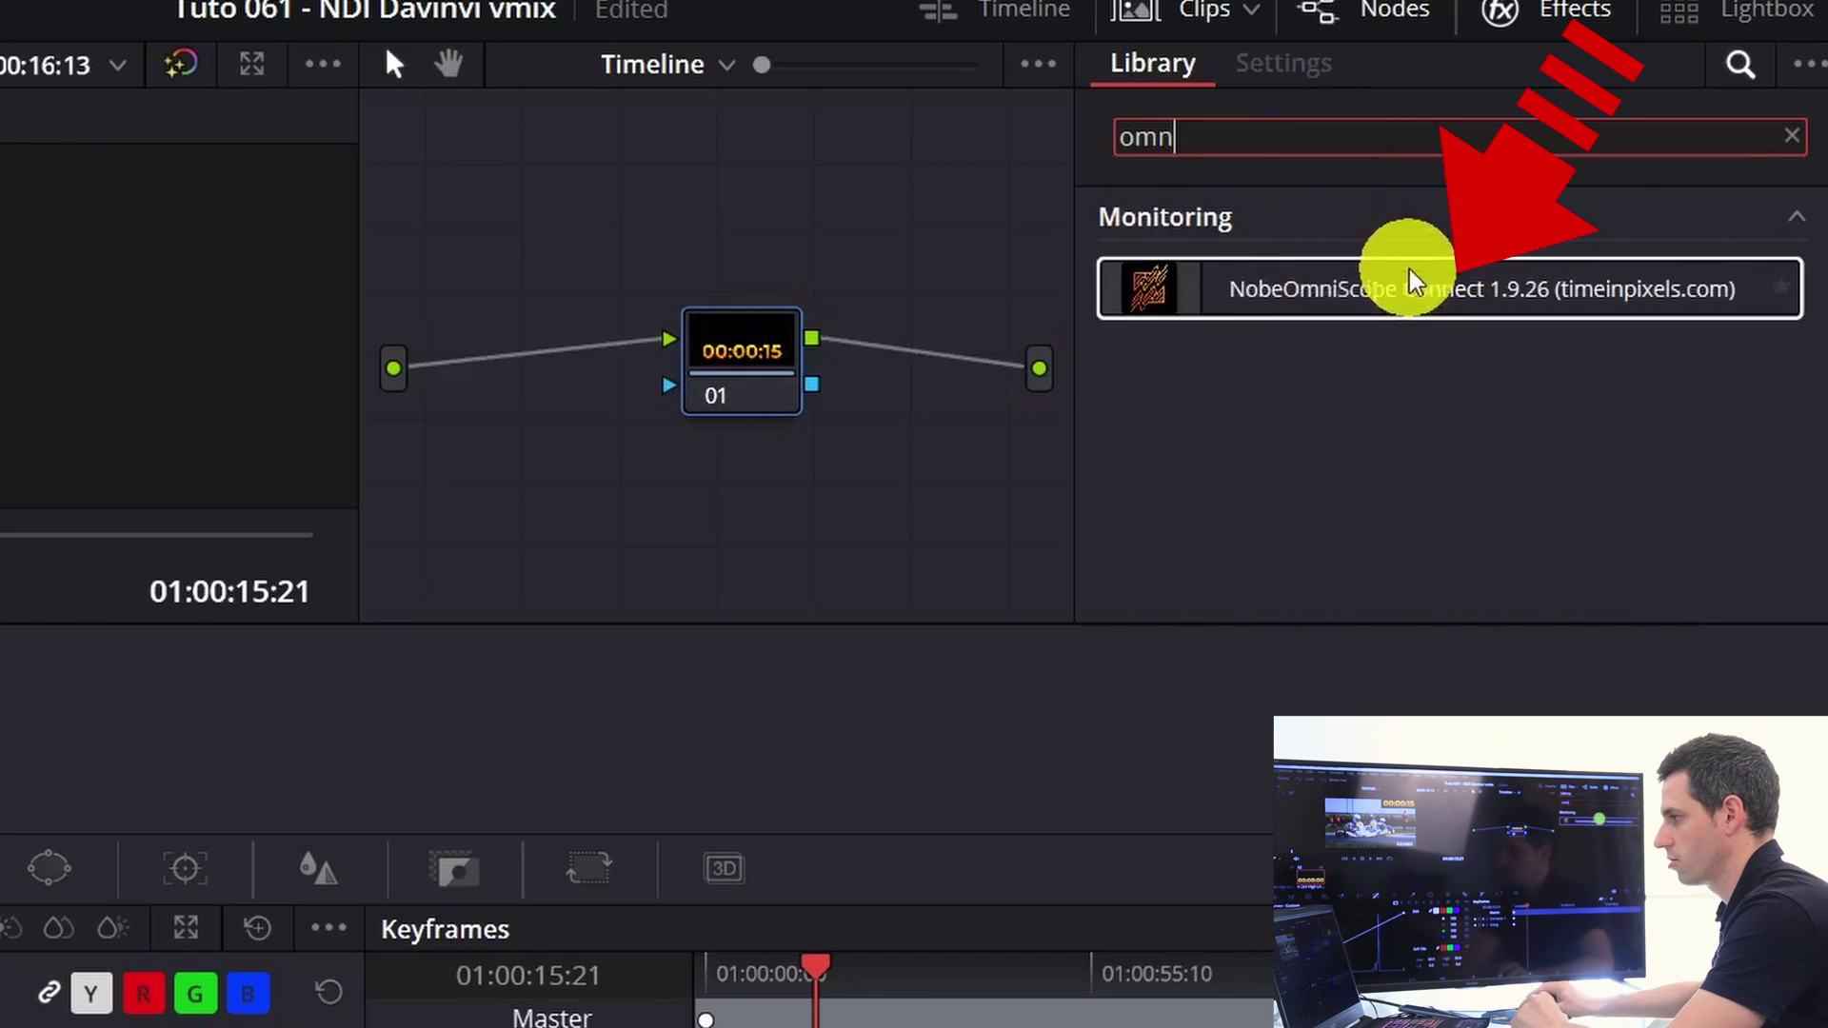
pyautogui.moveTo(1155, 300)
pyautogui.mouseDown()
pyautogui.moveTo(740, 350)
pyautogui.moveTo(752, 364)
pyautogui.mouseUp()
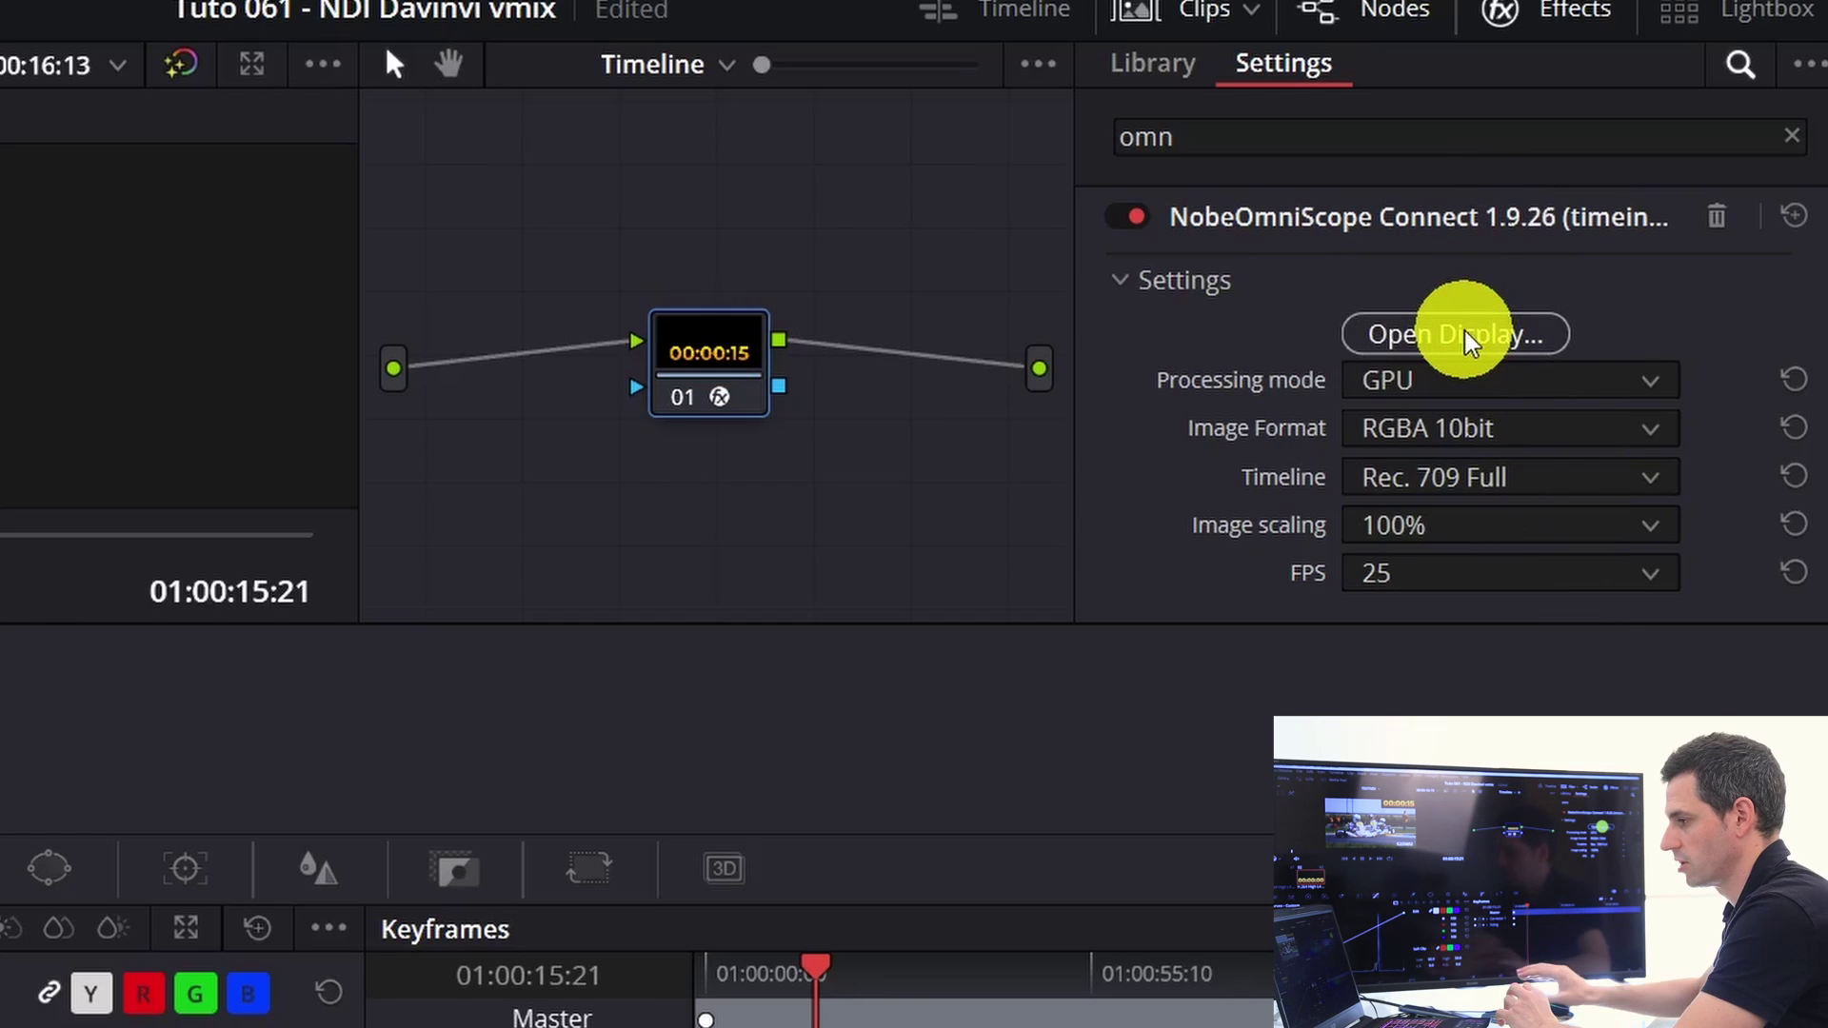
# Step: In OmniScope, connect to the DaVinci Resolve source through Connect > DaVinci Resolve settings
pyautogui.click(1471, 339)
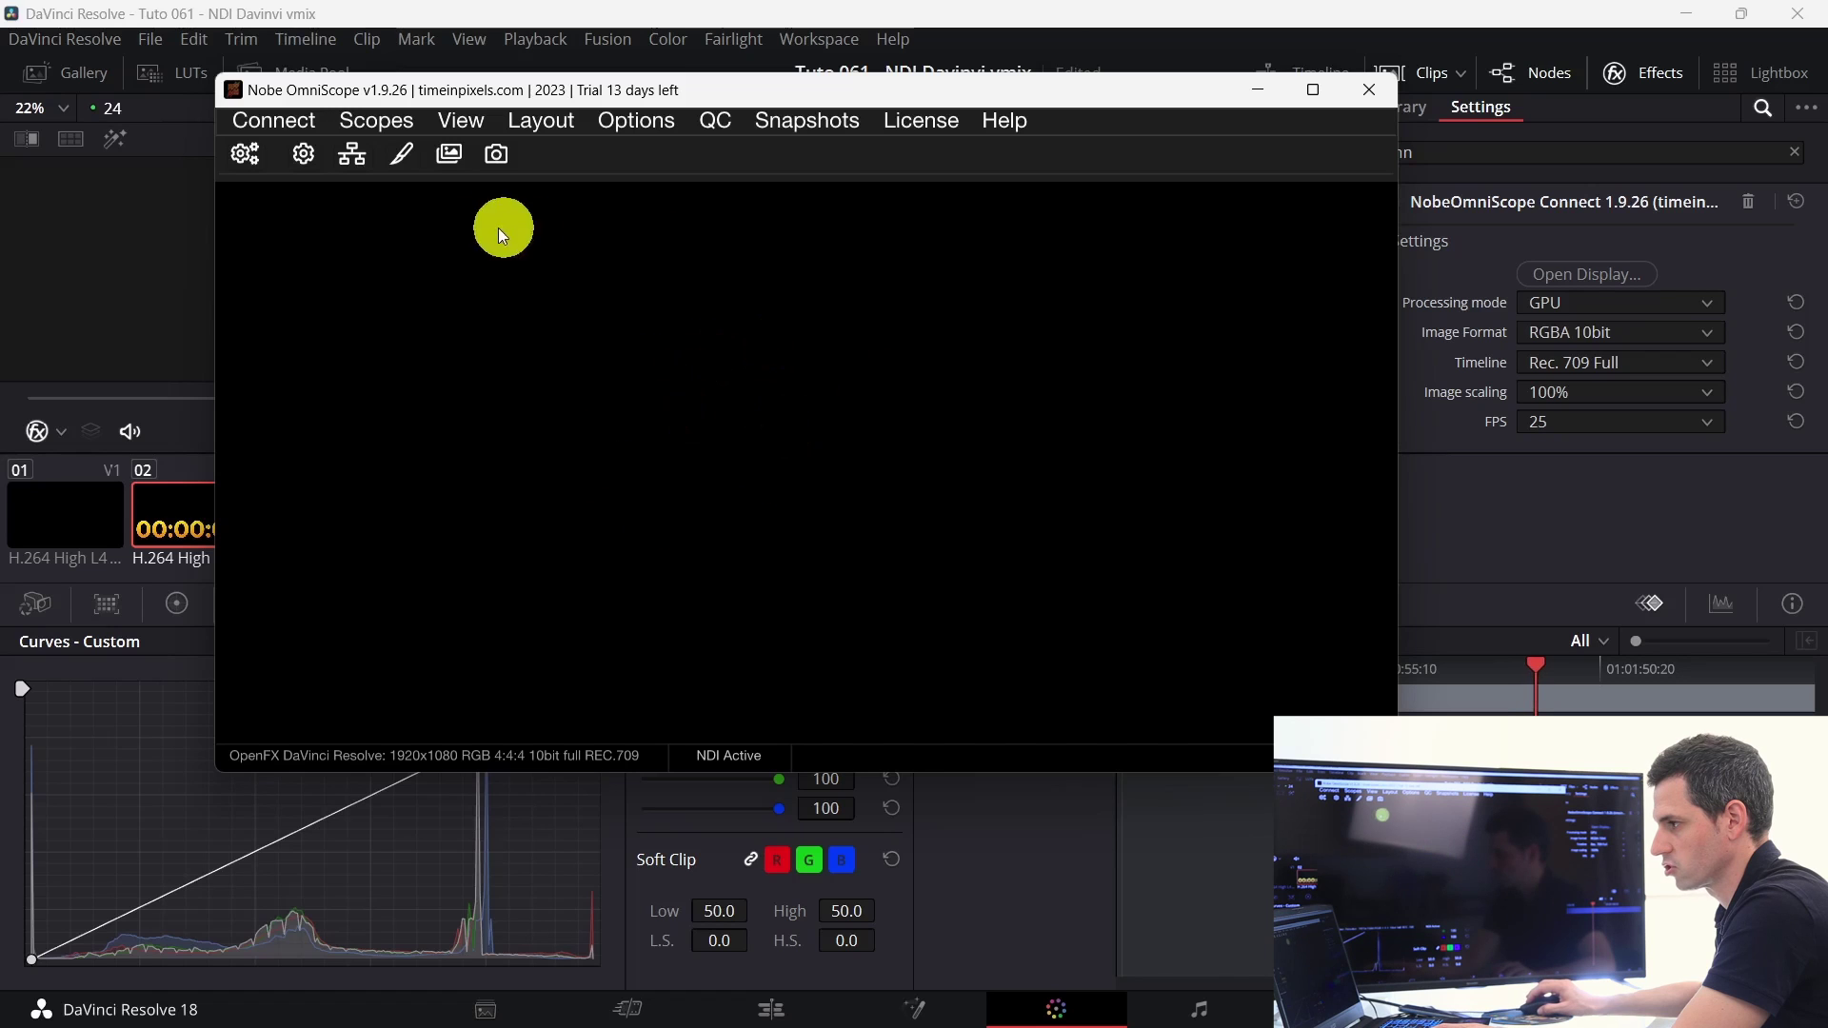
pyautogui.click(288, 131)
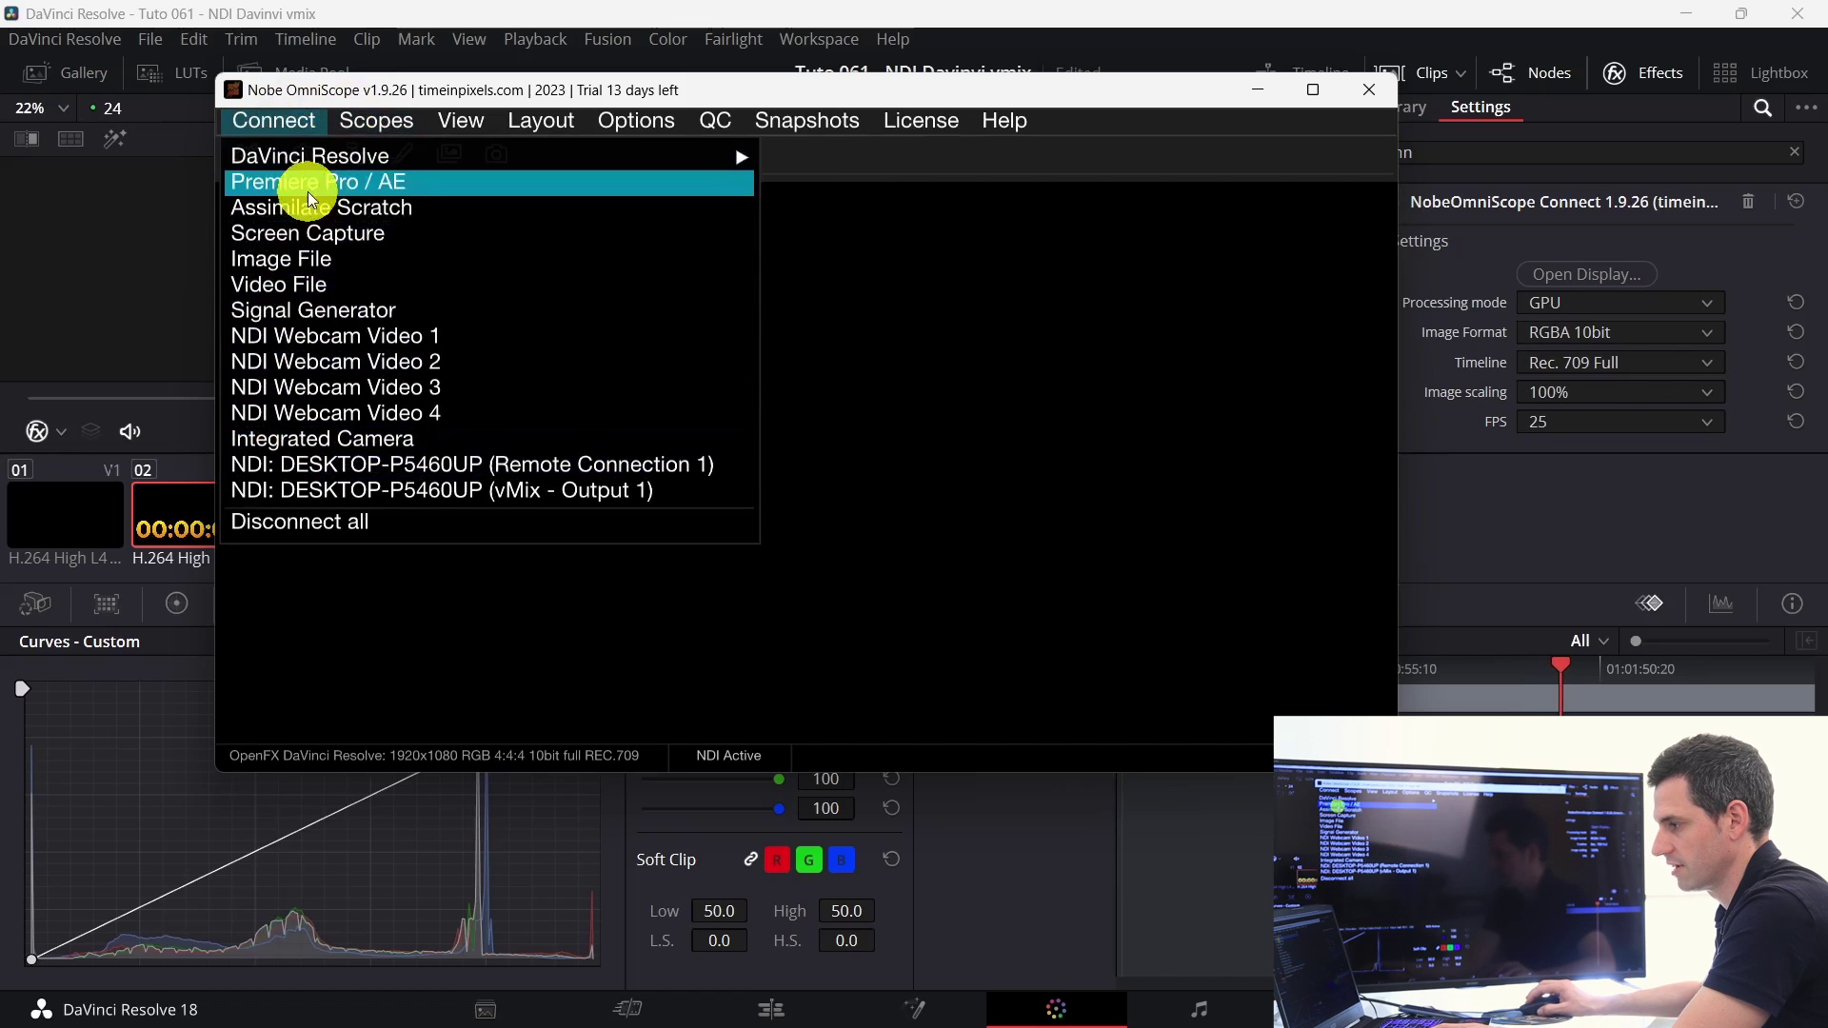
pyautogui.moveTo(385, 158)
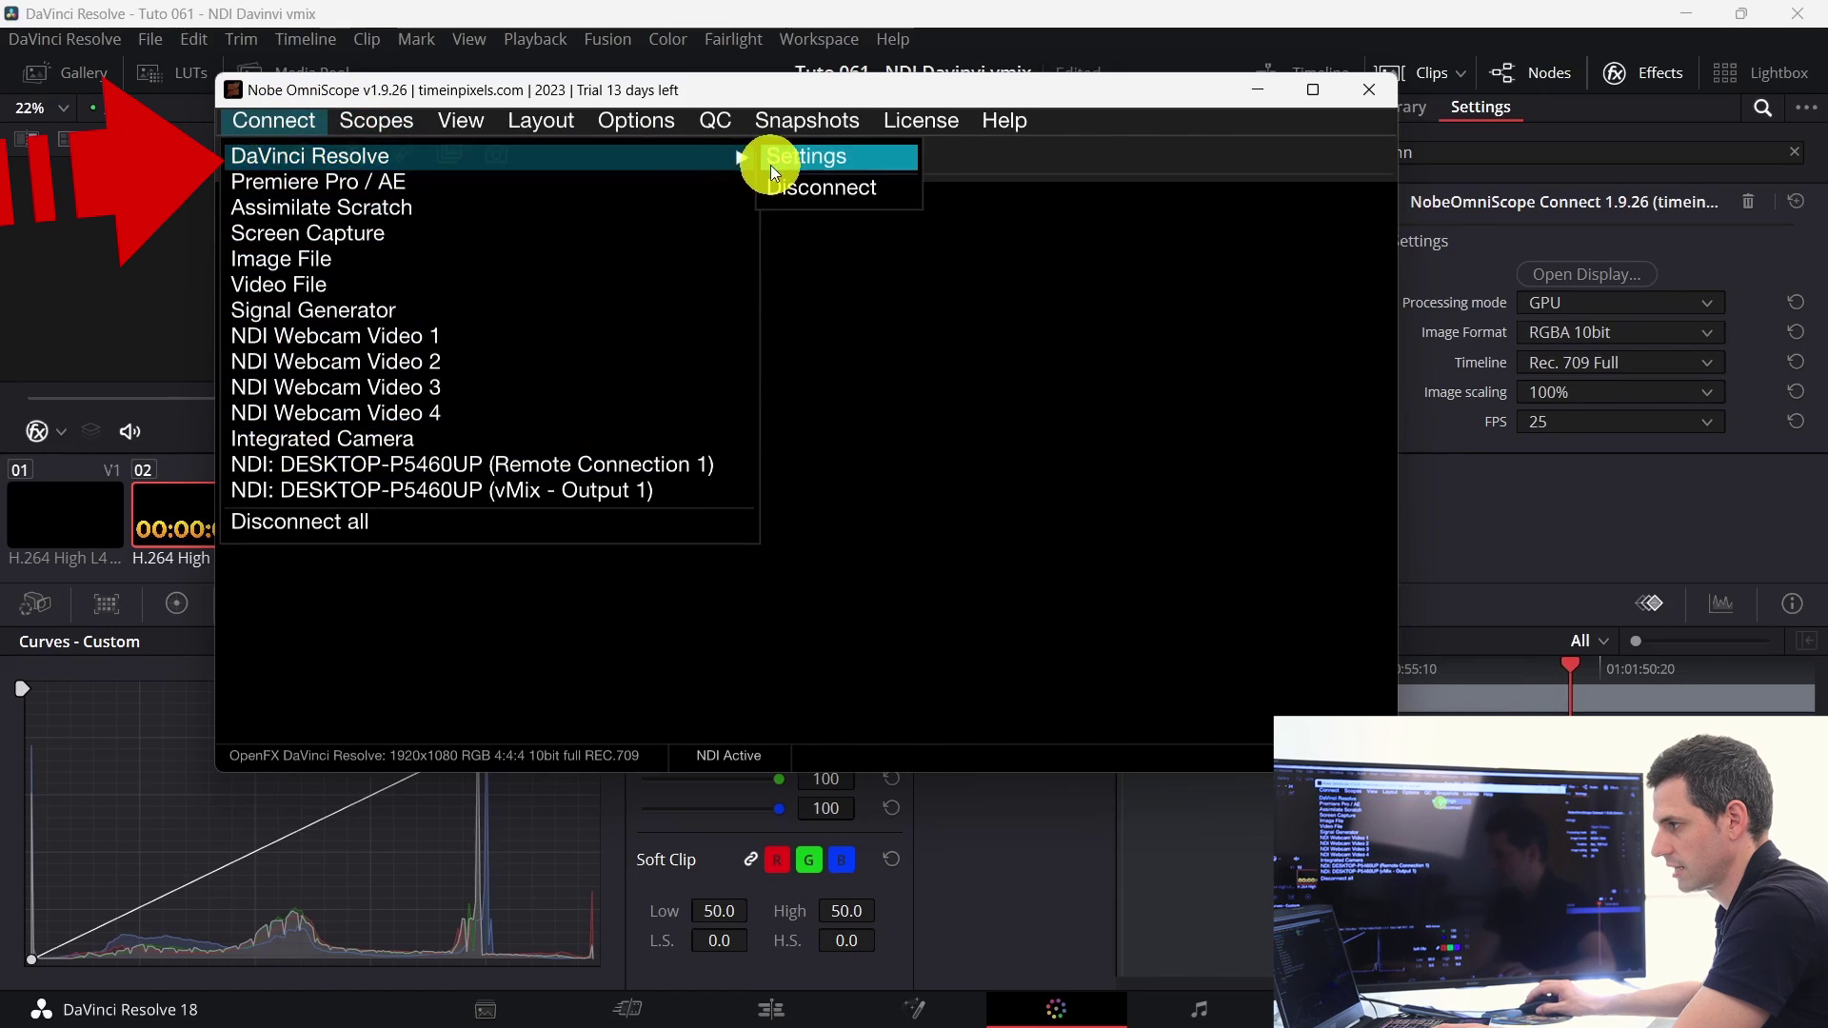
pyautogui.click(938, 365)
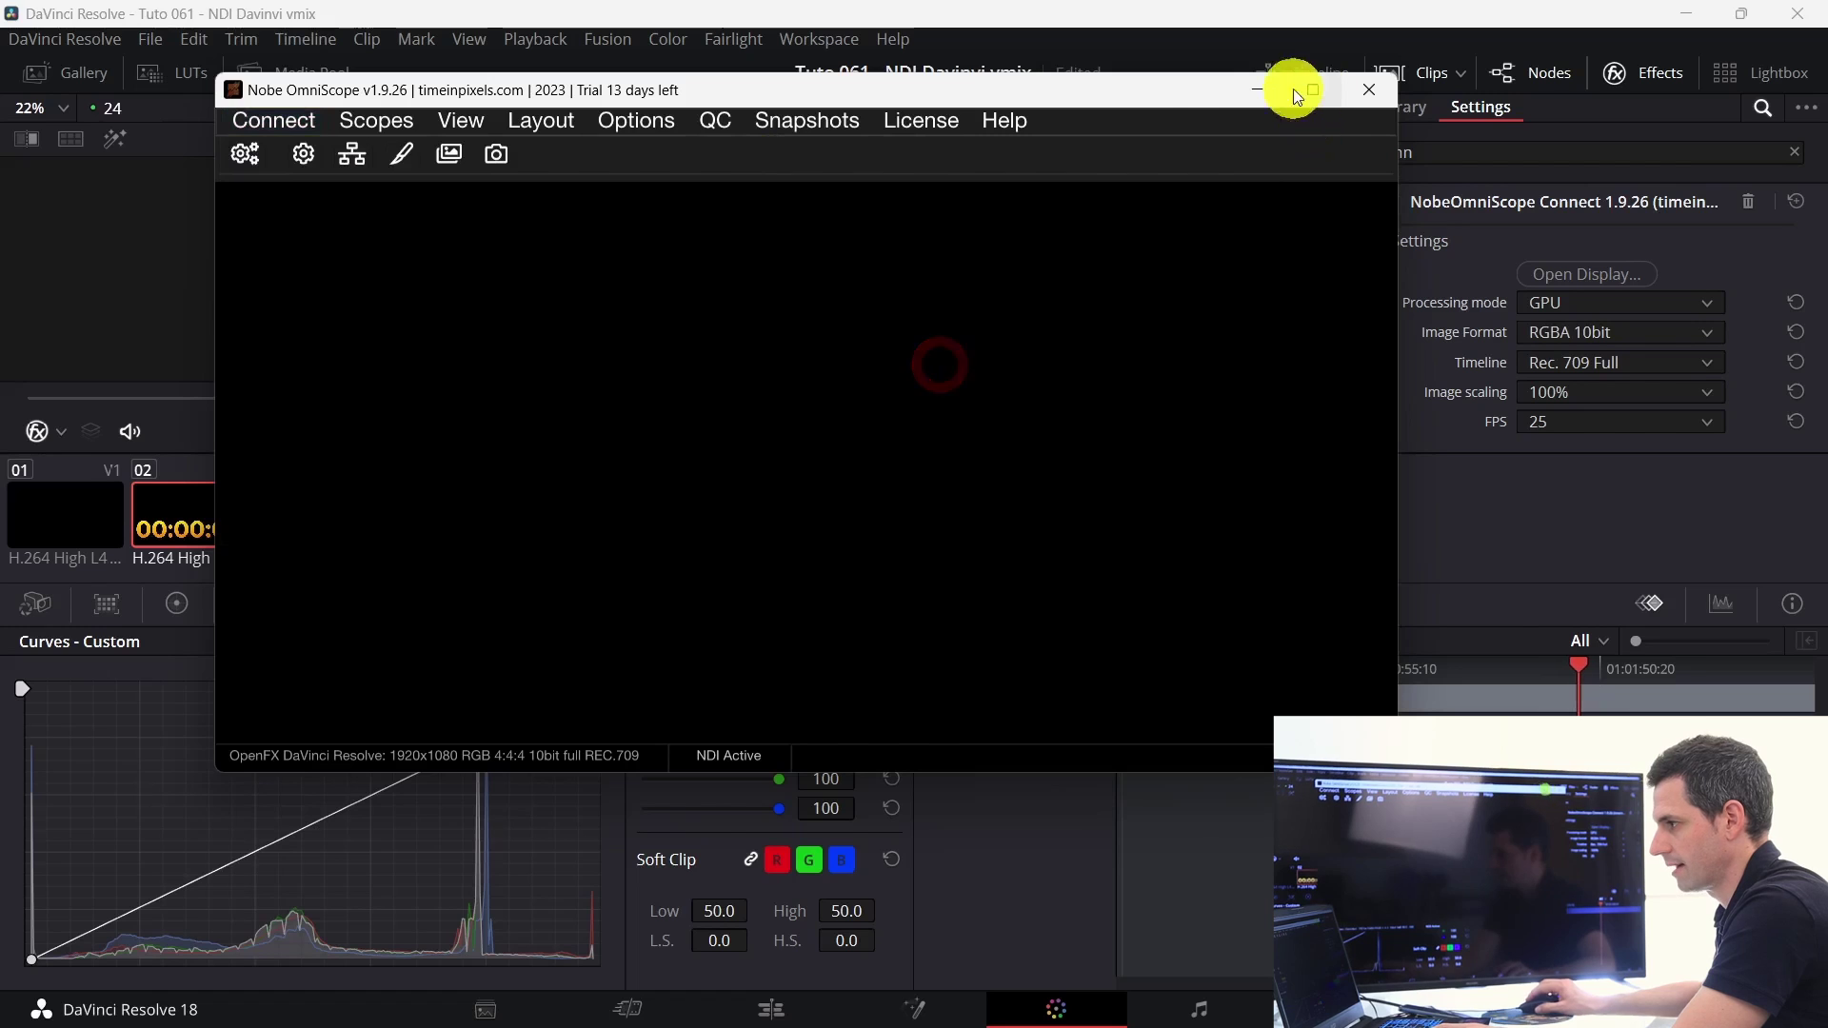
# Step: Float the NDI Settings panel centre-right and maximize the OmniScope window
pyautogui.click(350, 158)
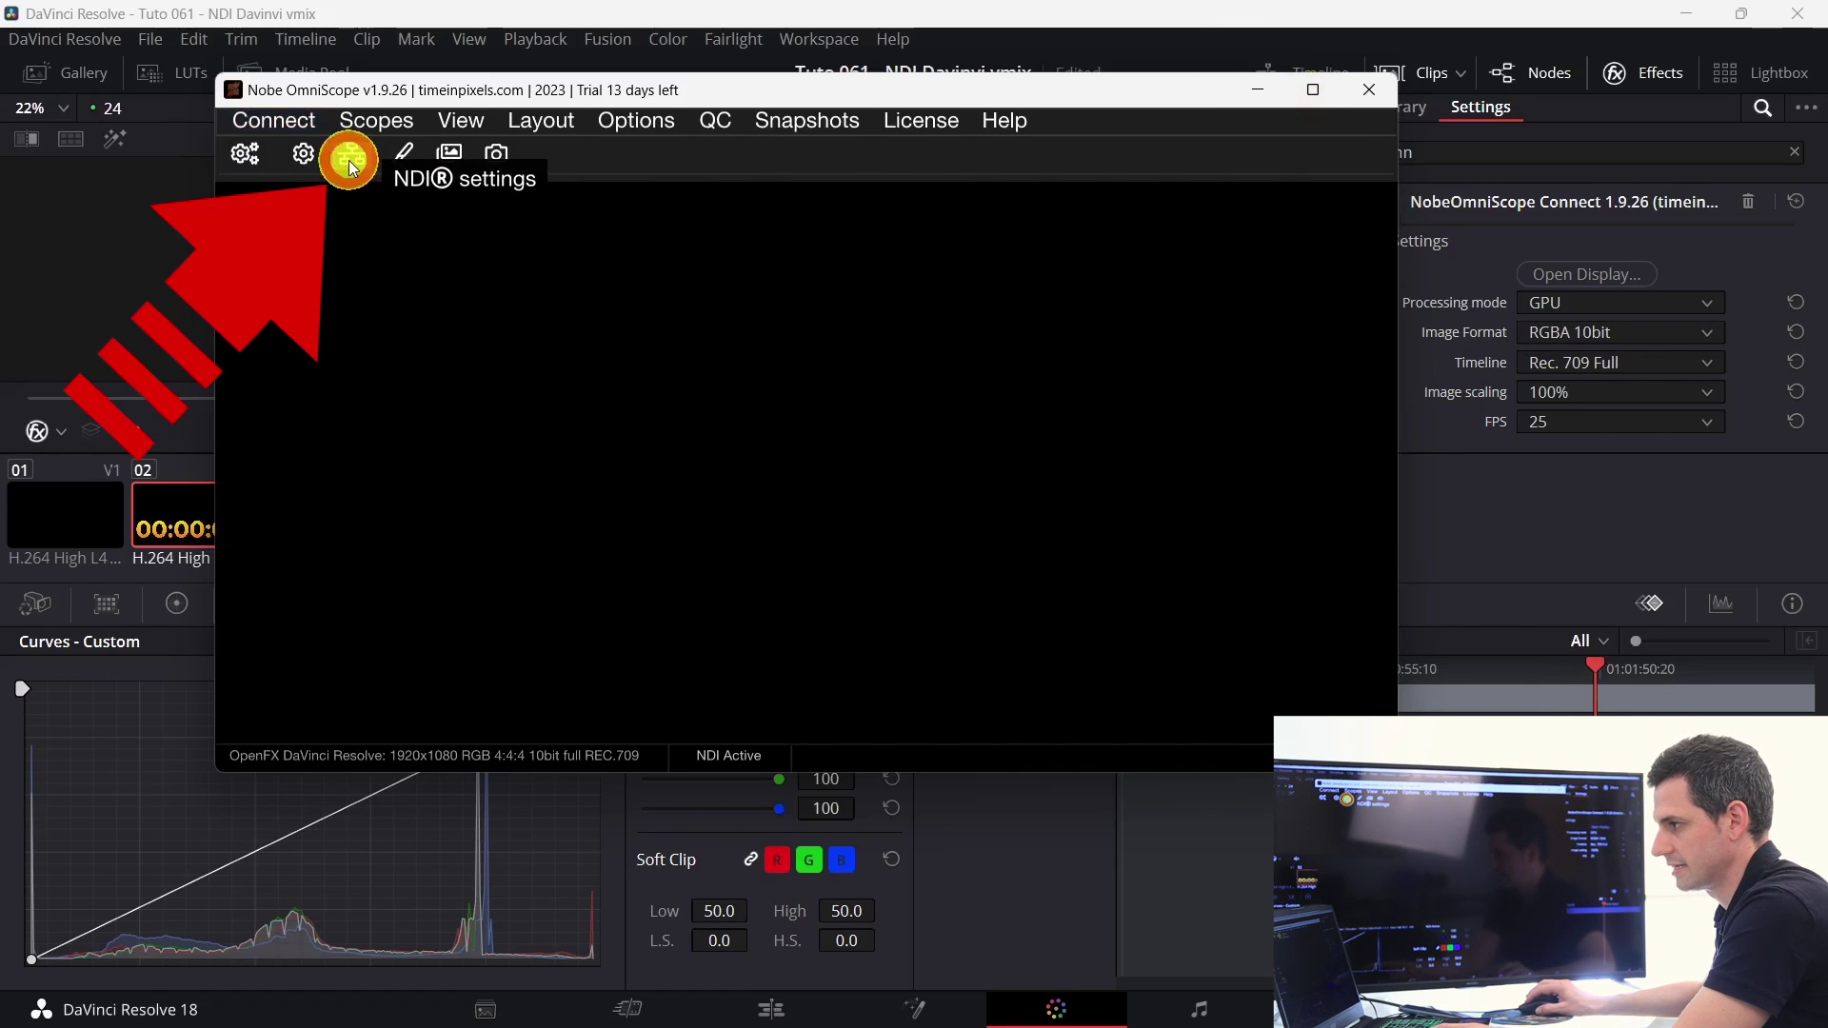
pyautogui.moveTo(1214, 257); pyautogui.dragTo(576, 198)
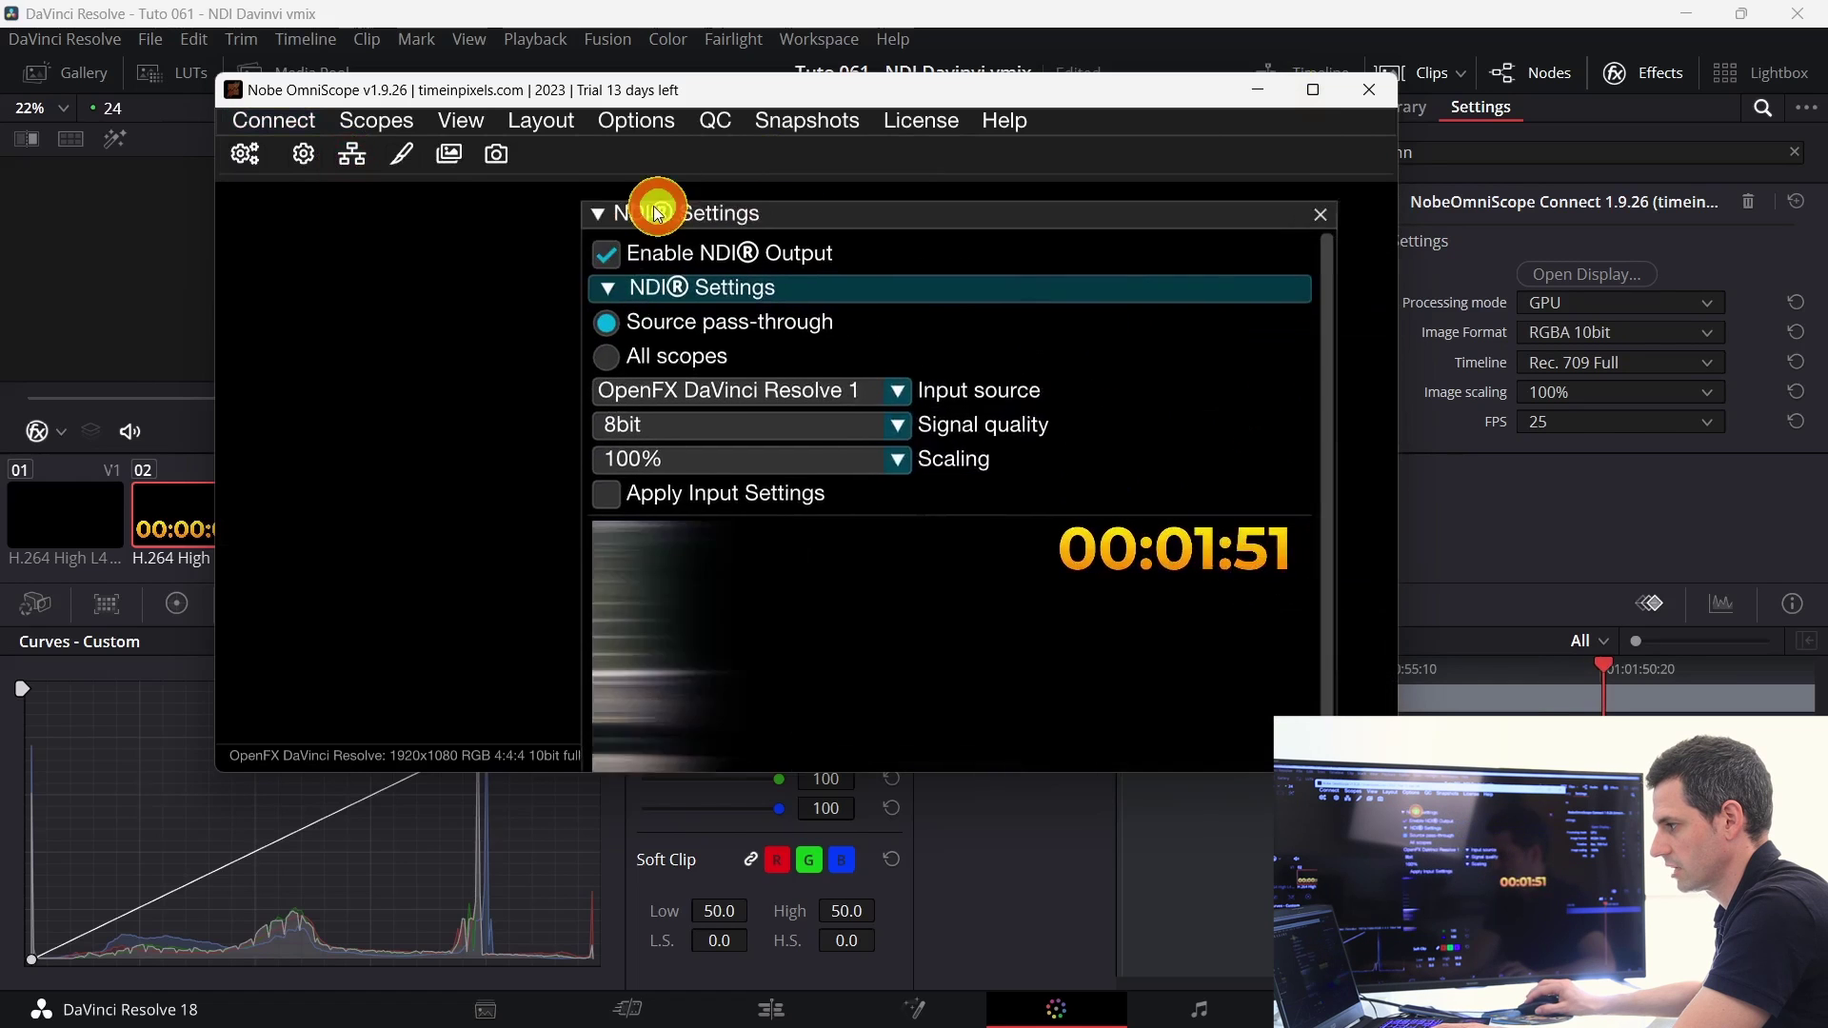
pyautogui.click(1542, 677)
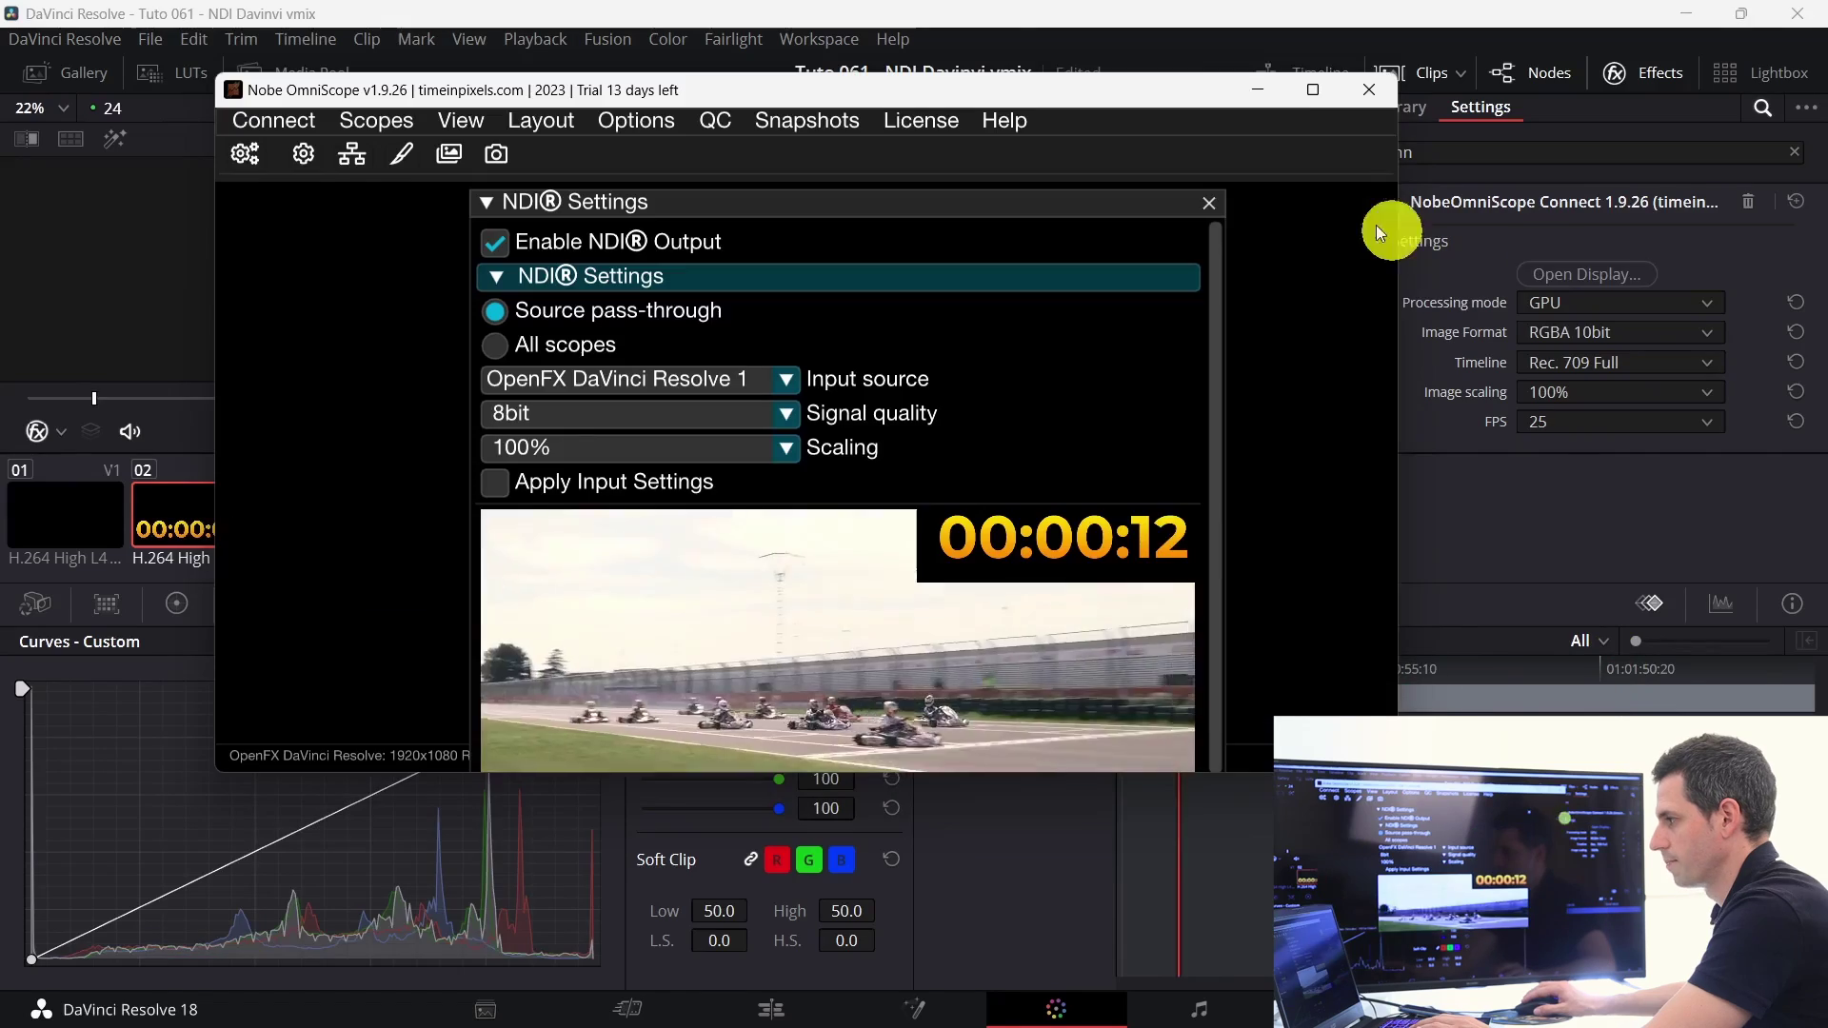
pyautogui.click(1315, 87)
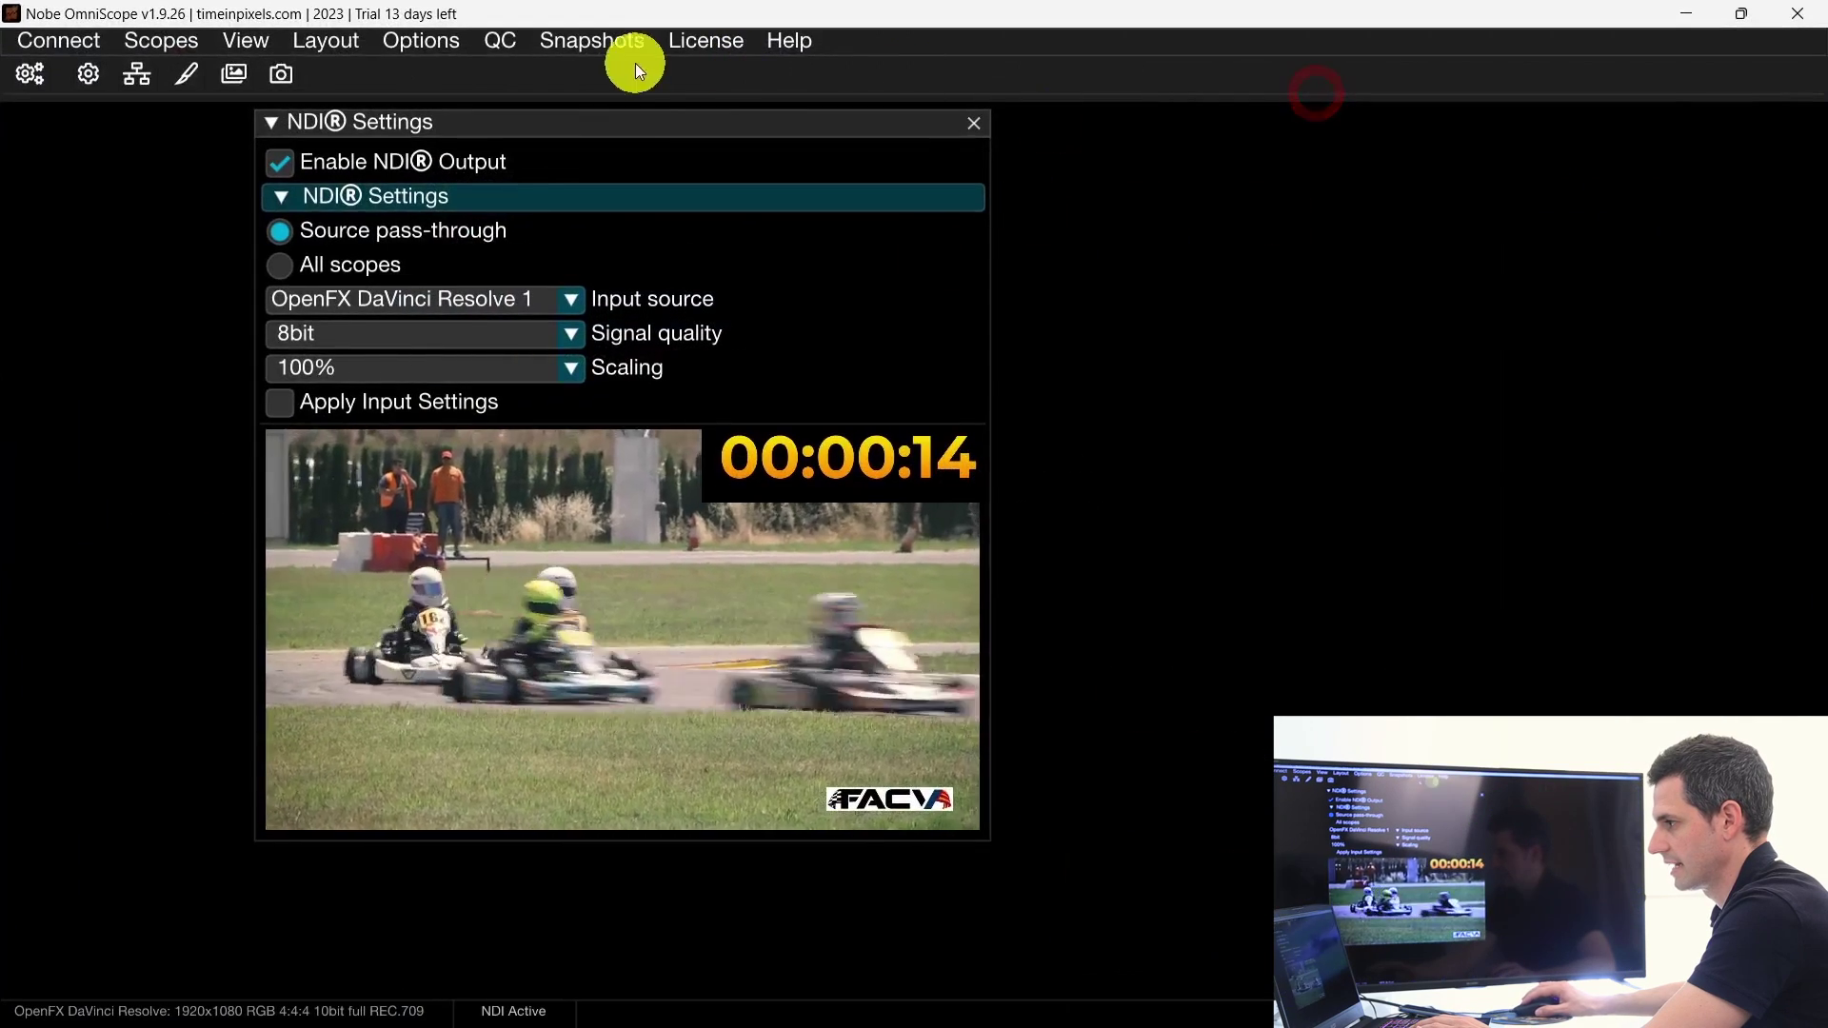
pyautogui.moveTo(626, 130); pyautogui.dragTo(1154, 184)
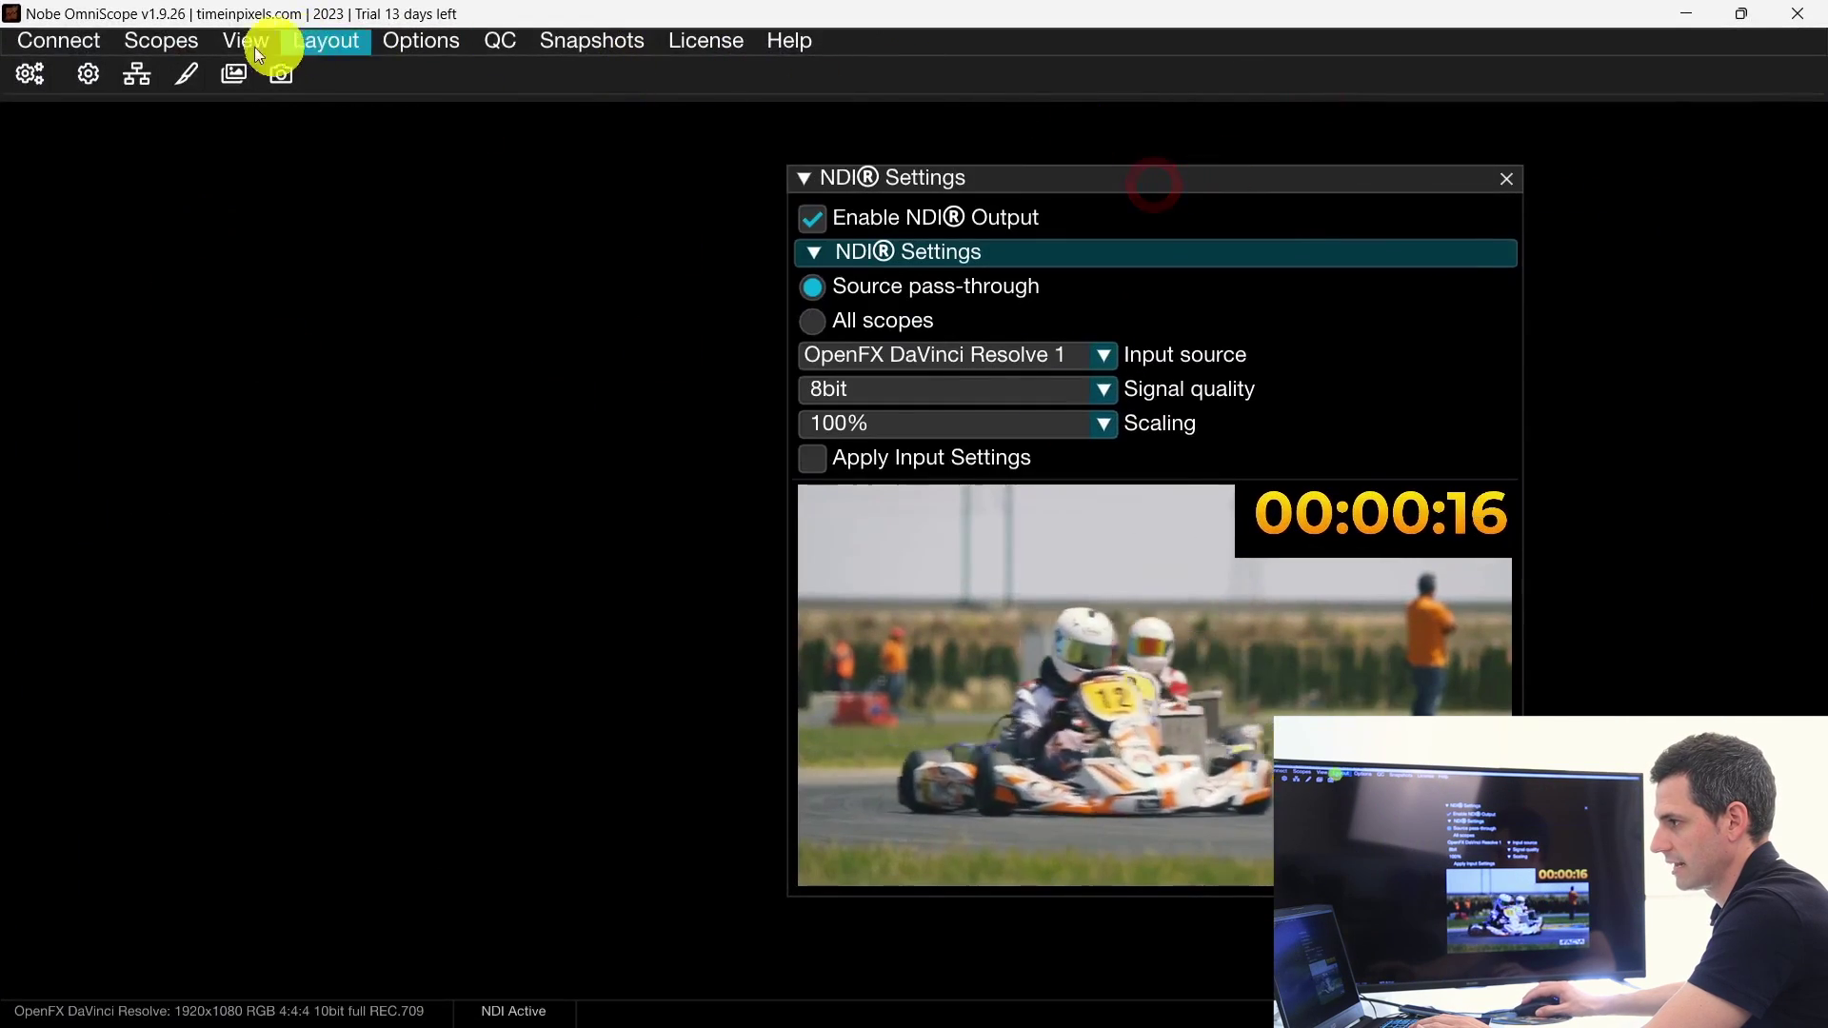
# Step: Add a Histogram scope docked left and a False Color scope docked across the top
pyautogui.click(189, 43)
pyautogui.click(186, 246)
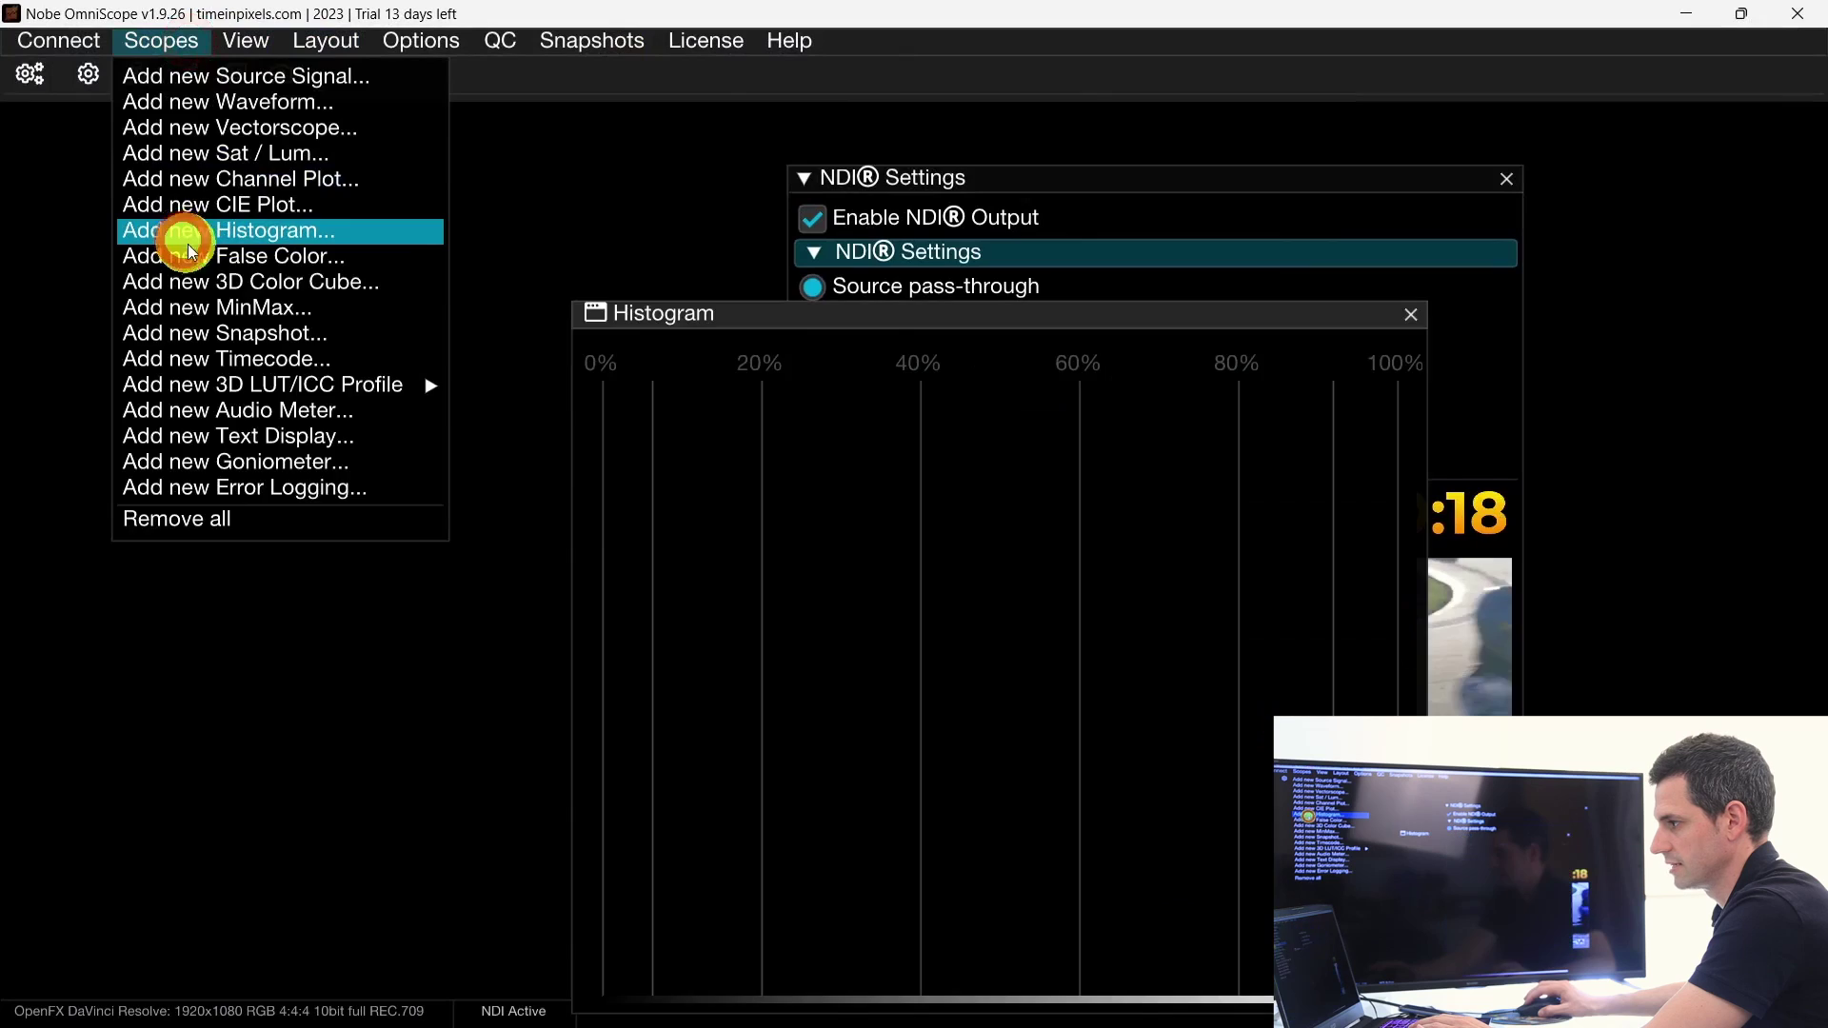
pyautogui.moveTo(767, 323)
pyautogui.mouseDown()
pyautogui.moveTo(517, 171)
pyautogui.moveTo(24, 530)
pyautogui.mouseUp()
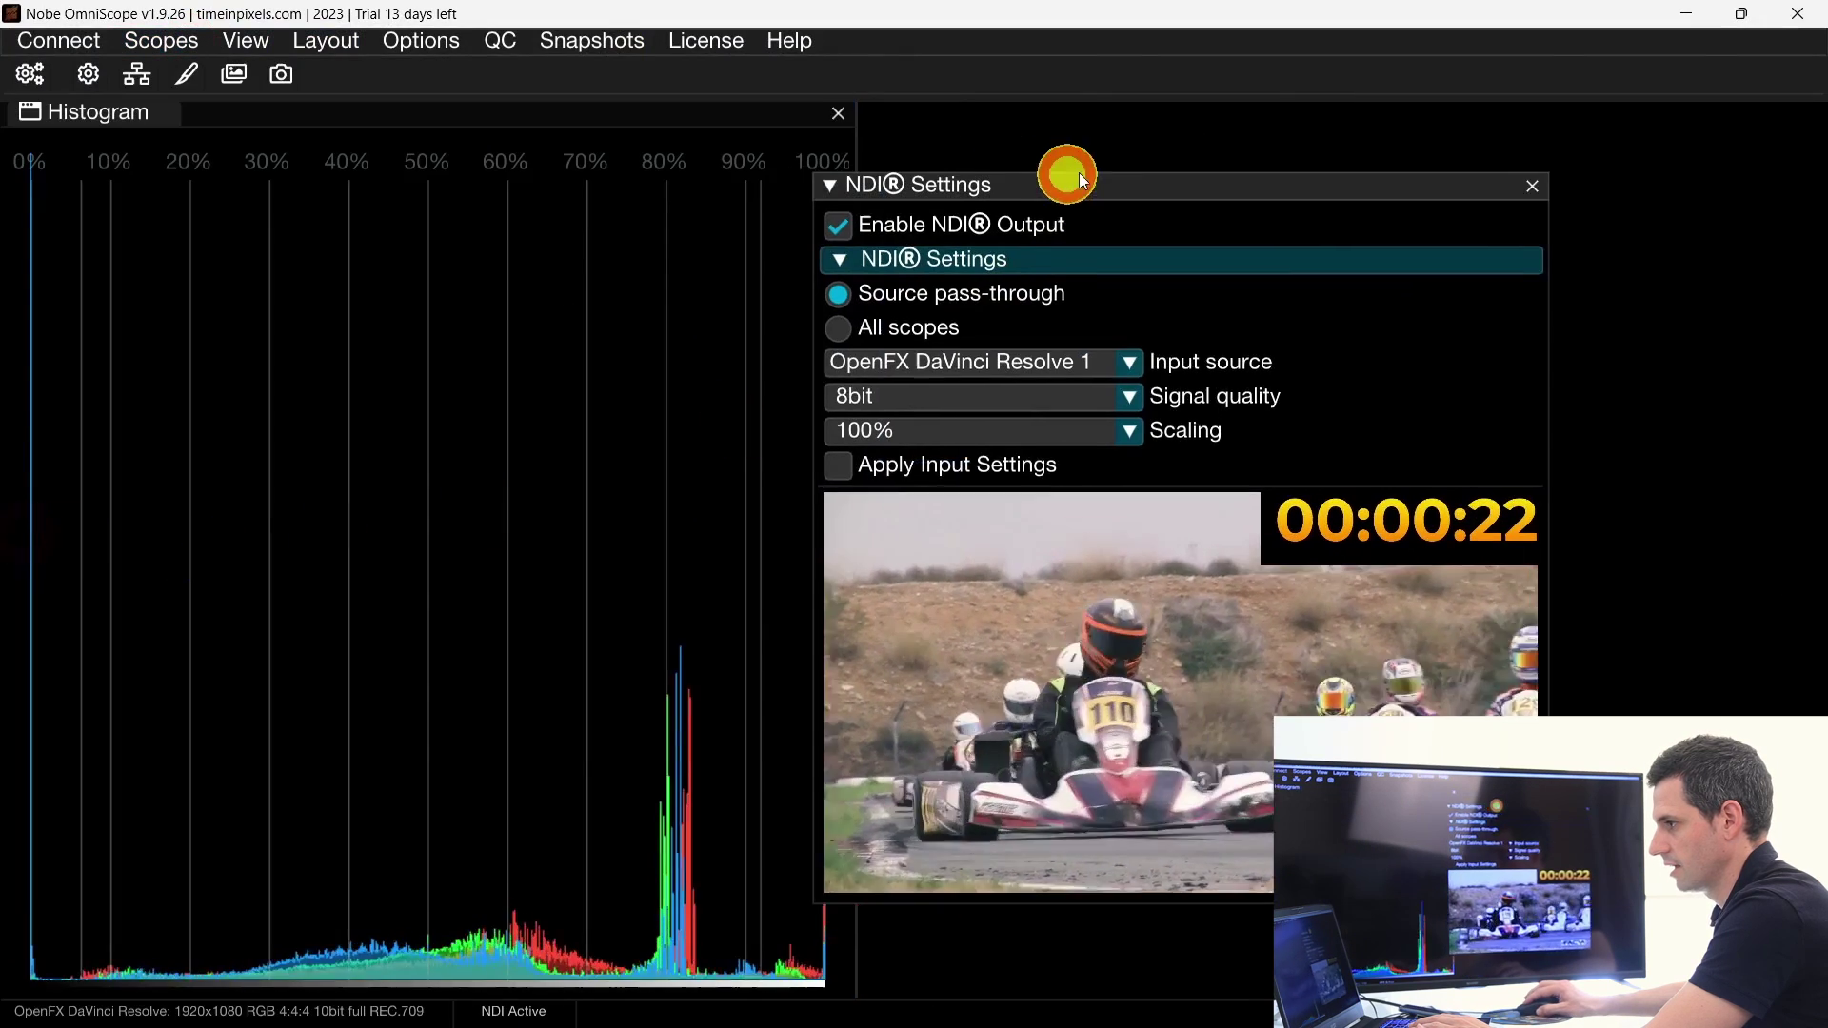
pyautogui.moveTo(1025, 177); pyautogui.dragTo(1141, 177)
pyautogui.click(164, 40)
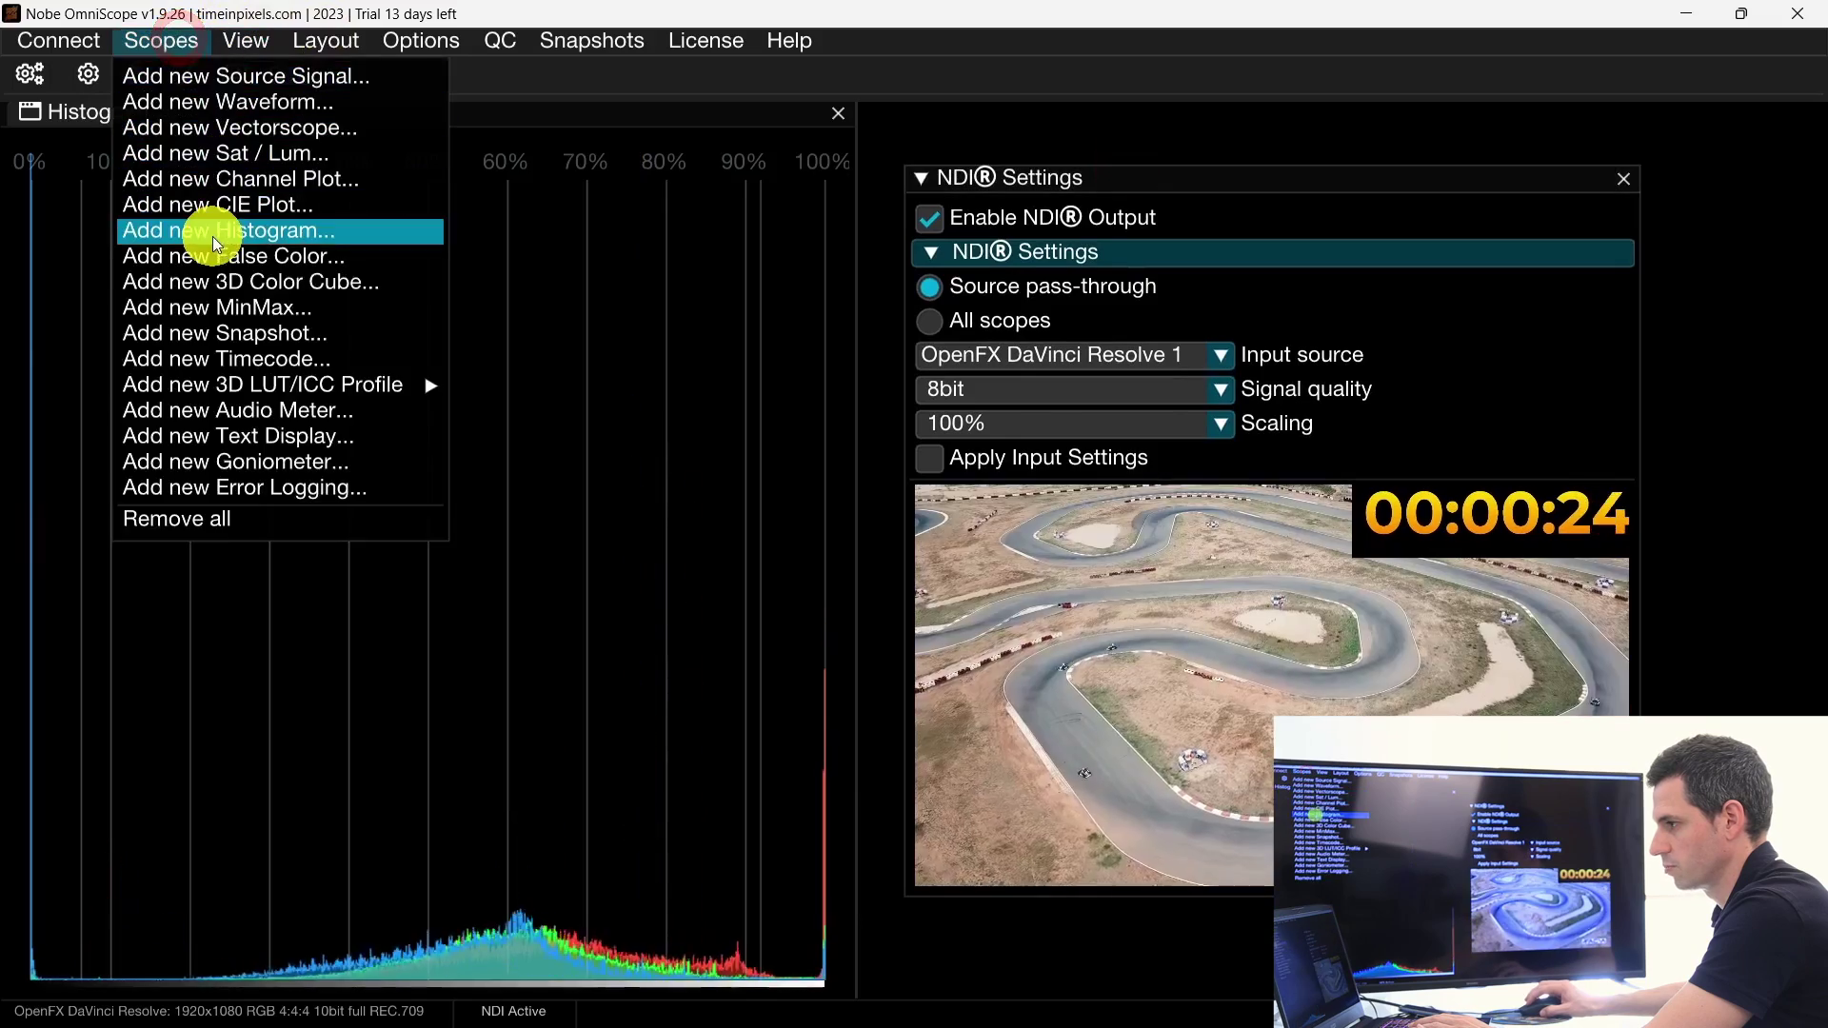
pyautogui.click(210, 253)
pyautogui.moveTo(328, 180); pyautogui.dragTo(914, 143)
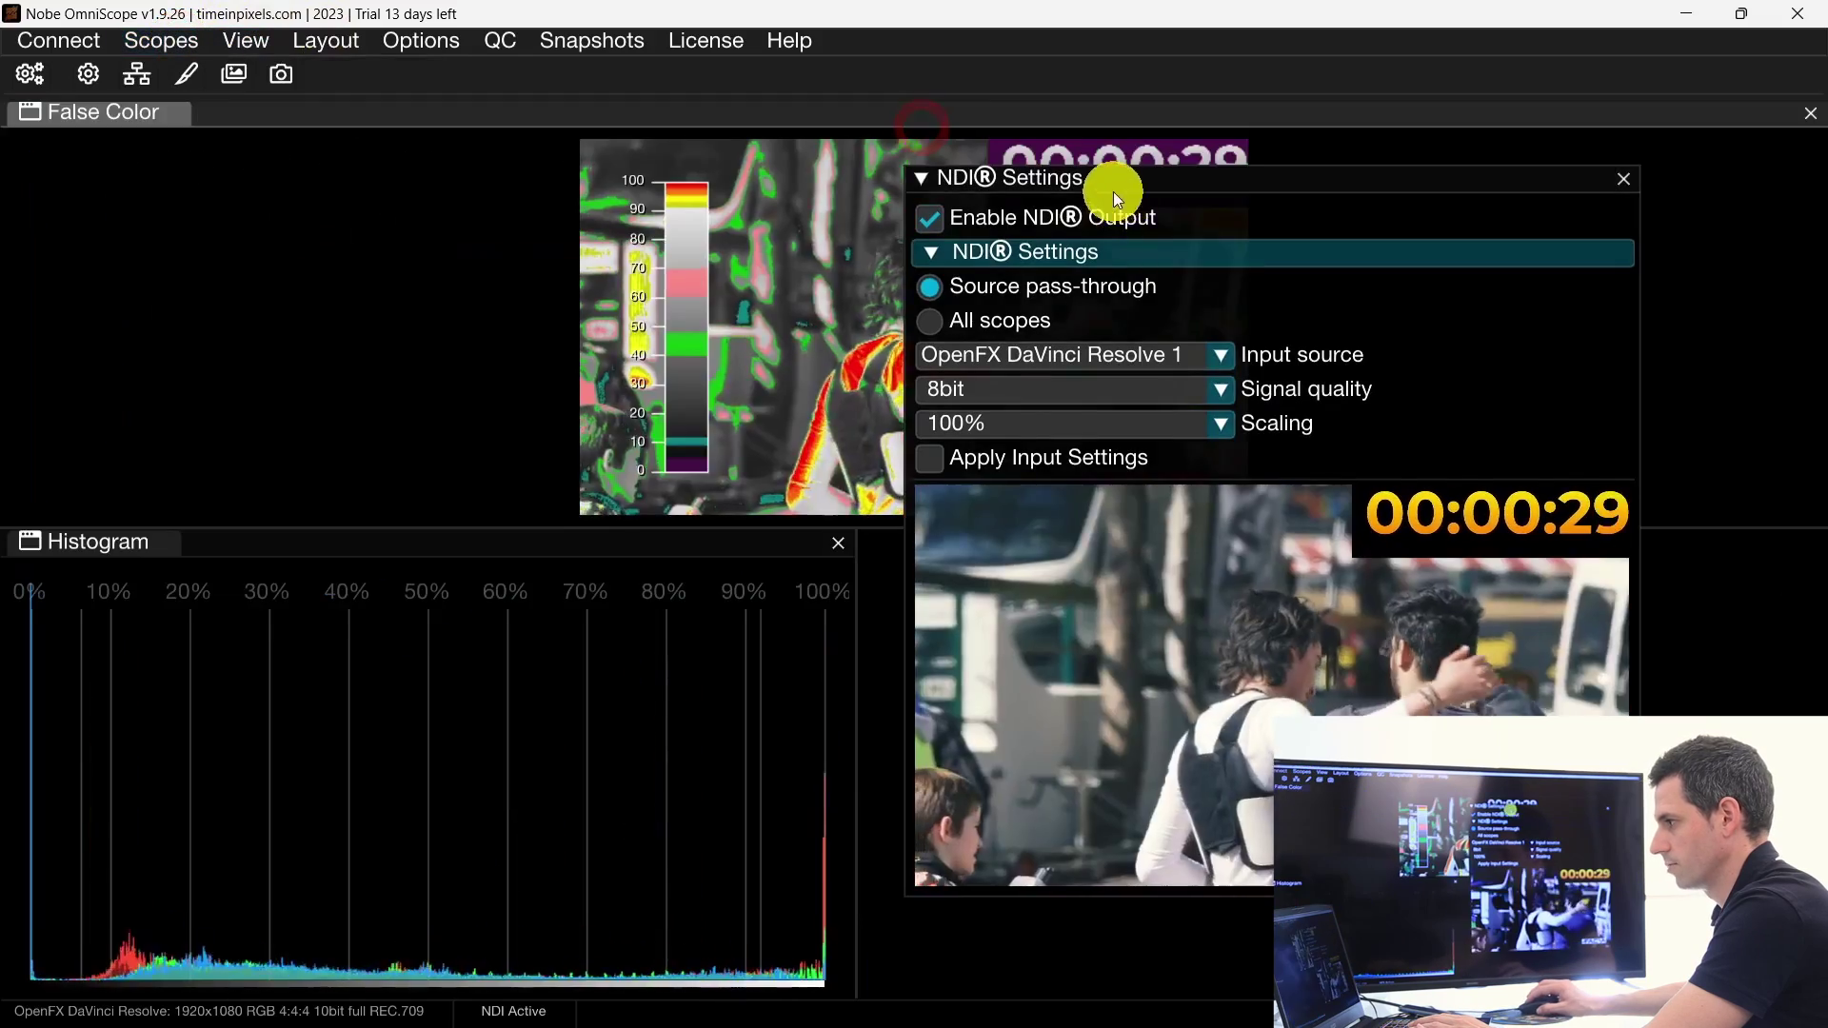
pyautogui.moveTo(1112, 191)
pyautogui.mouseDown()
pyautogui.moveTo(1164, 319)
pyautogui.moveTo(667, 210)
pyautogui.mouseUp()
pyautogui.click(238, 40)
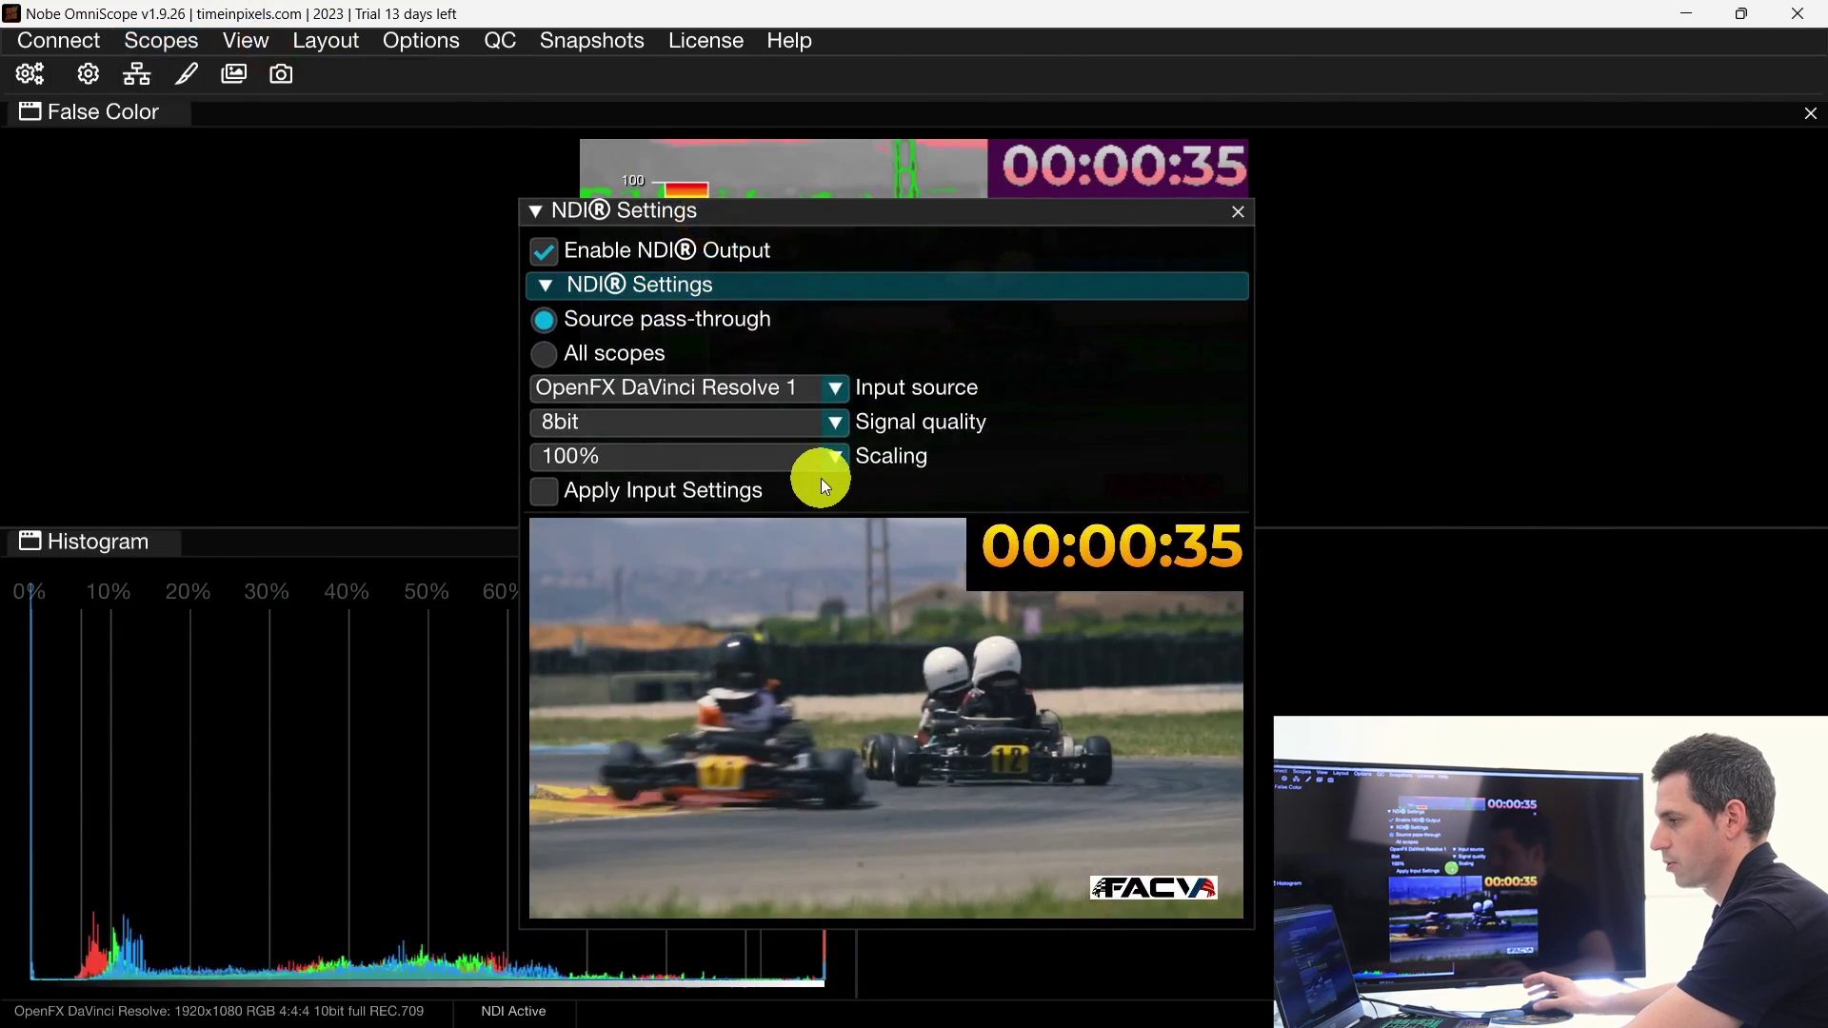
pyautogui.hotkey('alt', 'Tab')
pyautogui.hotkey('alt', 'Tab')
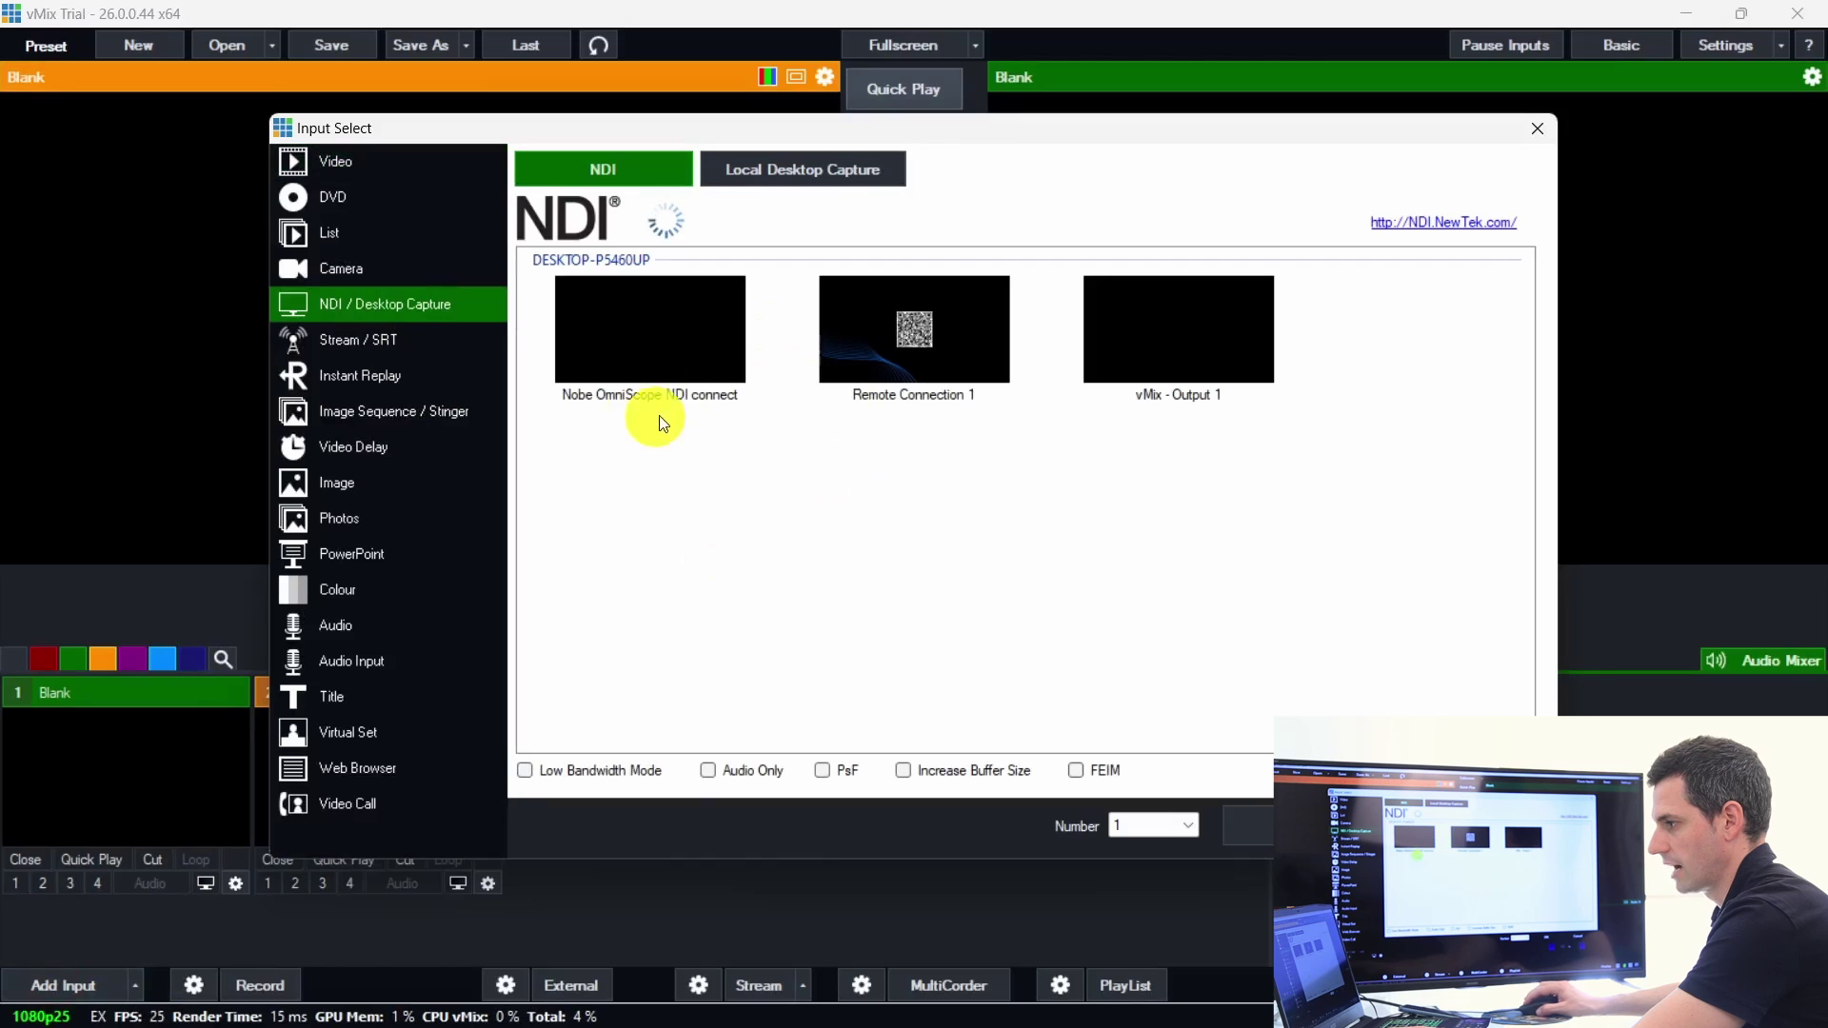
# Step: Add the Nobe OmniScope NDI connect source as vMix input 1 and restore the vMix window
pyautogui.click(658, 339)
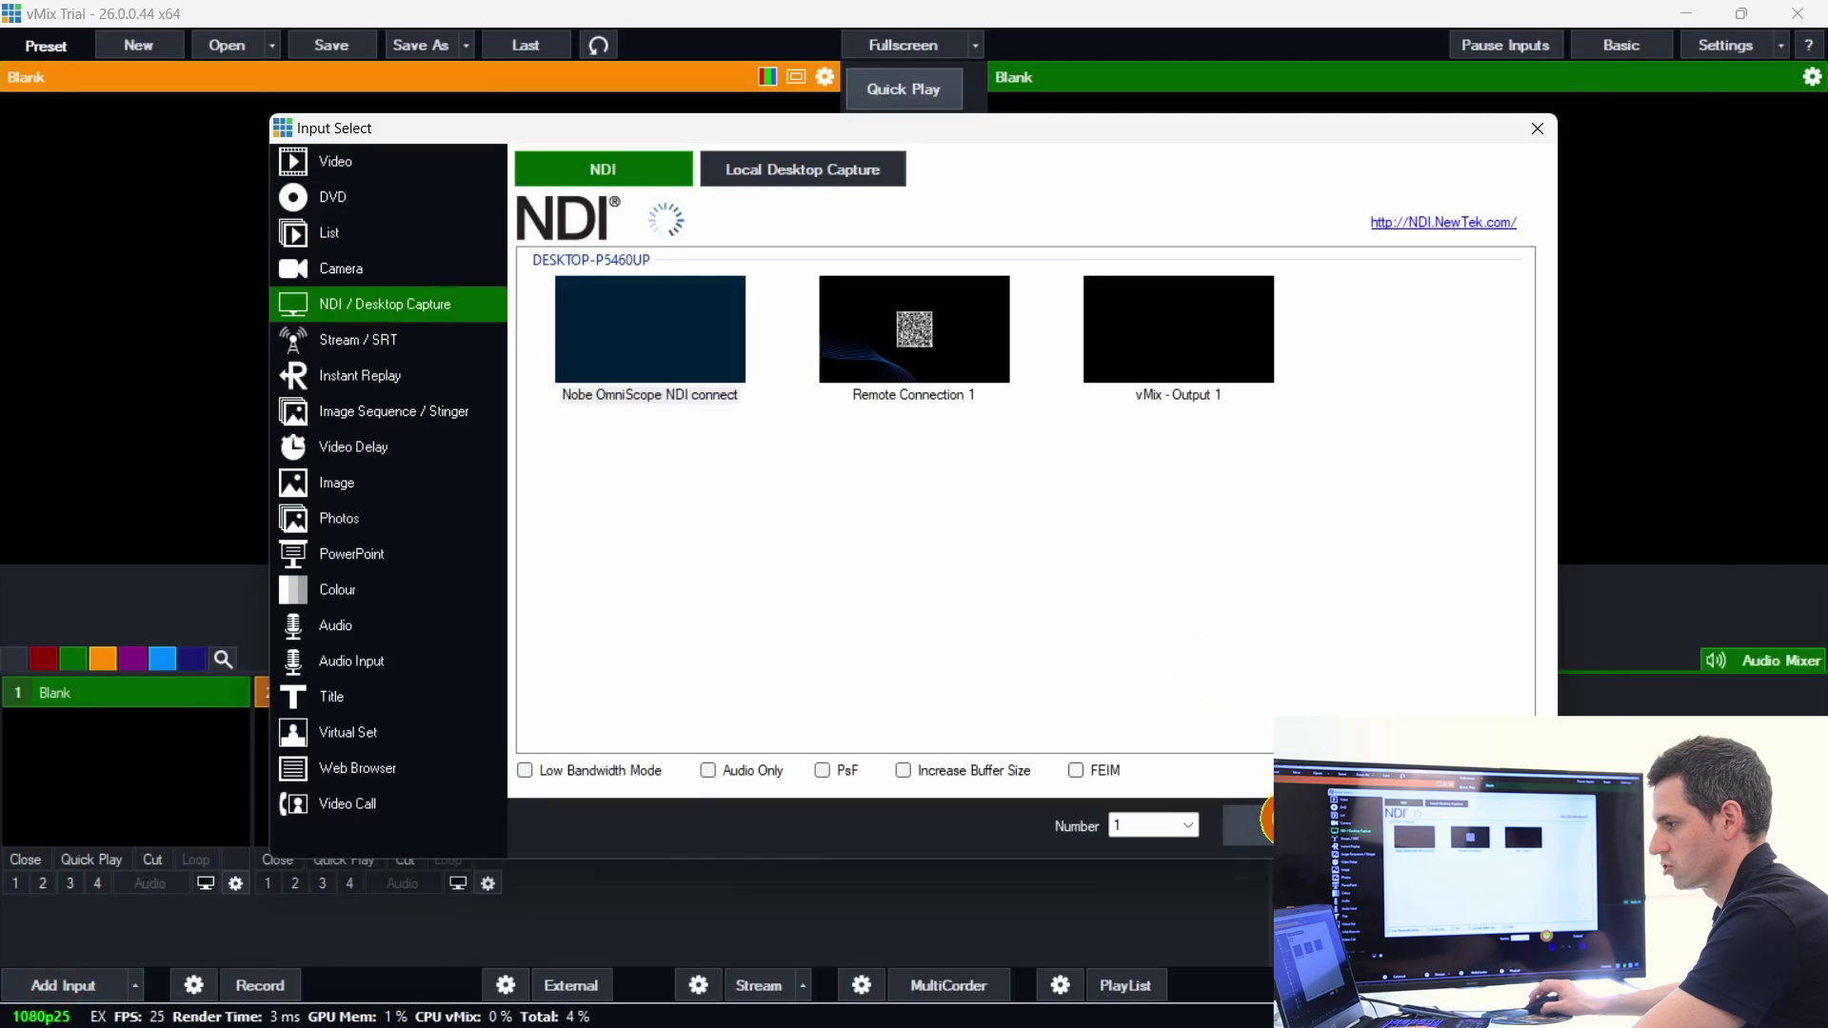
pyautogui.click(1252, 824)
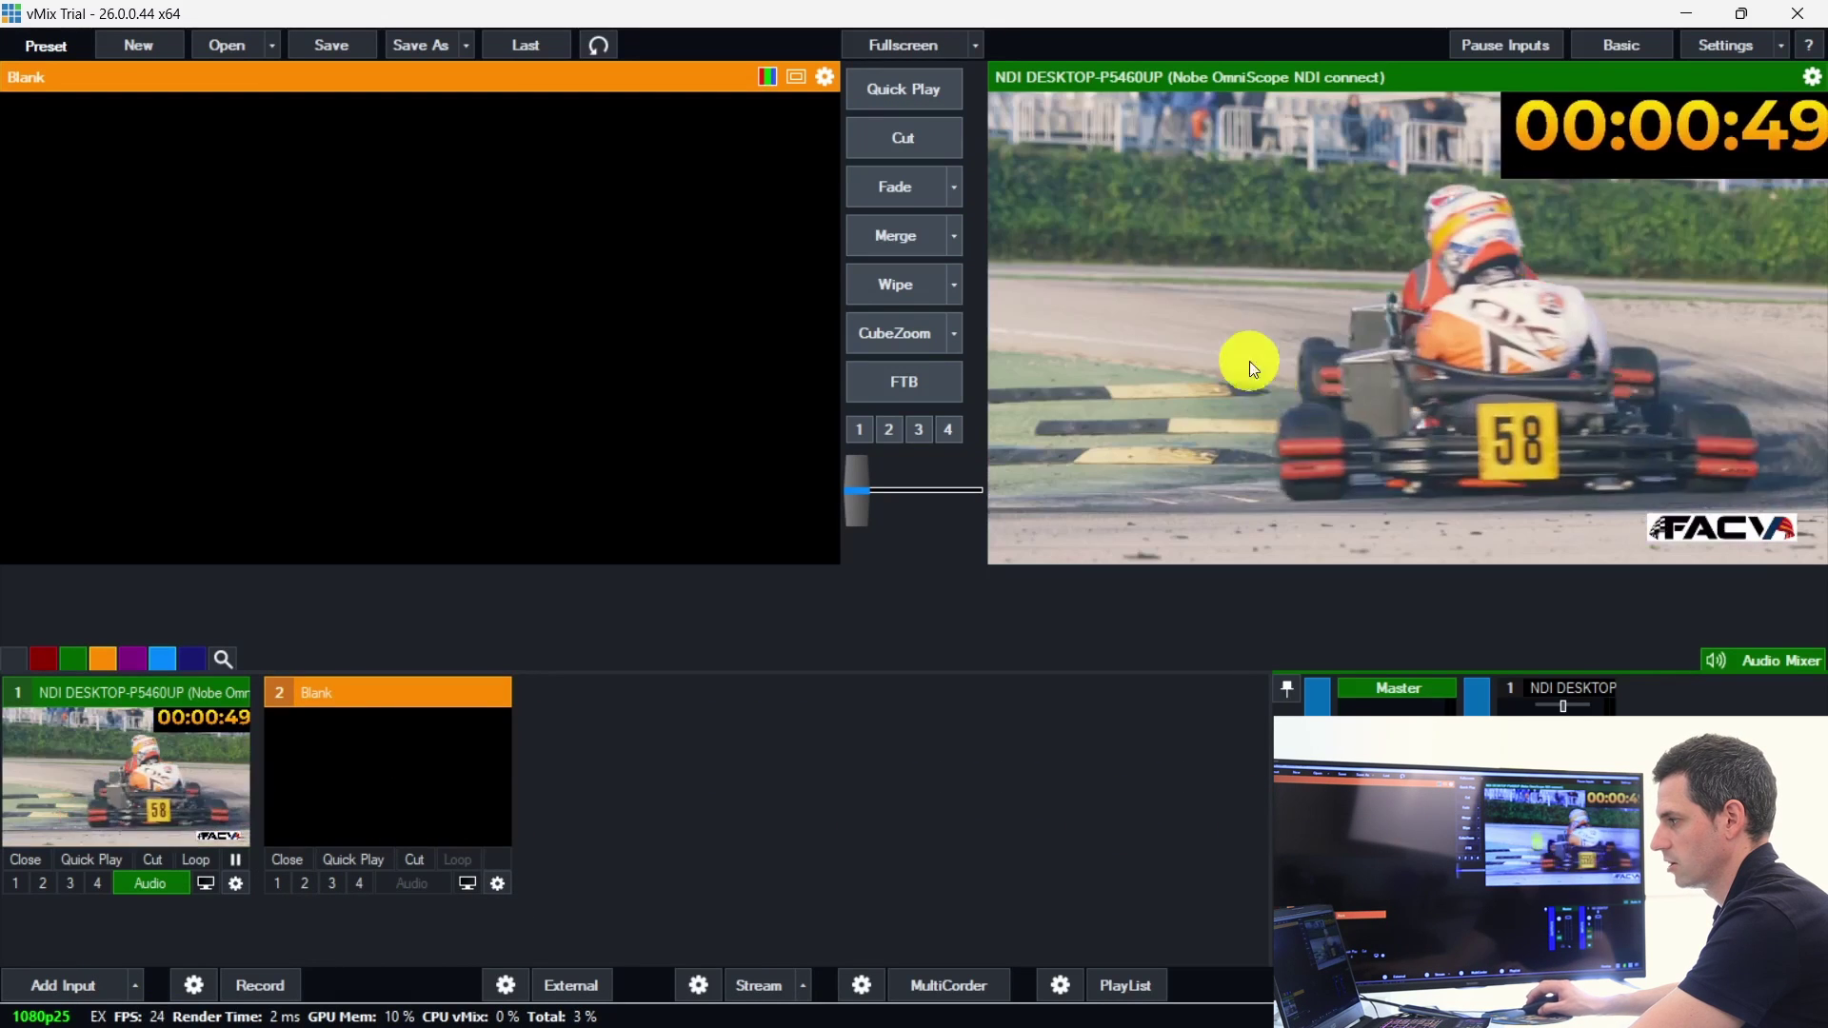
pyautogui.click(1743, 14)
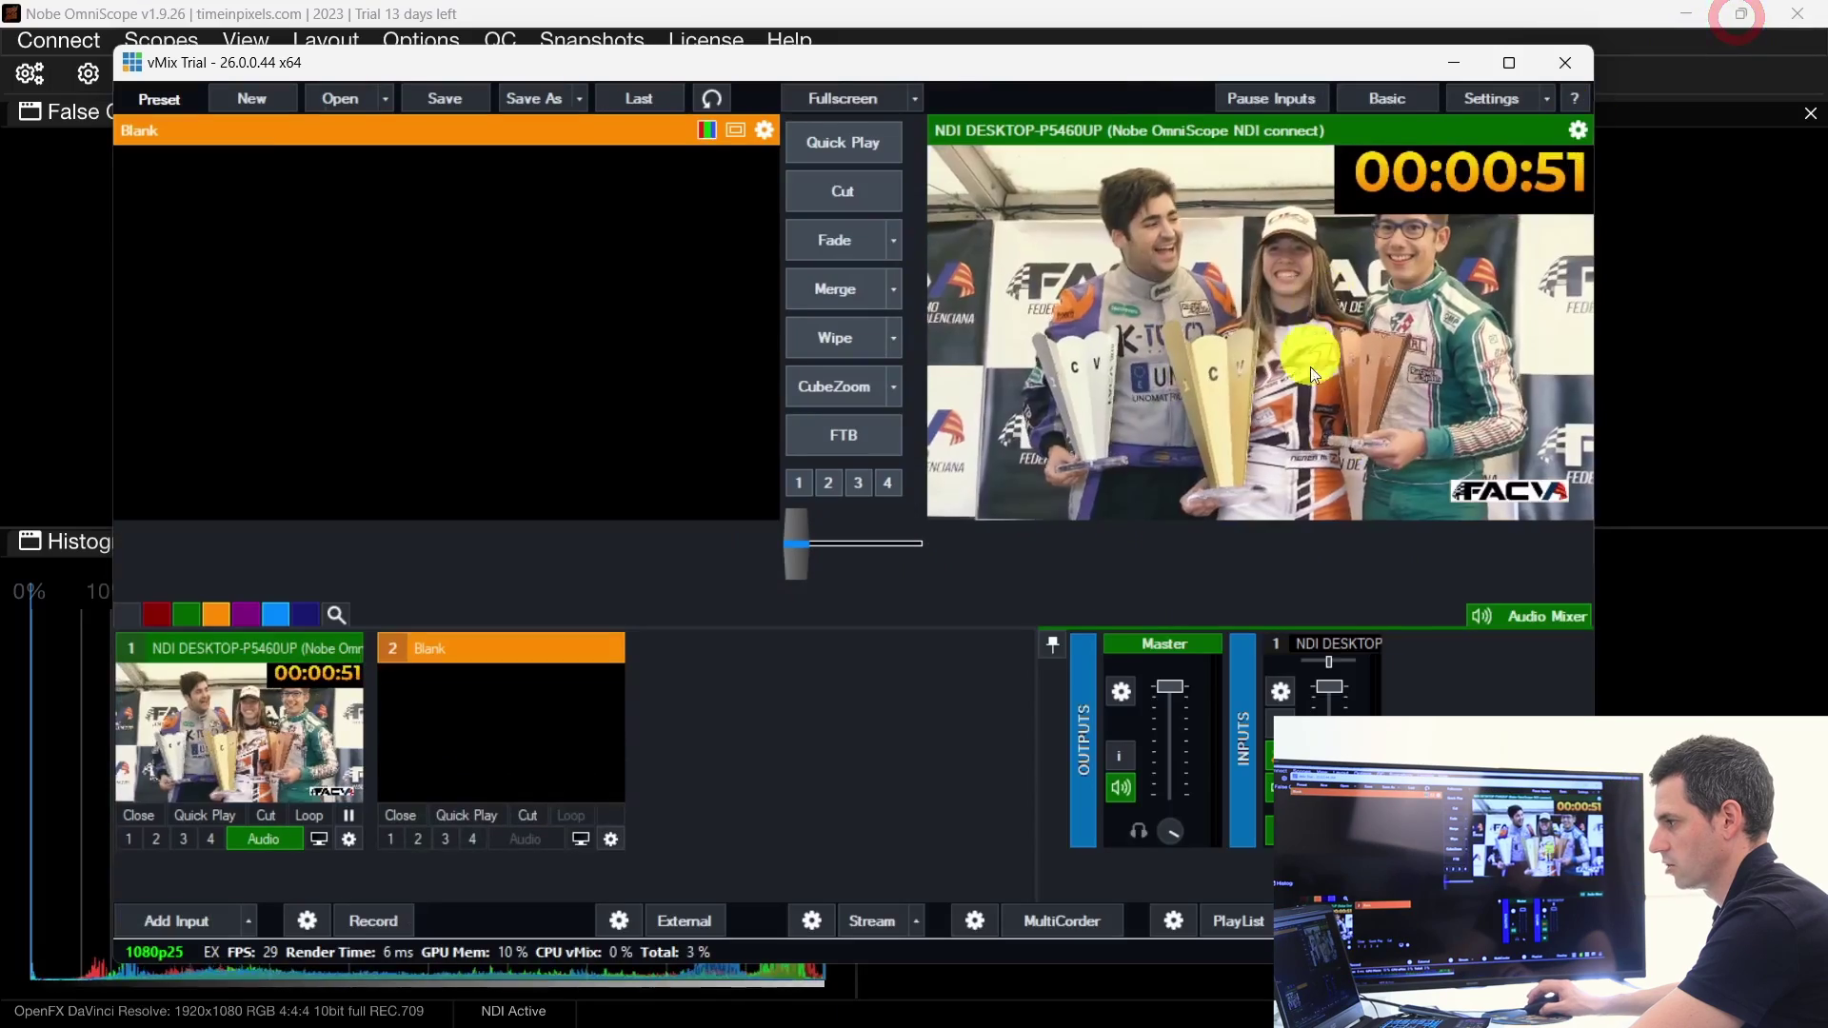
# Step: Minimize OmniScope, show clip 01 in Resolve, then cycle back through OmniScope to vMix
pyautogui.click(1685, 14)
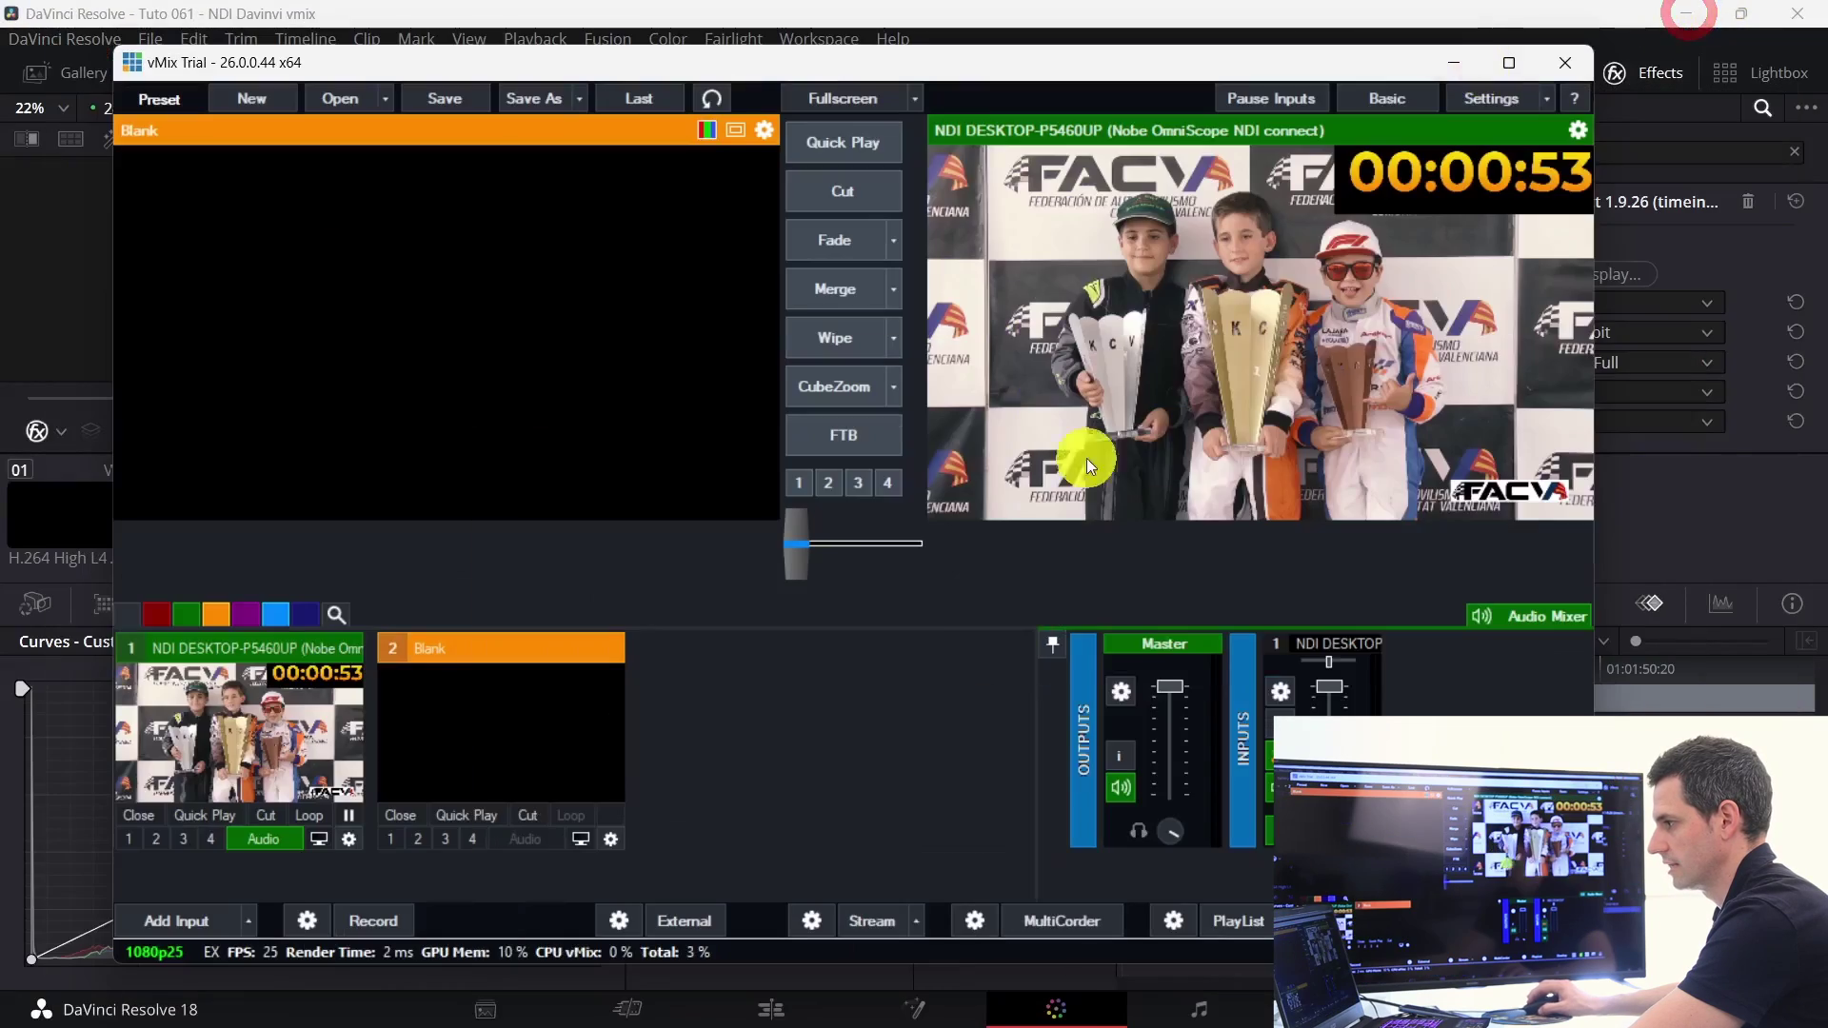
pyautogui.click(1313, 13)
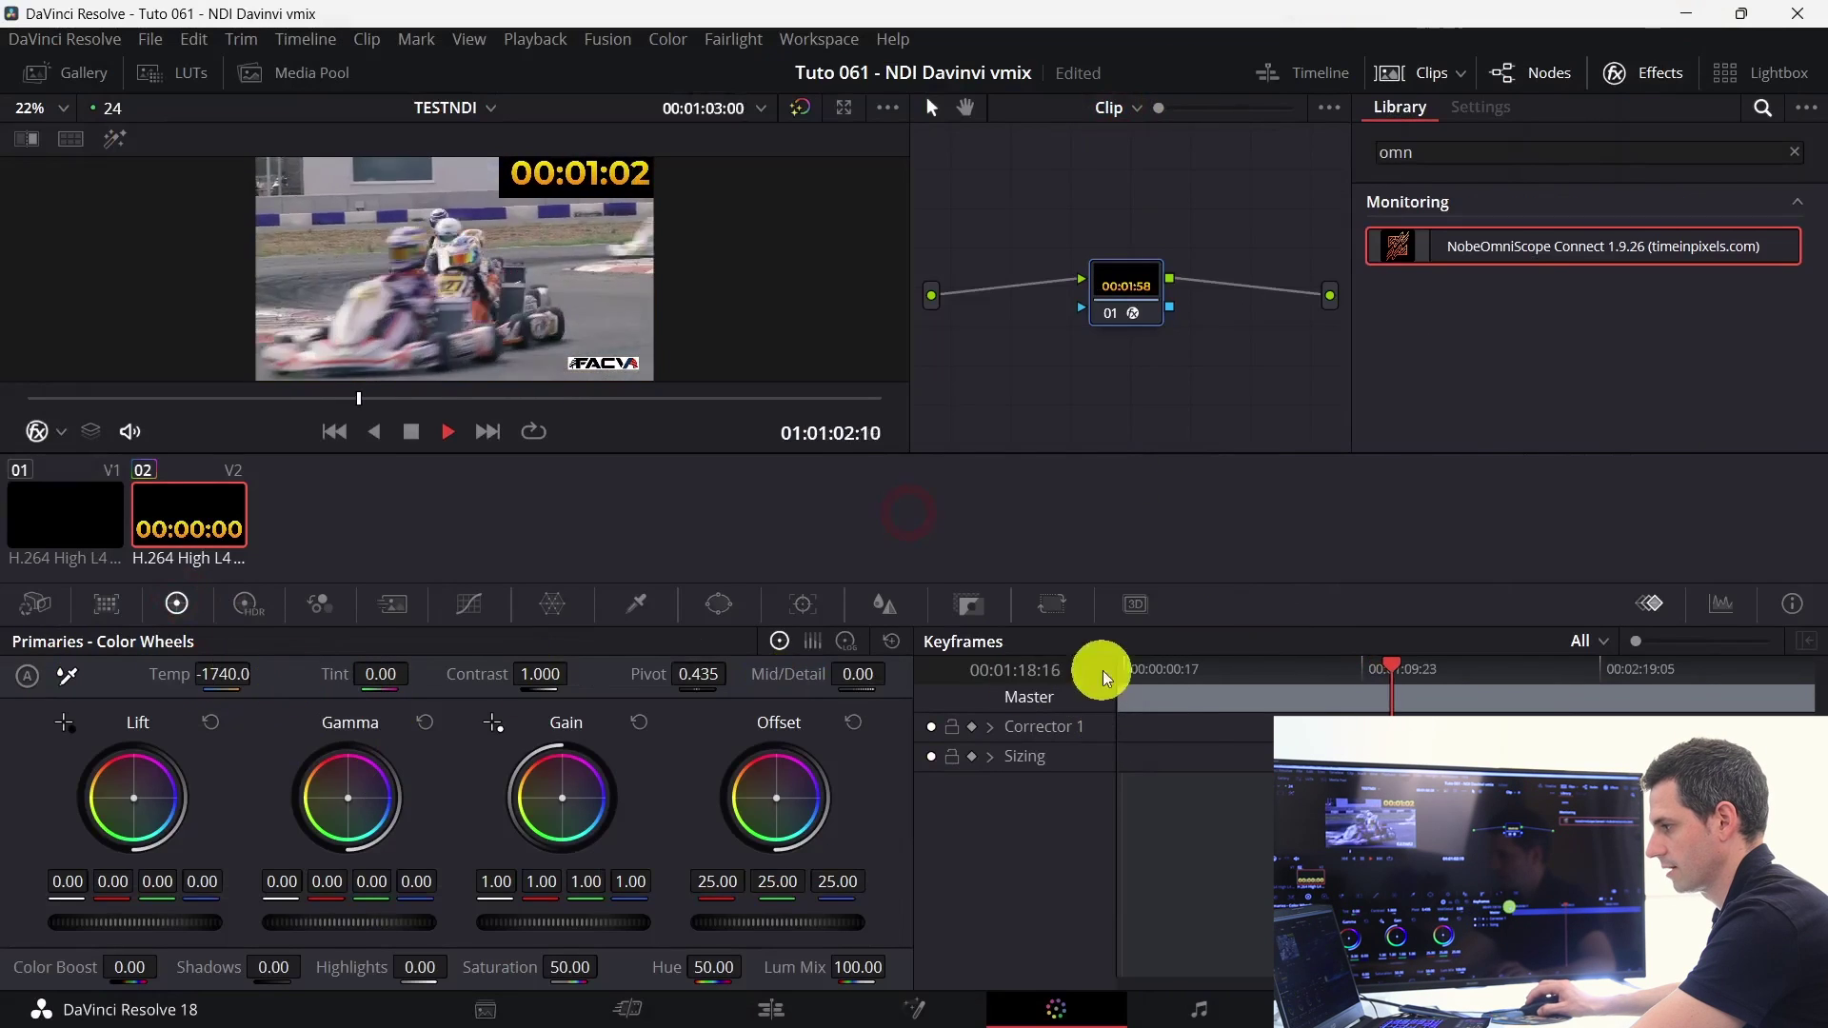
pyautogui.press('Up')
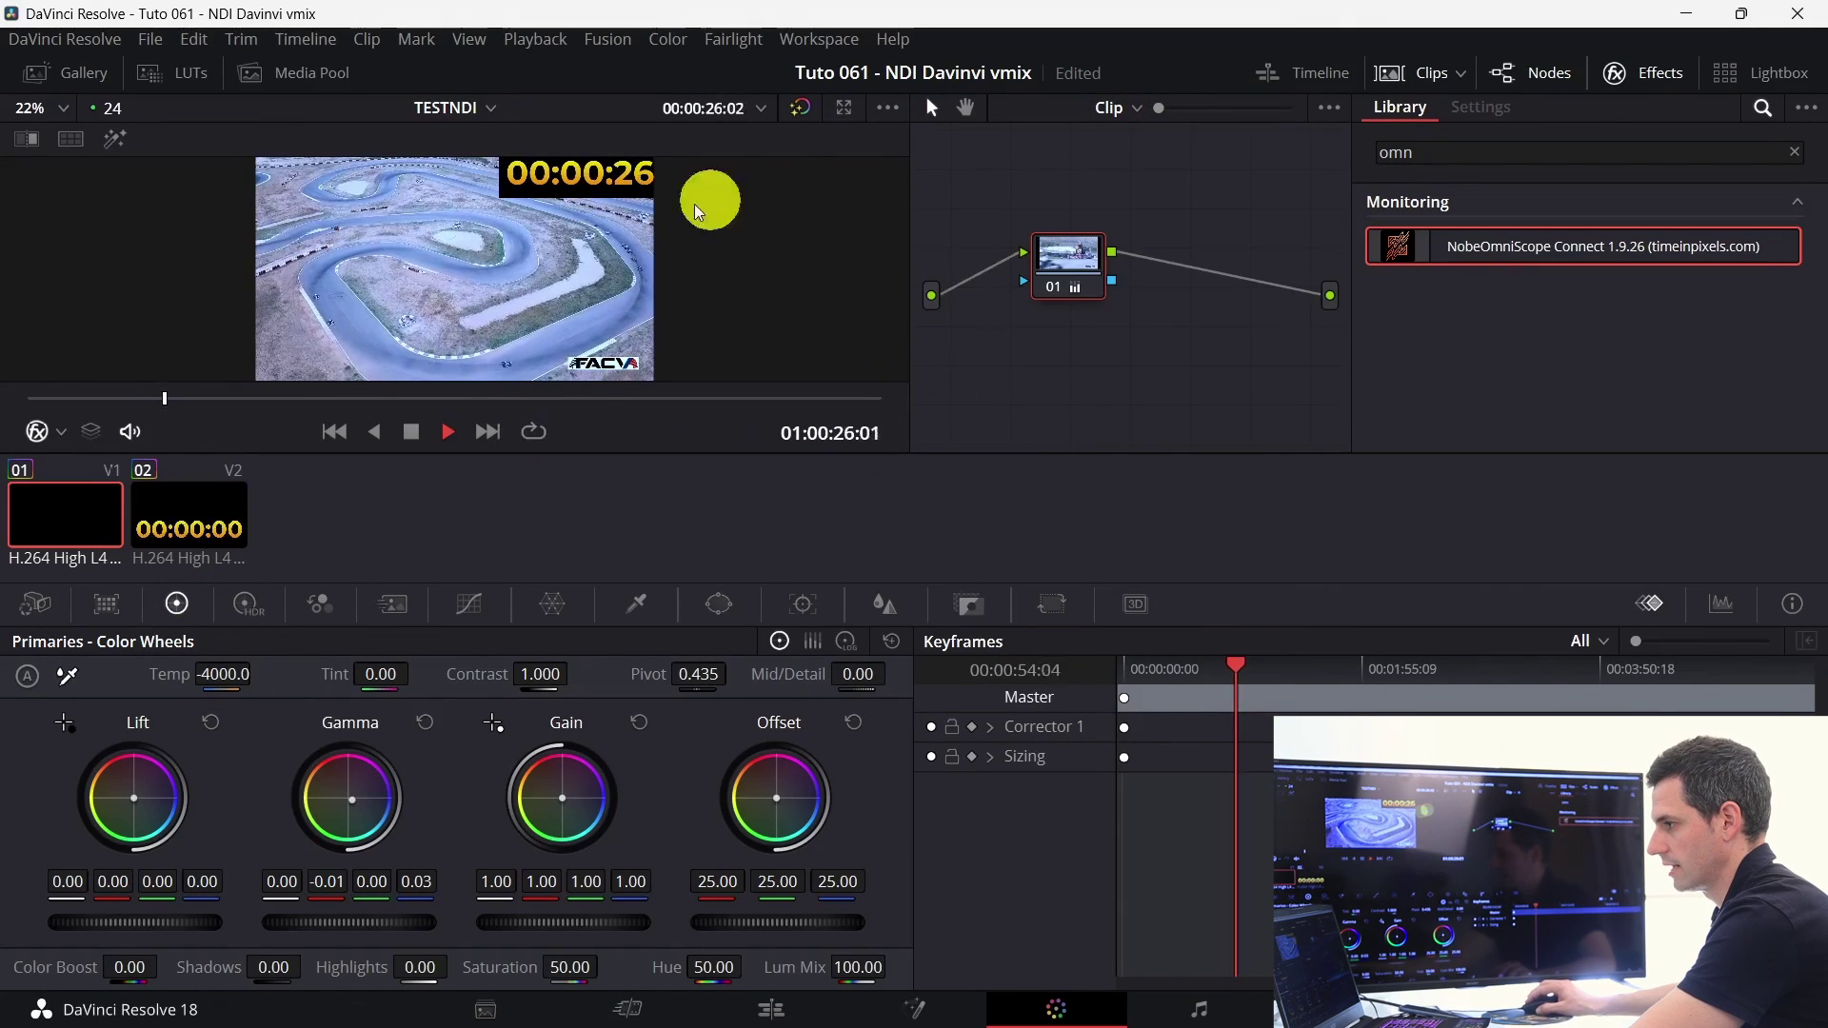
pyautogui.hotkey('alt', 'Tab')
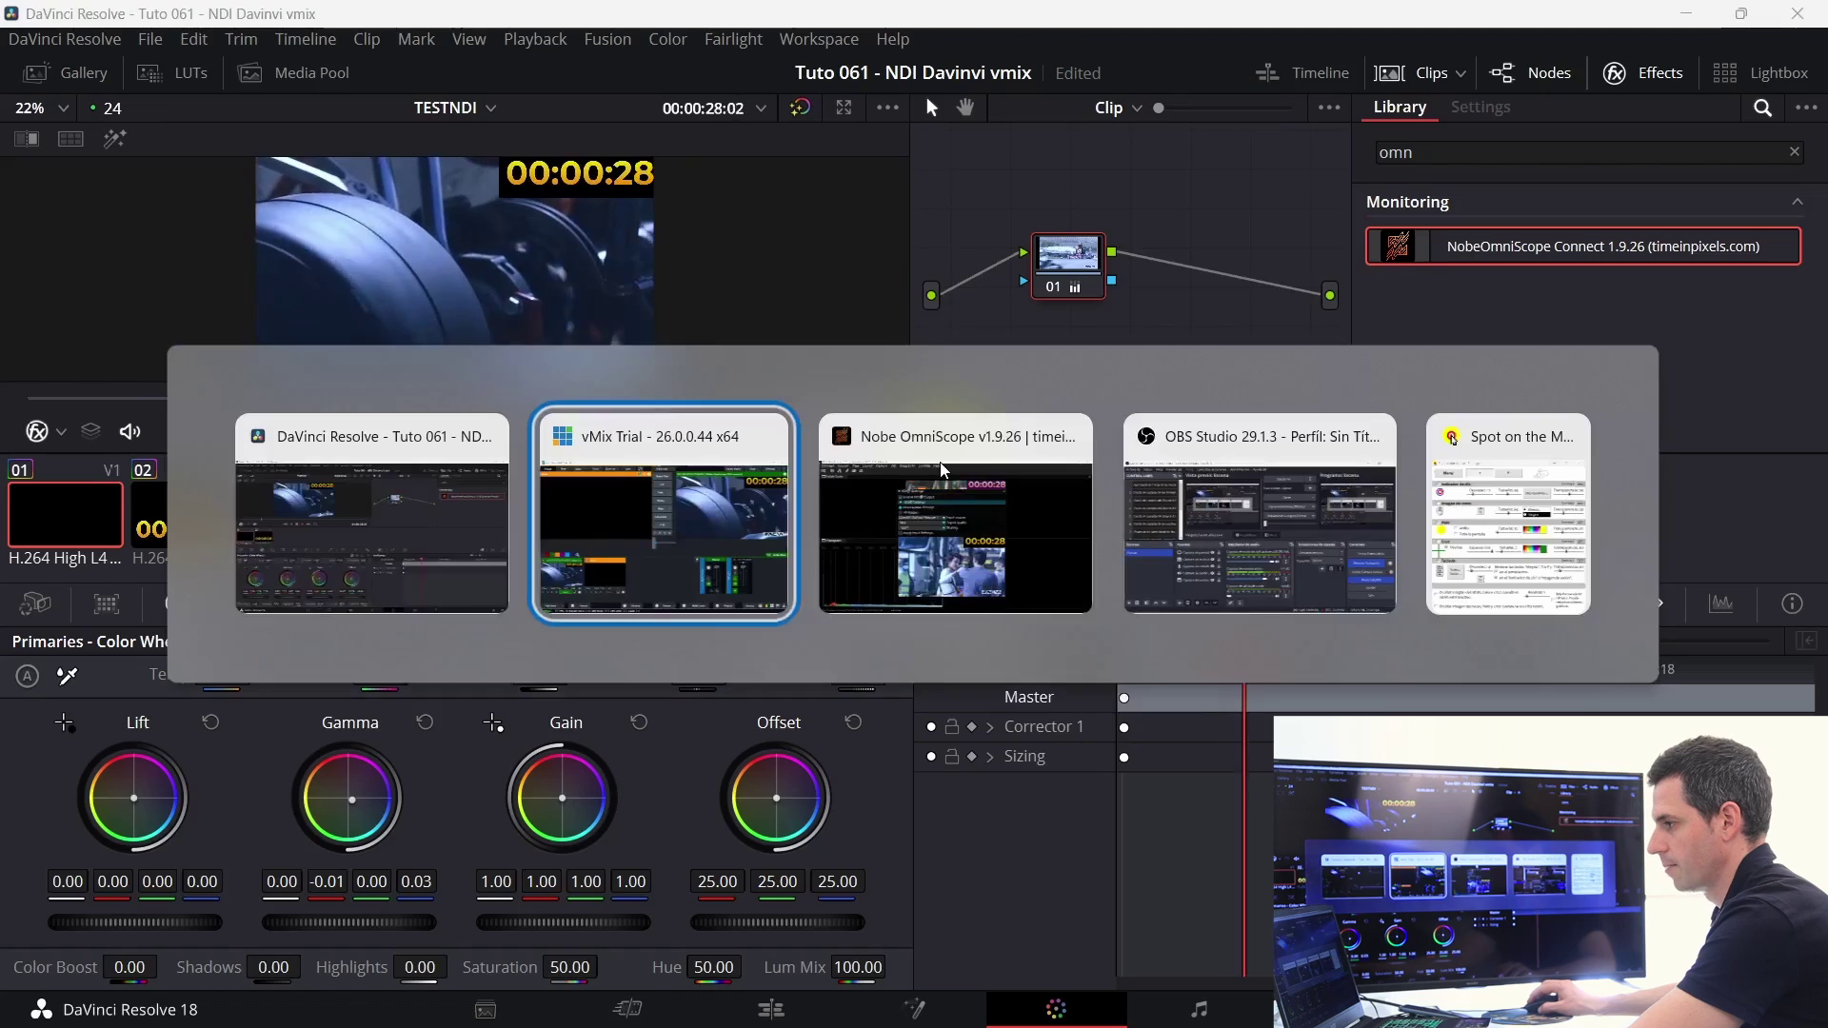
pyautogui.click(943, 471)
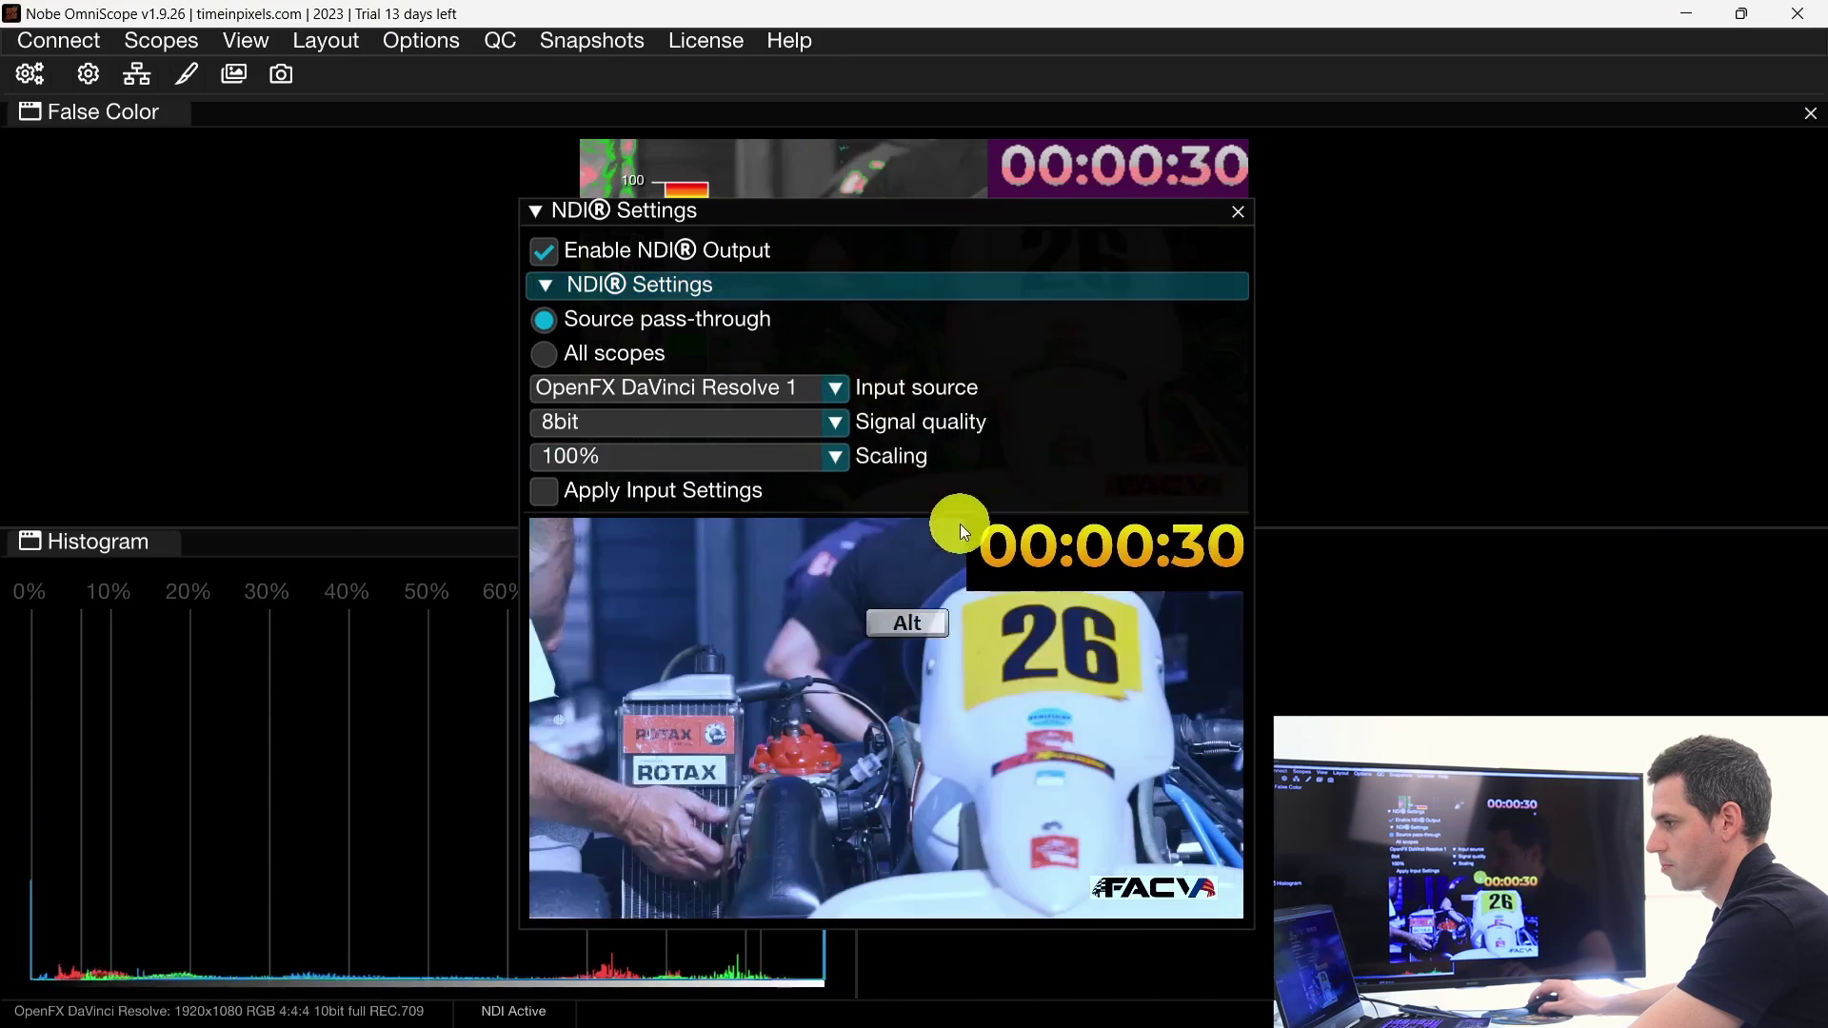
pyautogui.hotkey('alt', 'Tab')
pyautogui.hotkey('alt', 'Tab')
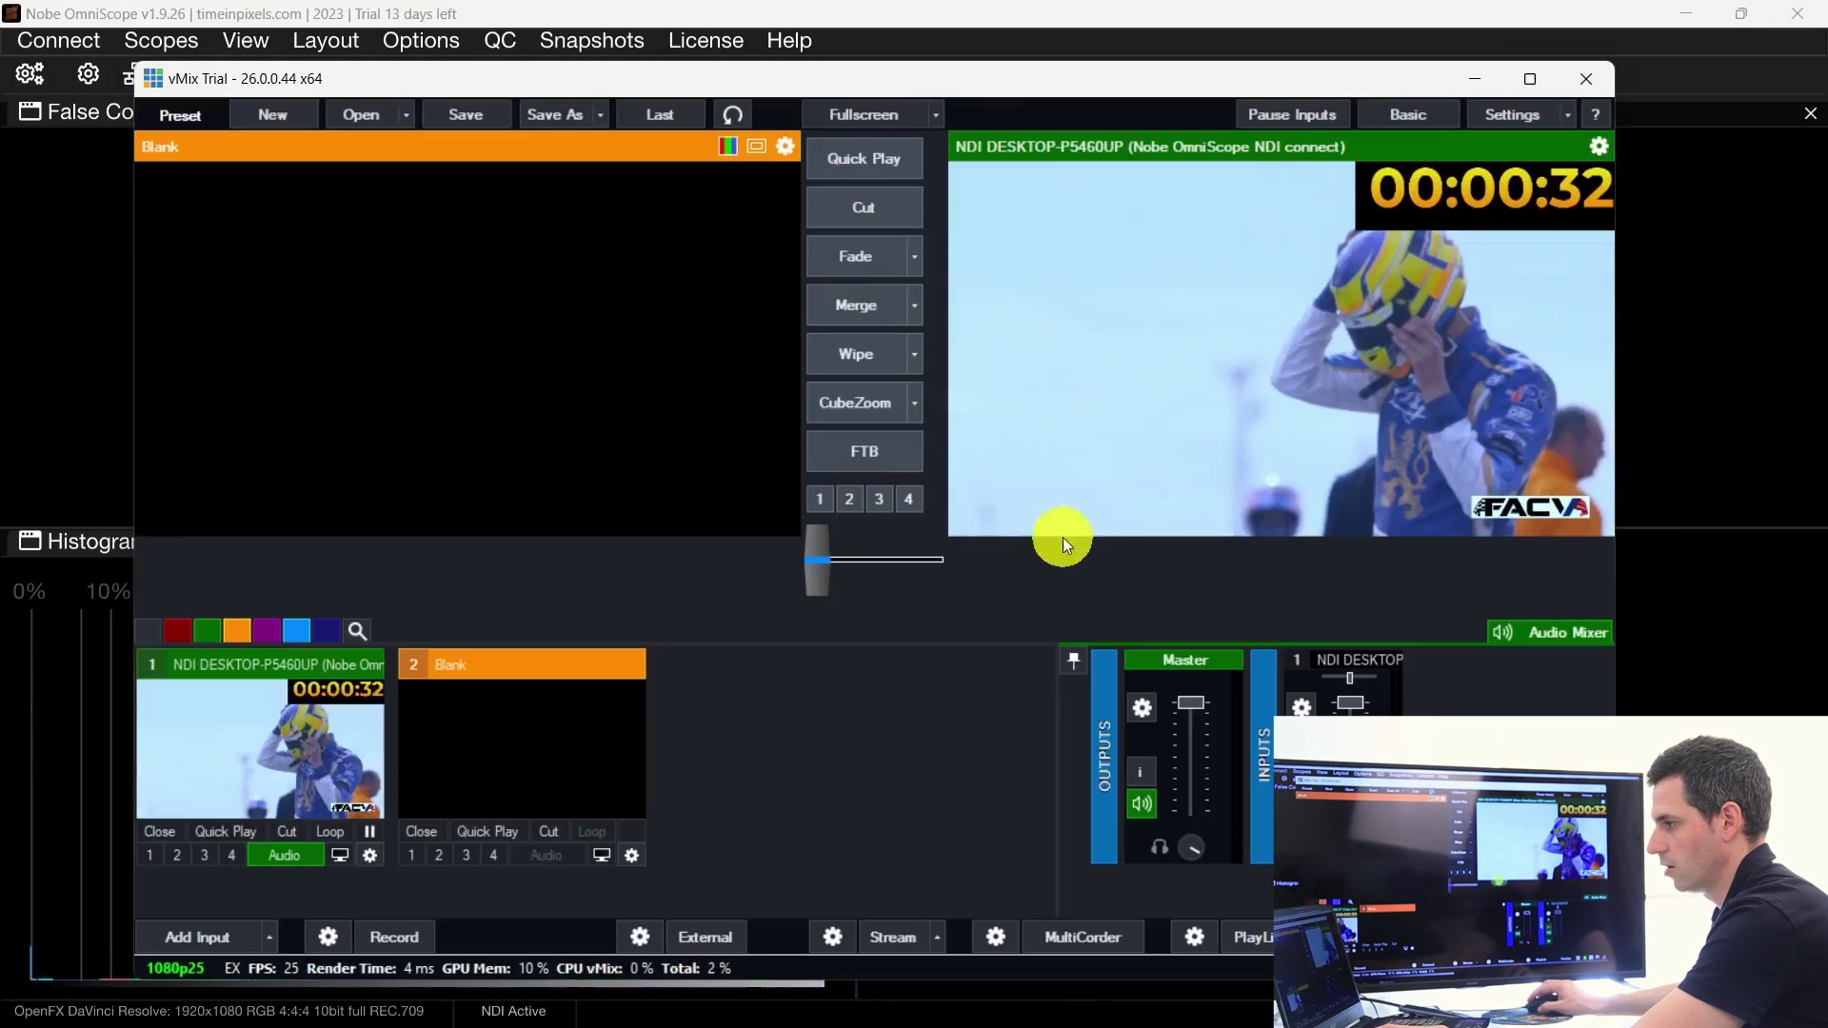